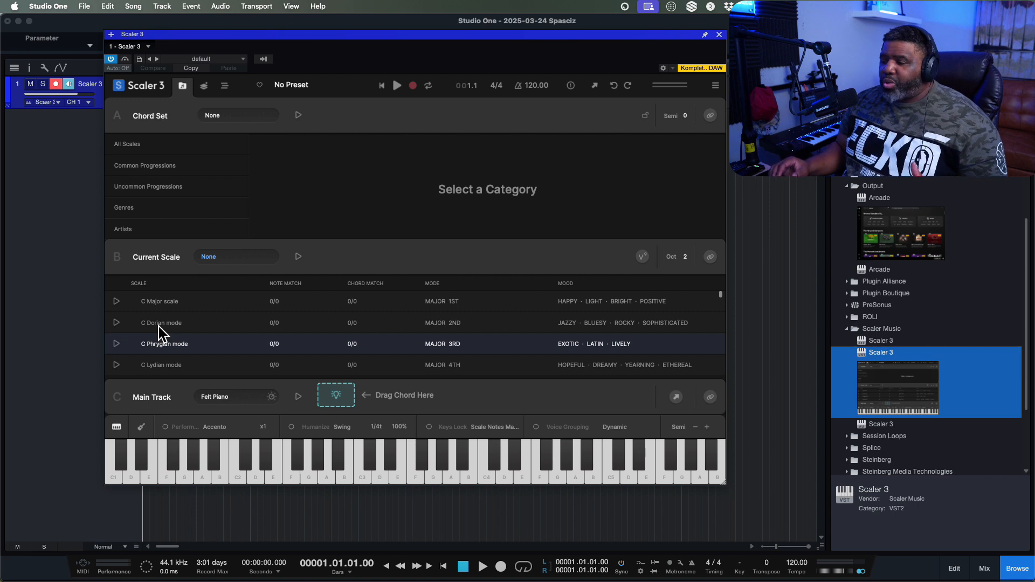
Set the current scale to C Minor scale and audition its D dim and F min chords.
{"action": "scroll", "coordinate": [190, 319], "scroll_direction": "down", "scroll_amount": 2}
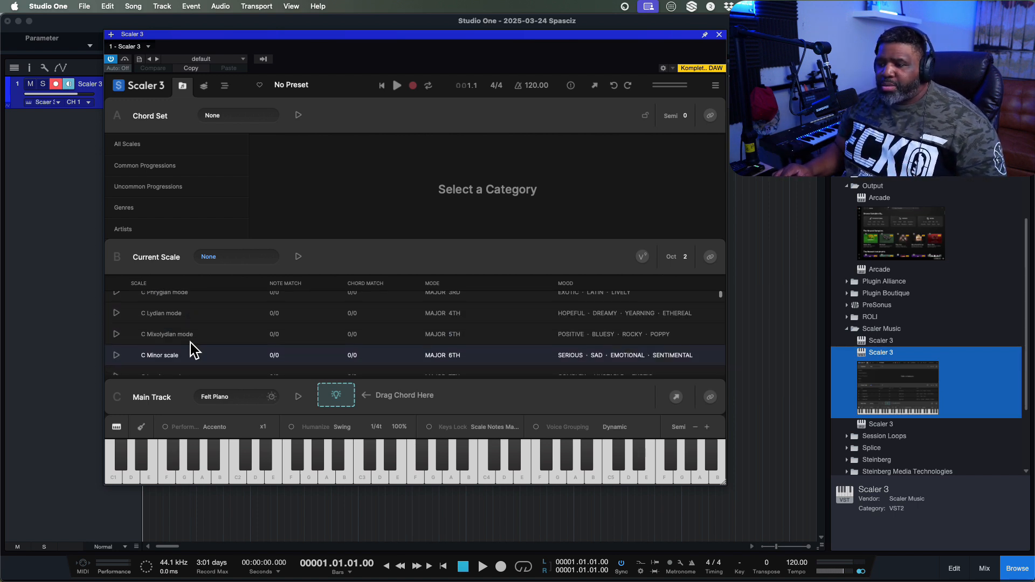
{"action": "left_click", "coordinate": [176, 346]}
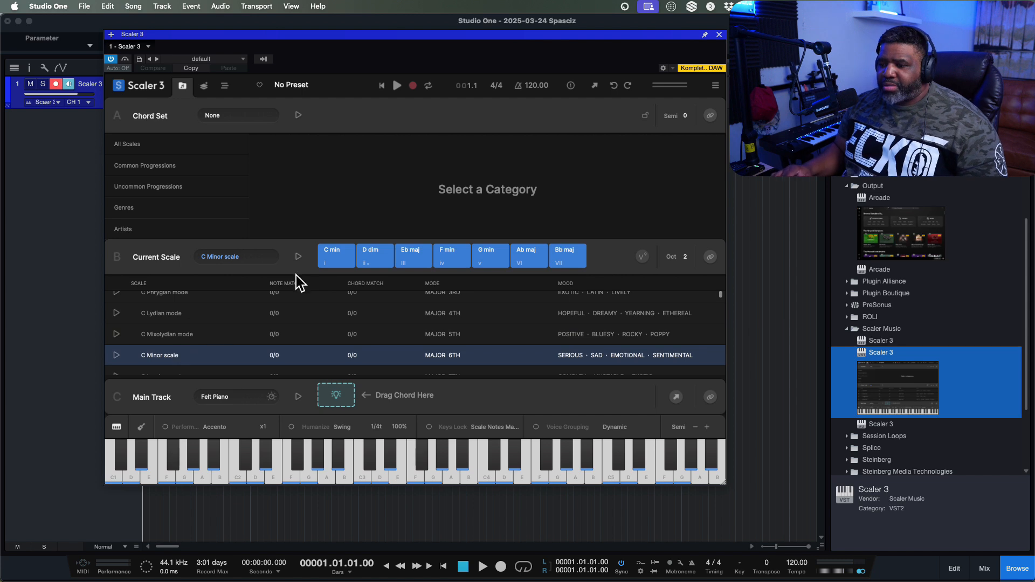
{"action": "left_click", "coordinate": [374, 256]}
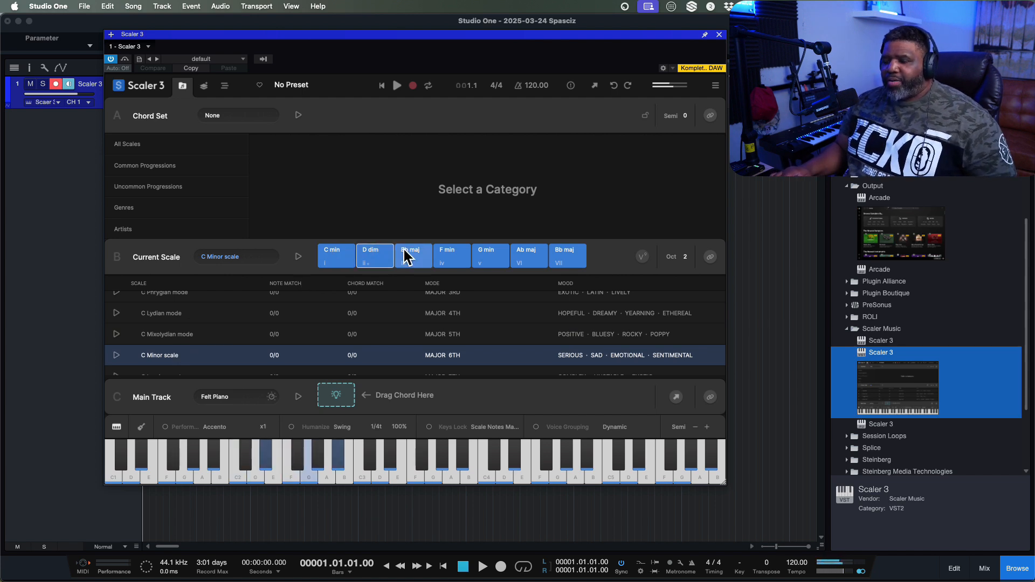
{"action": "left_click", "coordinate": [451, 251]}
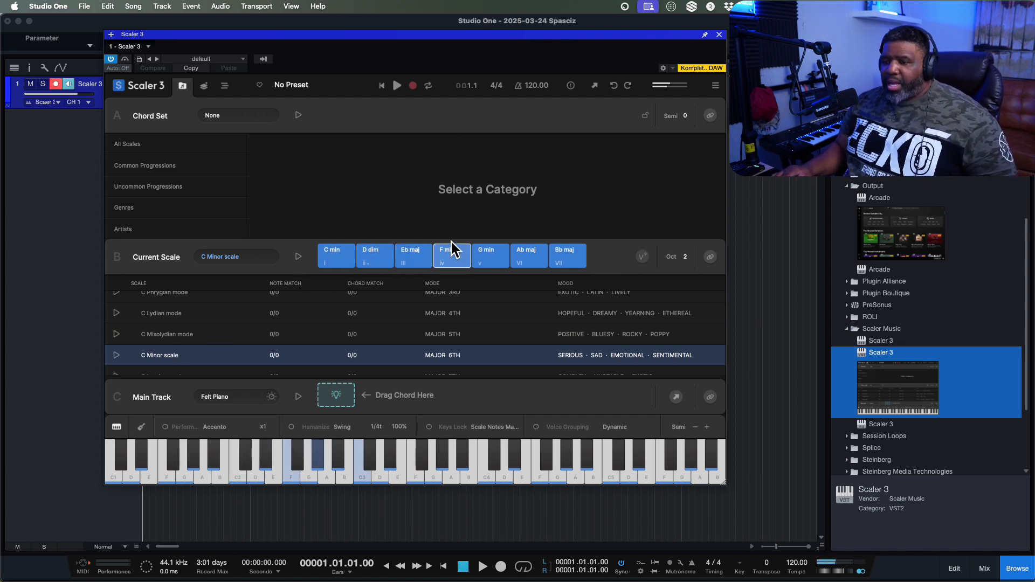
Bind the current scale's chords to the keyboard, audition C min, and set the chord extensions to 9ths.
{"action": "left_click", "coordinate": [710, 257]}
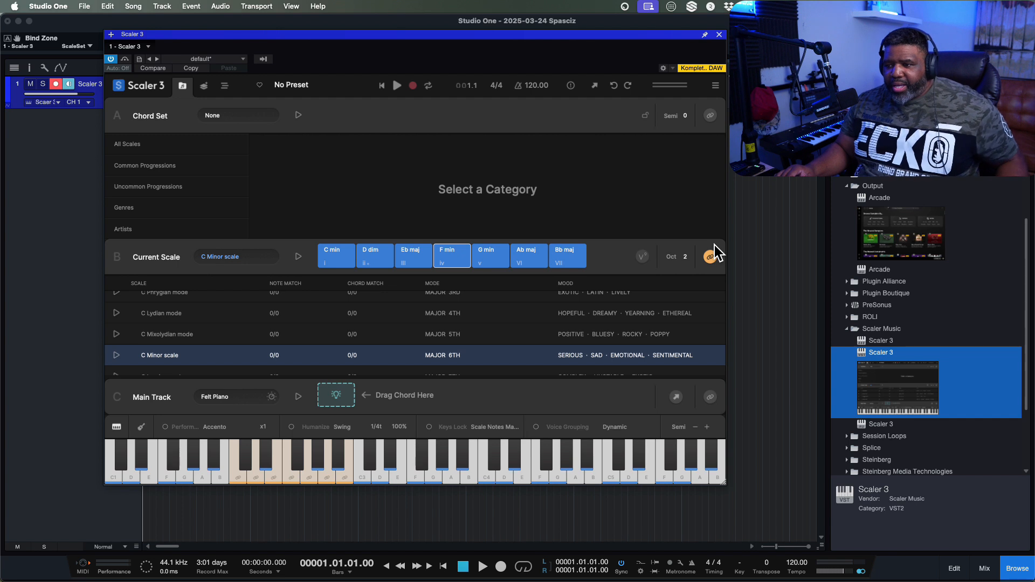
{"action": "left_click", "coordinate": [337, 255]}
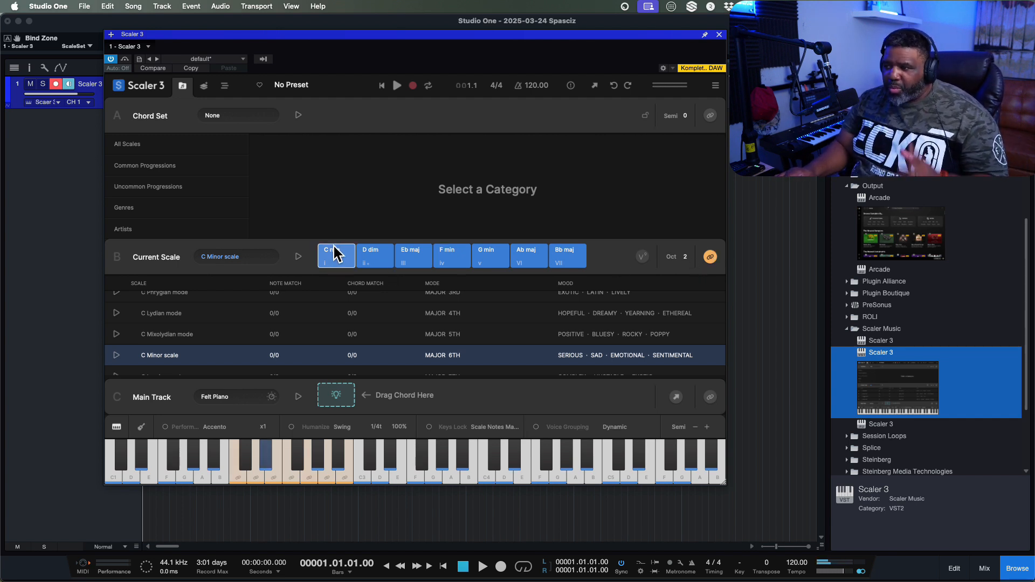
{"action": "left_click", "coordinate": [648, 249]}
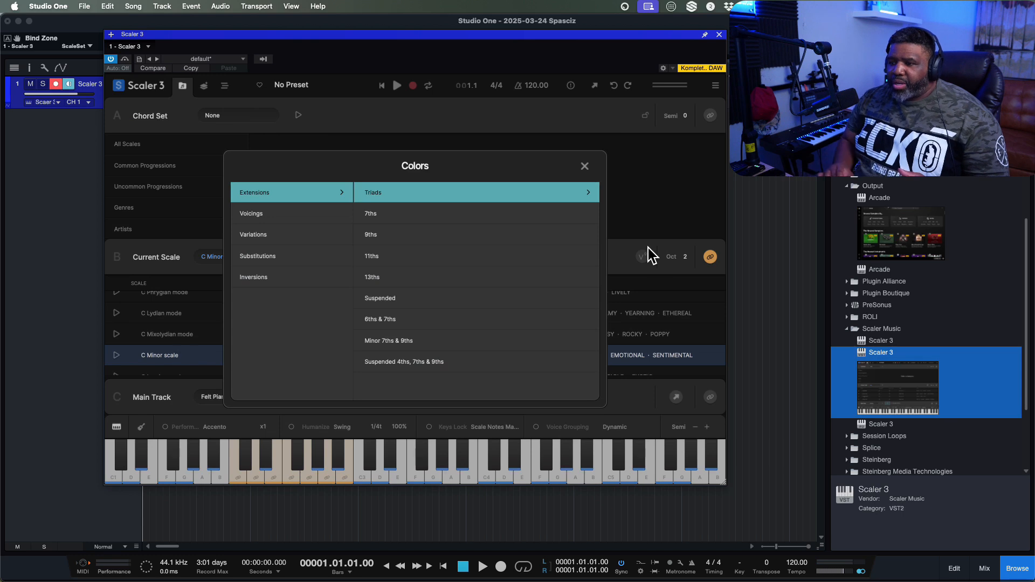
{"action": "left_click", "coordinate": [404, 226]}
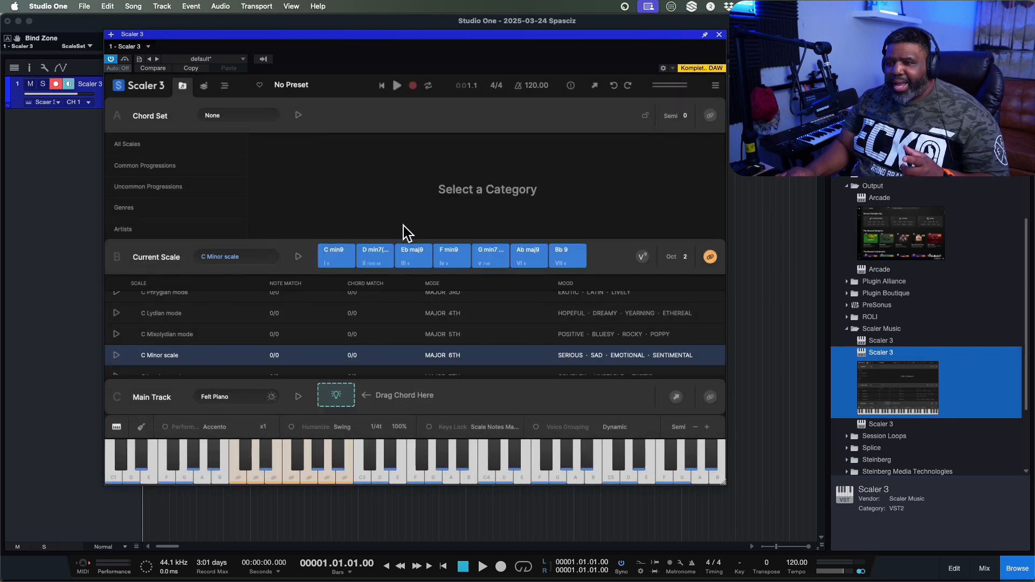
Build the main track from C min9, D min7, C min9, Eb maj9 and F min9, and bind it to the keyboard.
{"action": "left_click", "coordinate": [342, 251]}
{"action": "left_click", "coordinate": [342, 253]}
{"action": "left_click_drag", "start_coordinate": [342, 251], "coordinate": [347, 388]}
{"action": "left_click", "coordinate": [381, 248]}
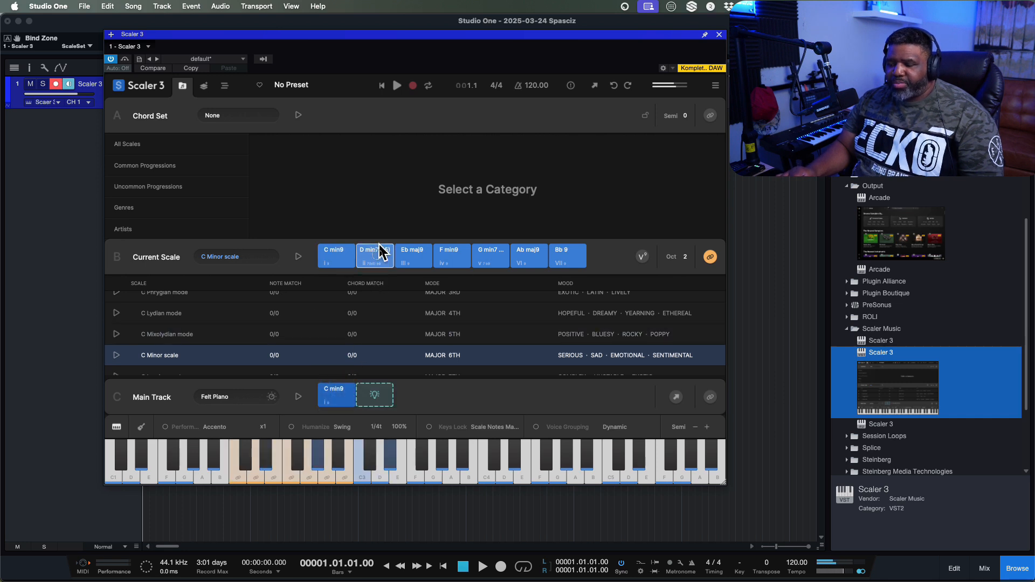
{"action": "left_click", "coordinate": [712, 392]}
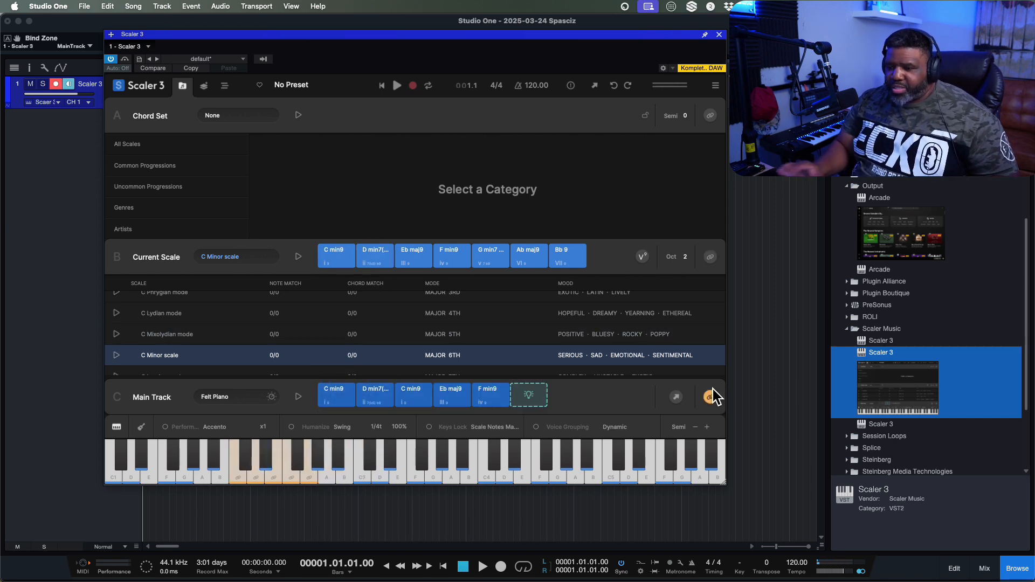
Load BABY Audio's BA-1 instrument plugin as the main track's sound and close its window.
{"action": "left_click", "coordinate": [238, 393]}
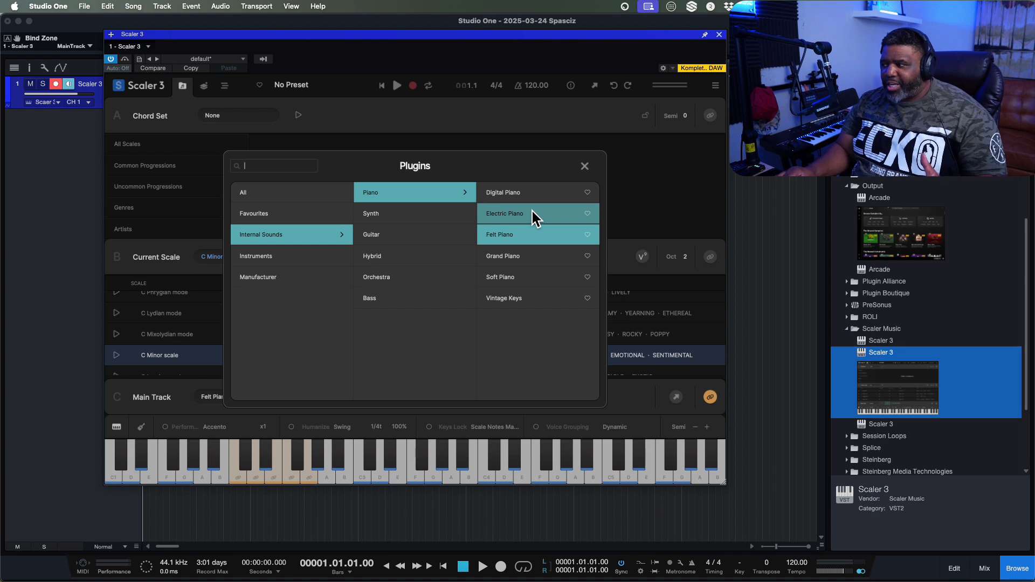
{"action": "left_click", "coordinate": [302, 252]}
{"action": "left_click", "coordinate": [387, 251]}
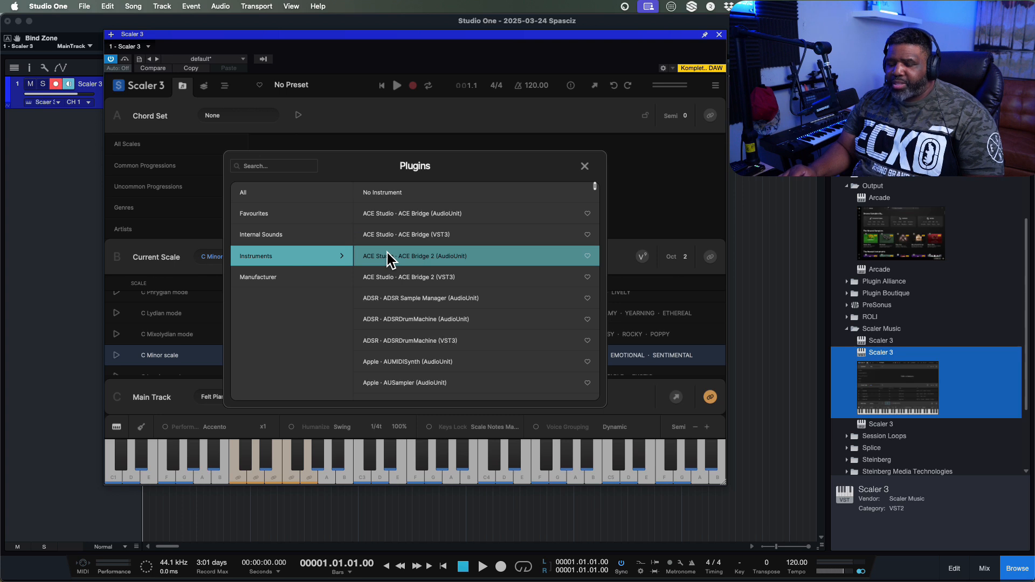
{"action": "scroll", "coordinate": [387, 259], "scroll_direction": "down", "scroll_amount": 5}
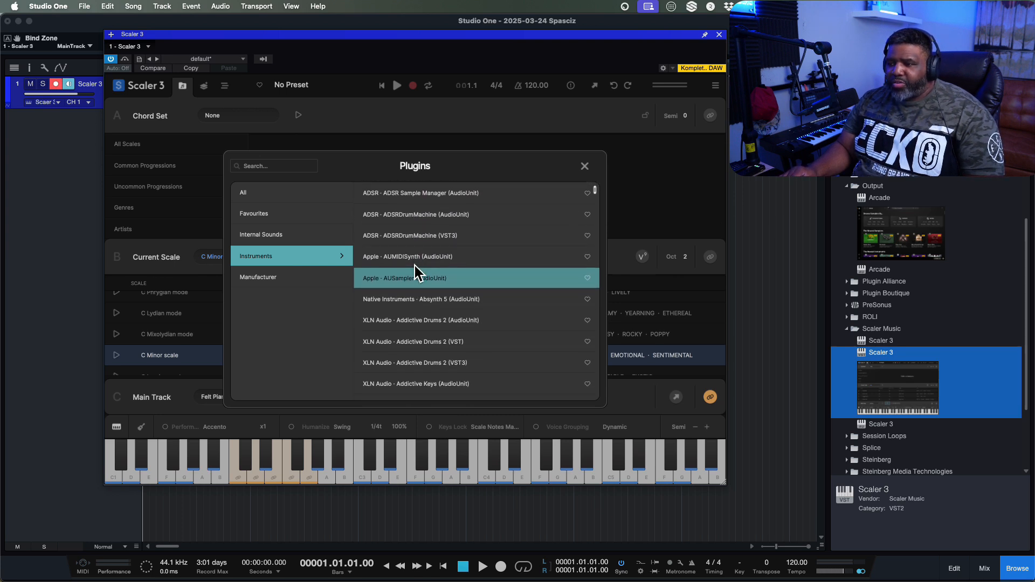
{"action": "scroll", "coordinate": [416, 272], "scroll_direction": "down", "scroll_amount": 10}
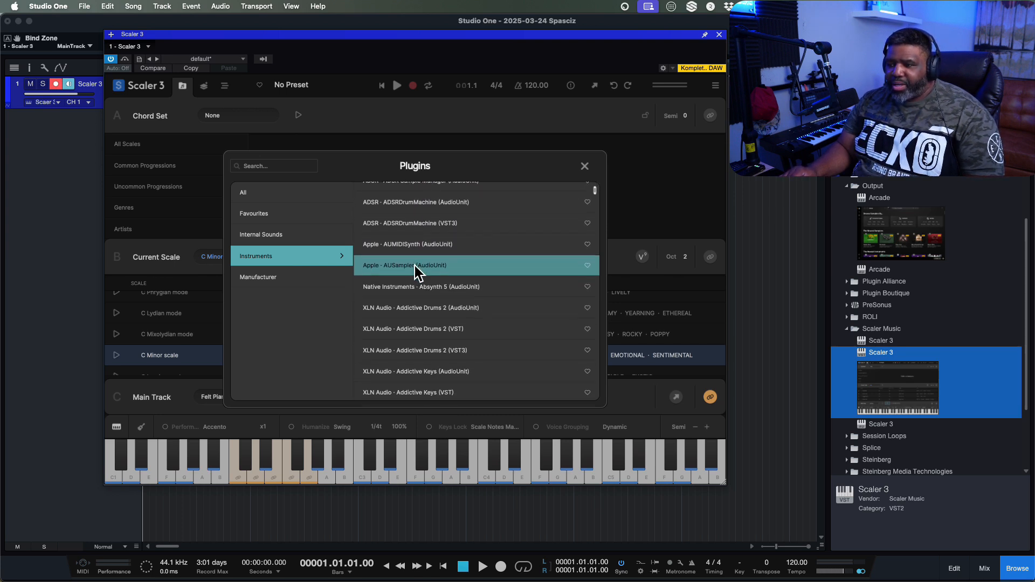
{"action": "scroll", "coordinate": [415, 269], "scroll_direction": "down", "scroll_amount": 5}
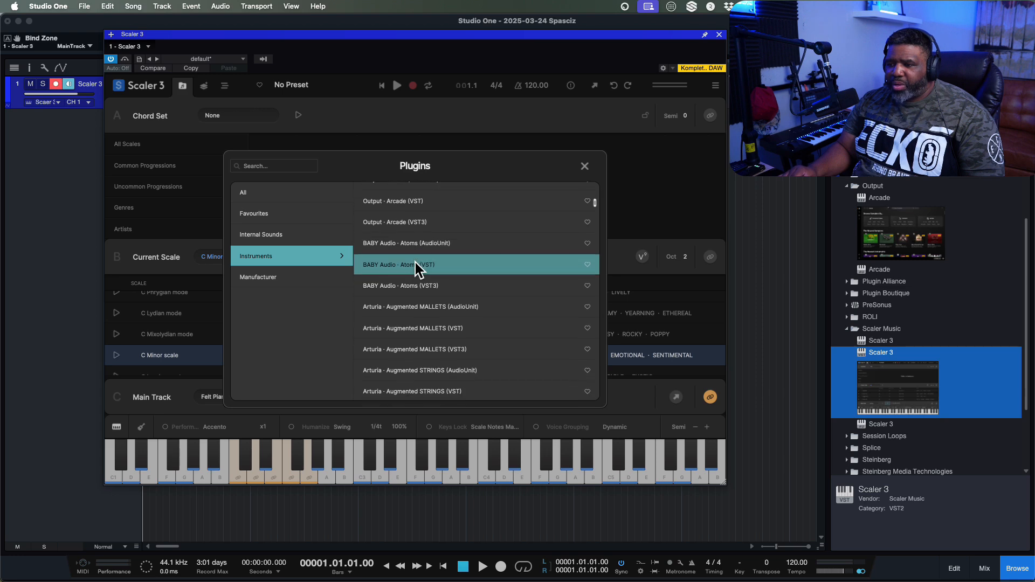
{"action": "left_click", "coordinate": [412, 289]}
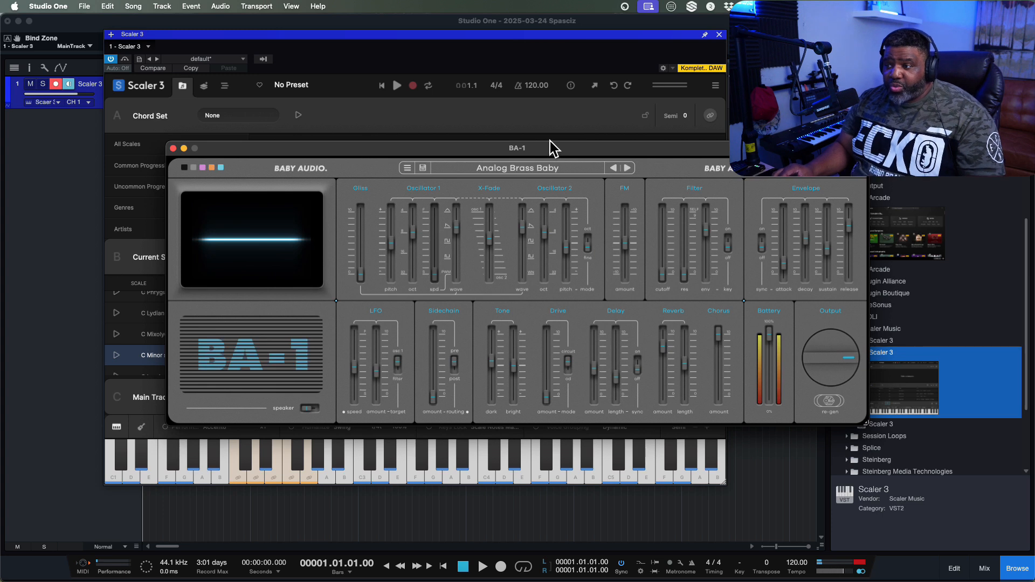
{"action": "left_click_drag", "start_coordinate": [548, 149], "coordinate": [450, 181]}
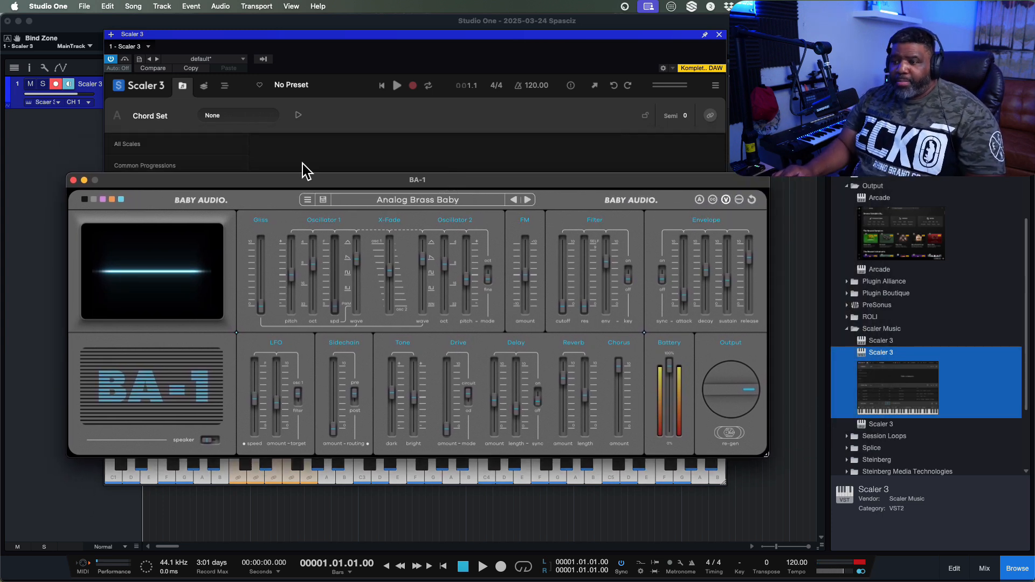
{"action": "left_click", "coordinate": [73, 180]}
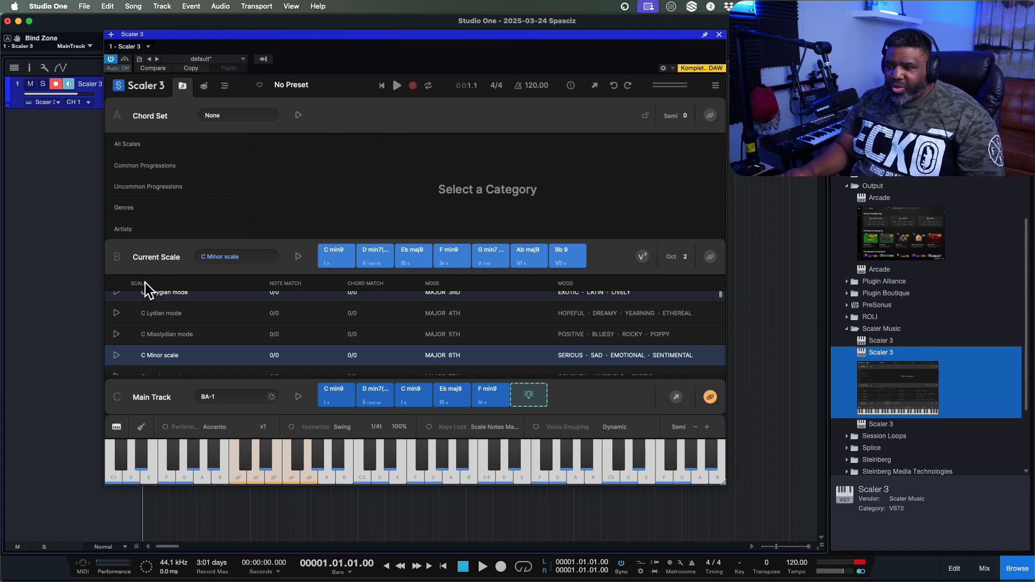
Play back the chord progression in the Arrange view and inspect the BA-1 interface from the main track's mixer channel.
{"action": "left_click", "coordinate": [226, 73]}
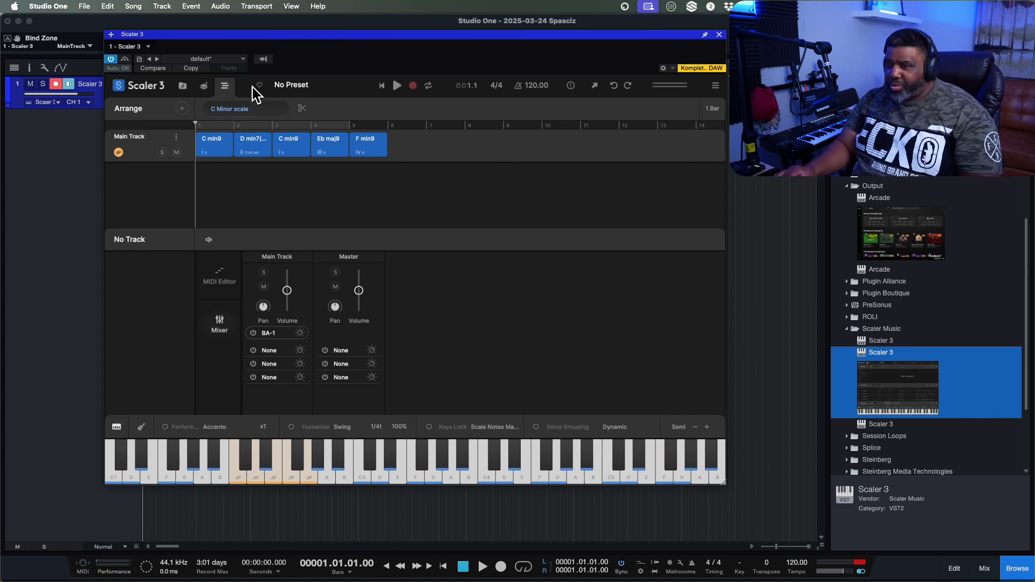
{"action": "left_click", "coordinate": [397, 85]}
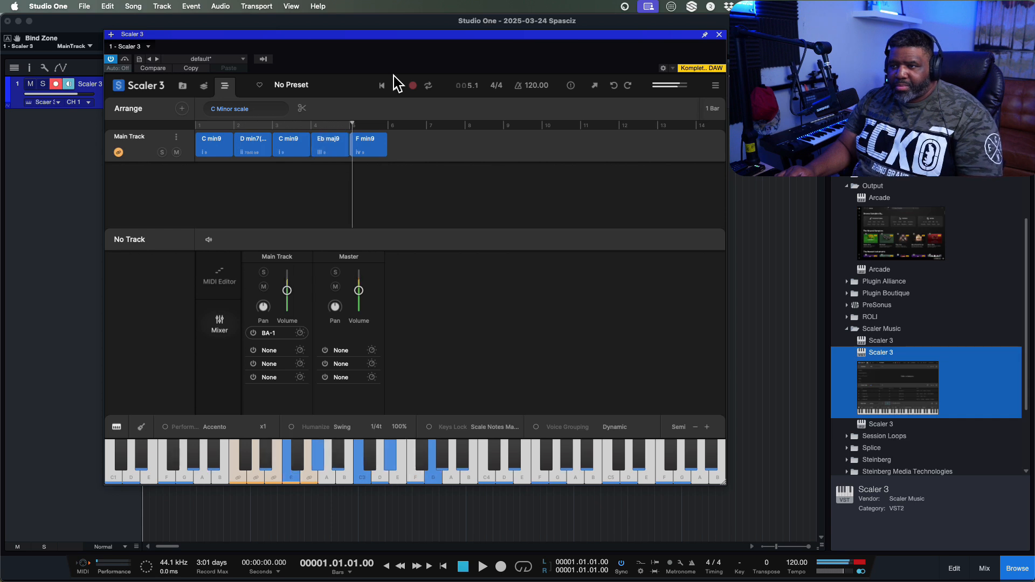
{"action": "key", "text": "space"}
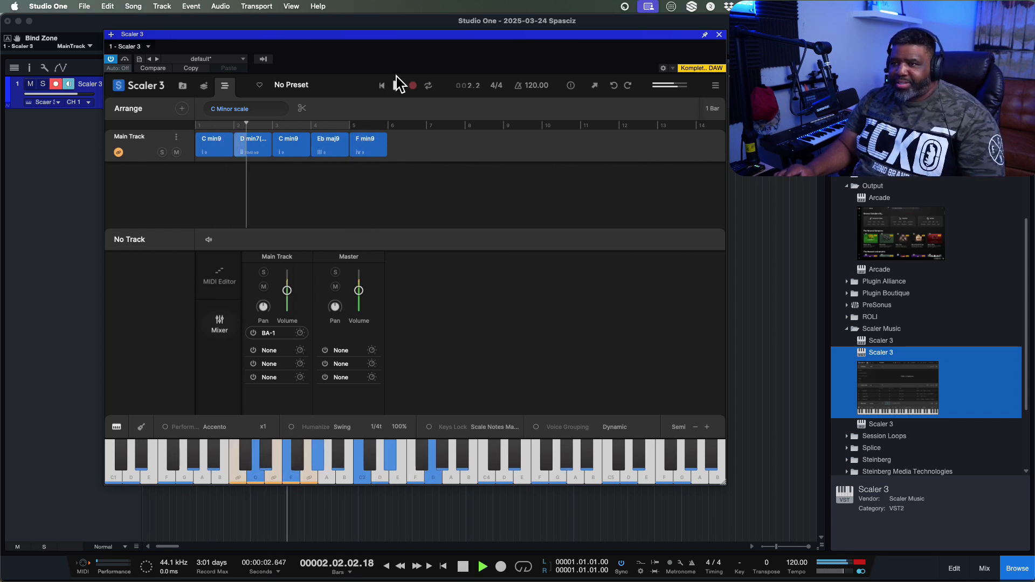
{"action": "key", "text": "space"}
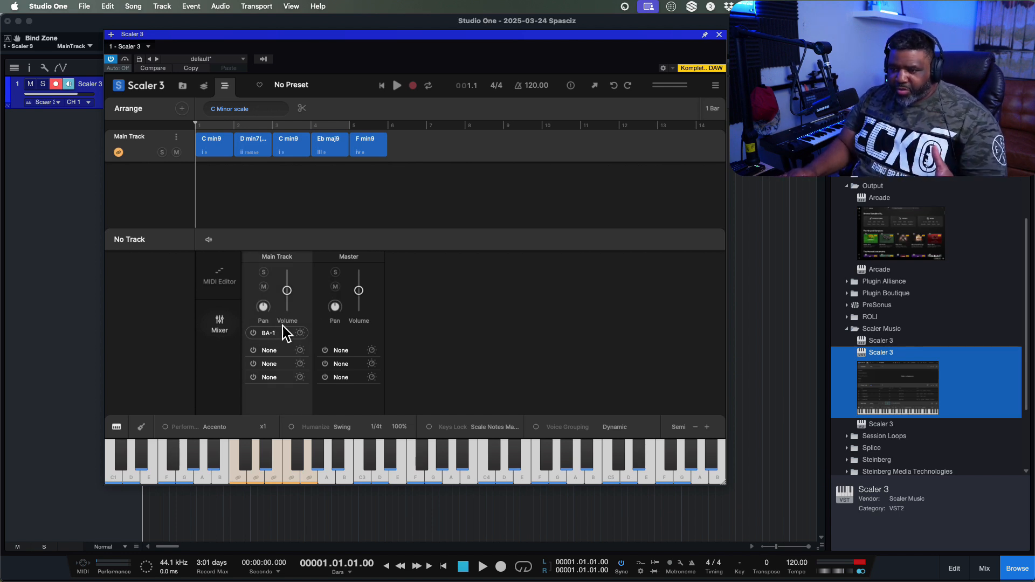
{"action": "left_click", "coordinate": [302, 331]}
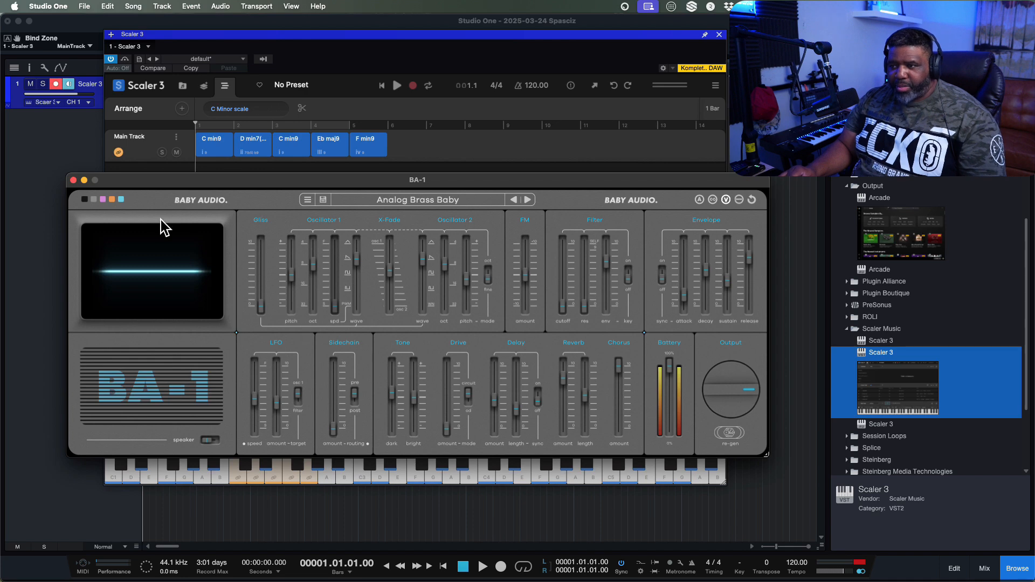
{"action": "left_click", "coordinate": [73, 180]}
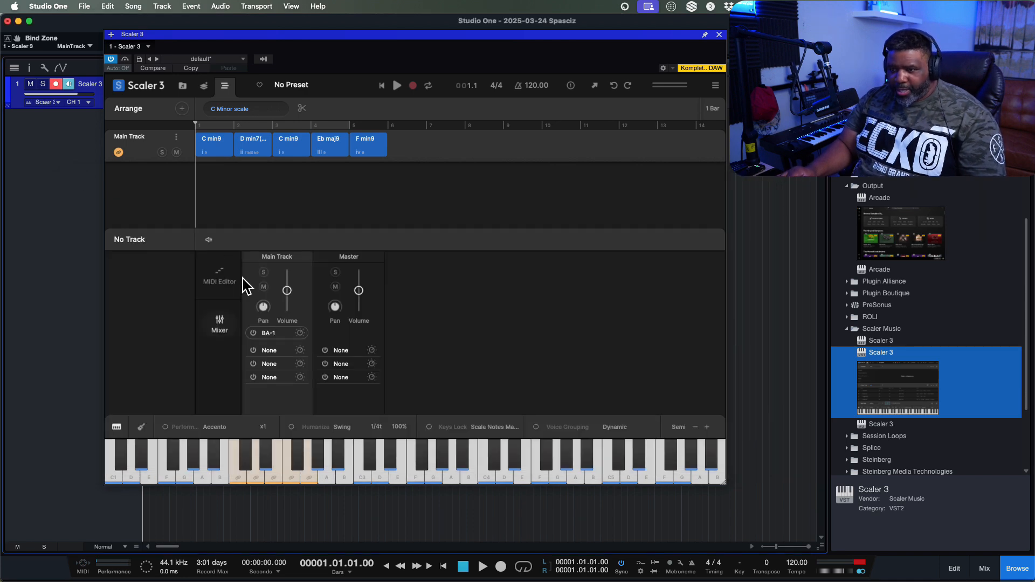
Insert Output's Portal (VST3) as the first effect on the main track's mixer channel.
{"action": "left_click", "coordinate": [272, 342]}
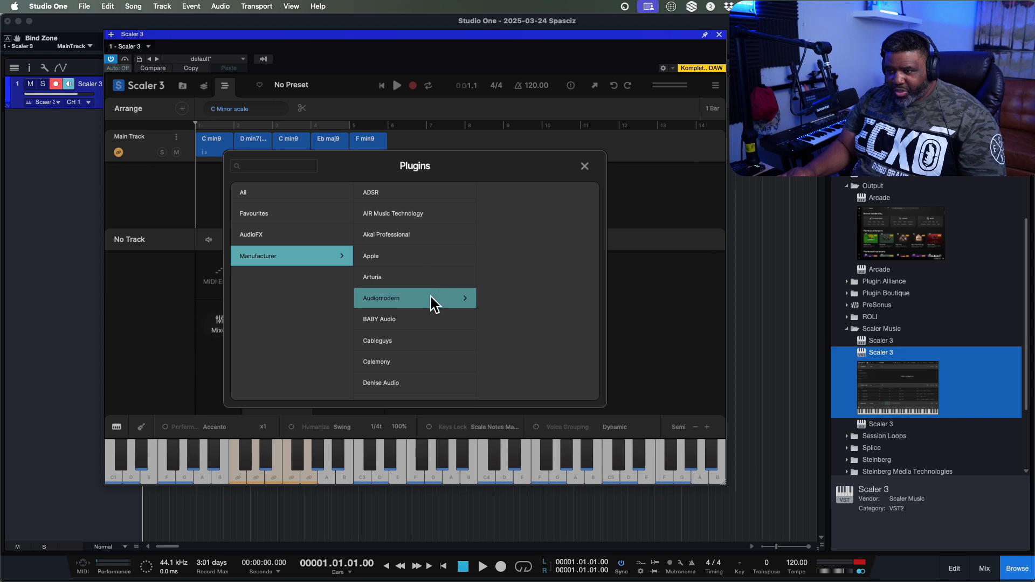
{"action": "scroll", "coordinate": [433, 322], "scroll_direction": "down", "scroll_amount": 8}
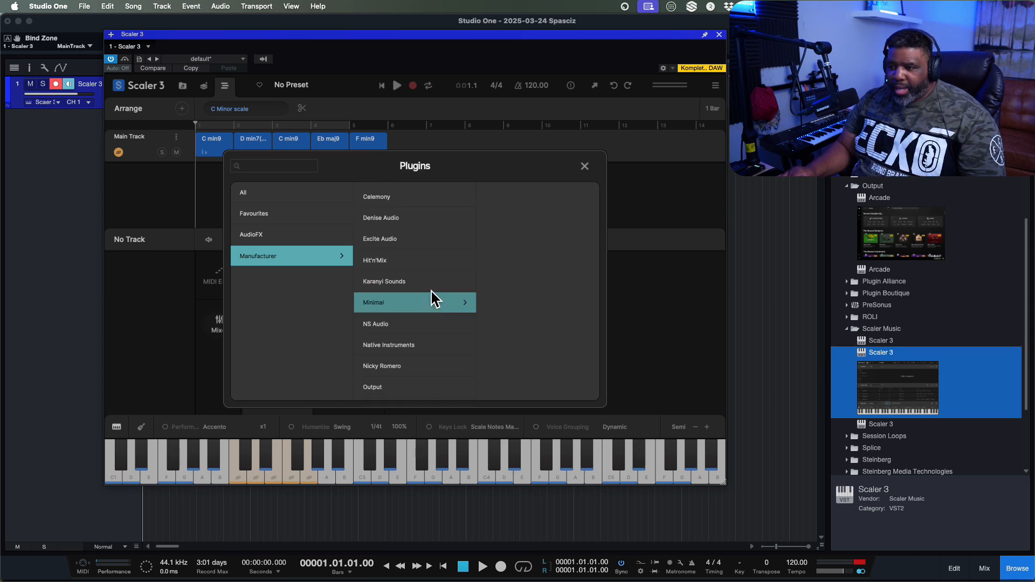
{"action": "scroll", "coordinate": [431, 294], "scroll_direction": "down", "scroll_amount": 3}
{"action": "left_click", "coordinate": [432, 297]}
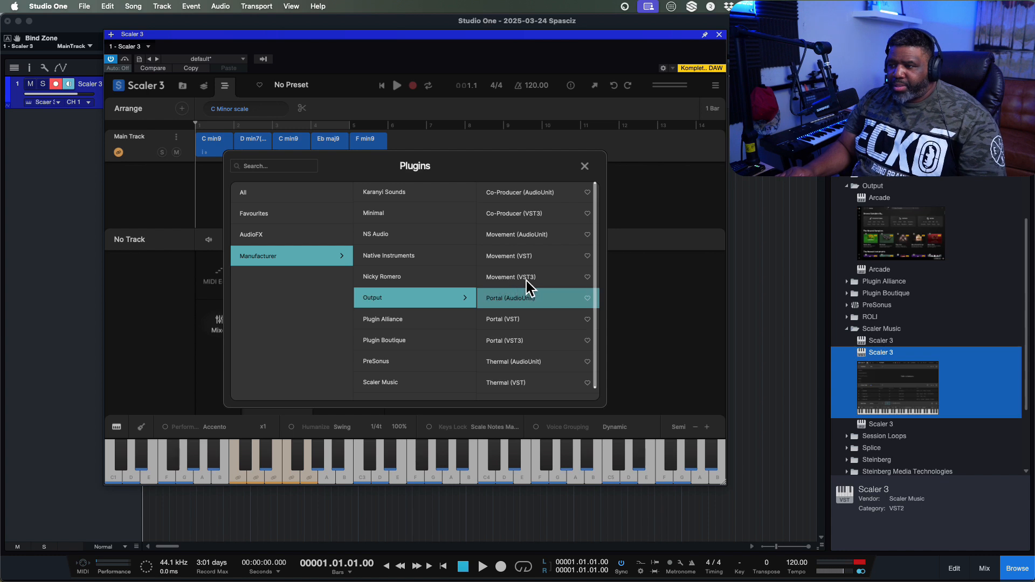
{"action": "scroll", "coordinate": [526, 281], "scroll_direction": "down", "scroll_amount": 1}
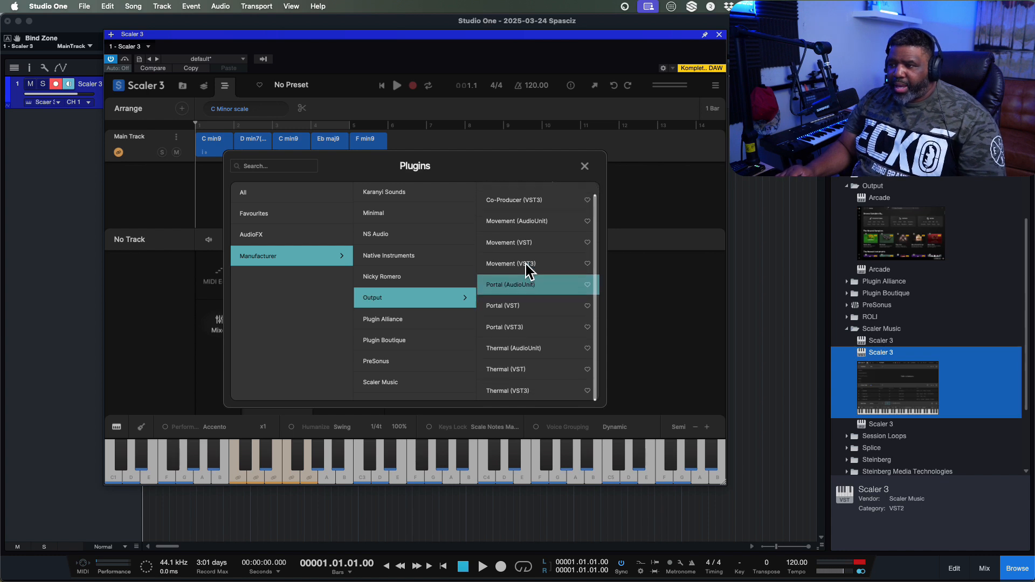
{"action": "left_click", "coordinate": [520, 325]}
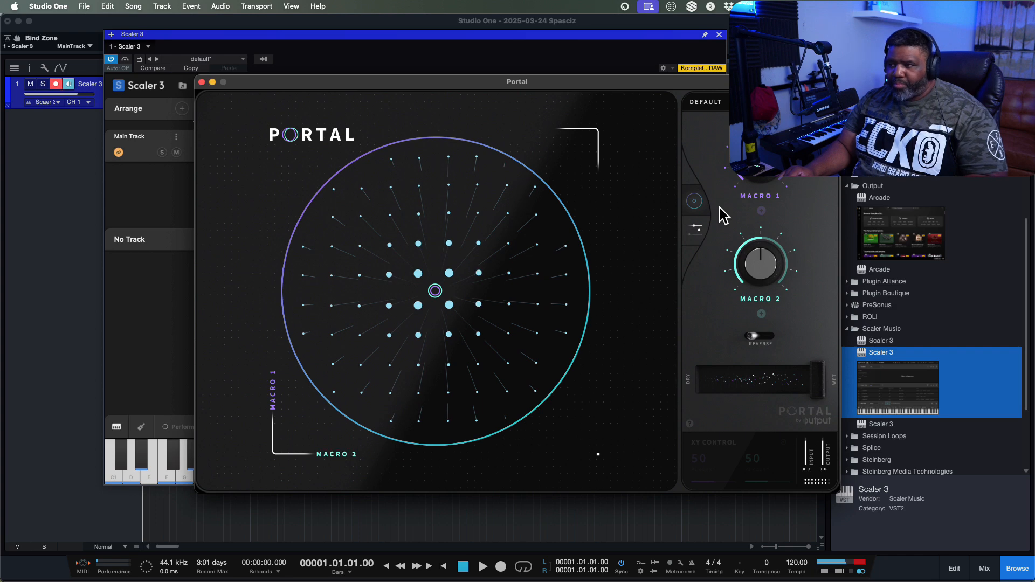
View Portal's grain controls, load the Exponential Space preset from Start Here, and close the plugin window.
{"action": "left_click", "coordinate": [696, 228]}
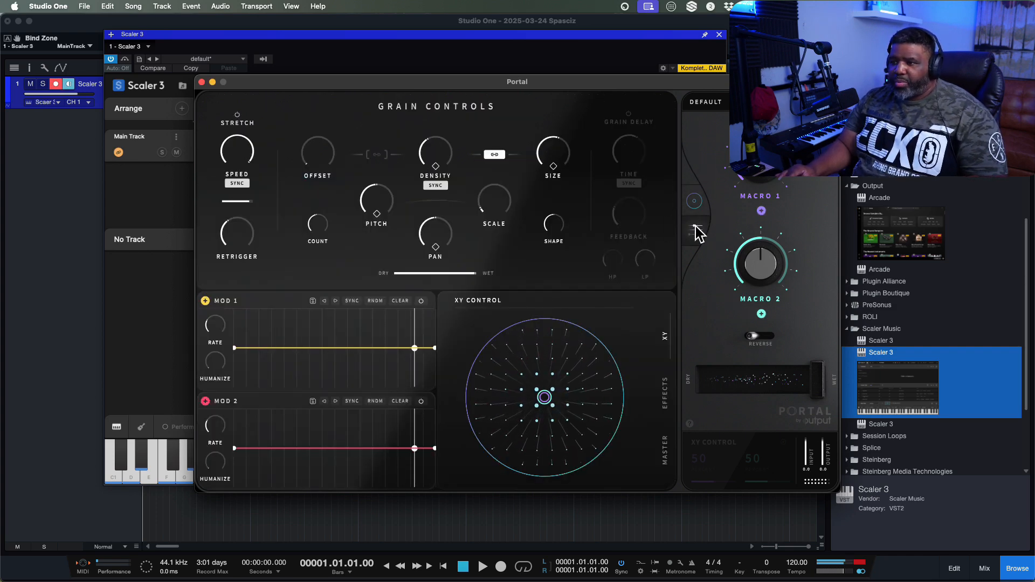
{"action": "left_click", "coordinate": [707, 102]}
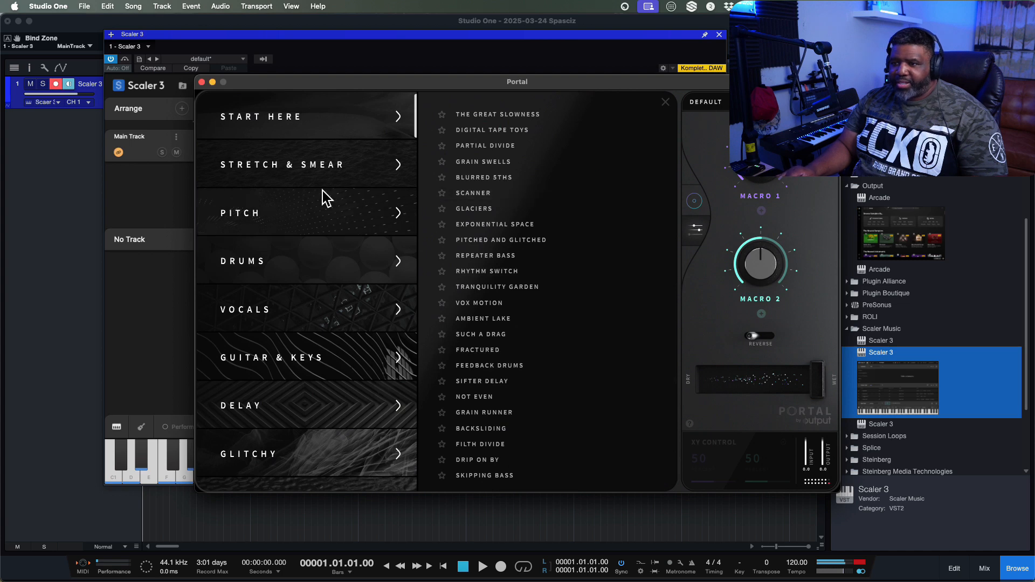
{"action": "left_click", "coordinate": [524, 225]}
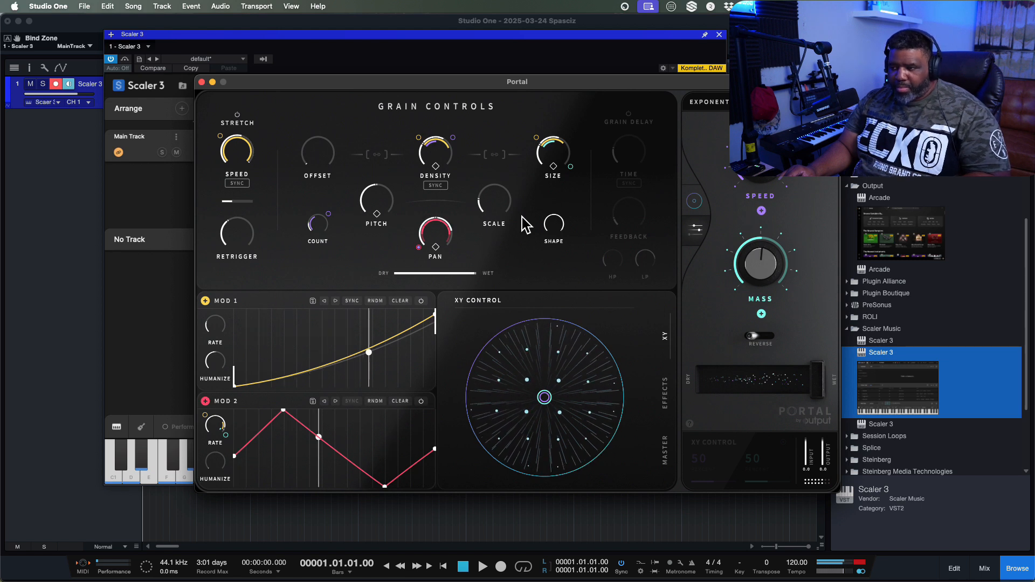
{"action": "left_click", "coordinate": [202, 81]}
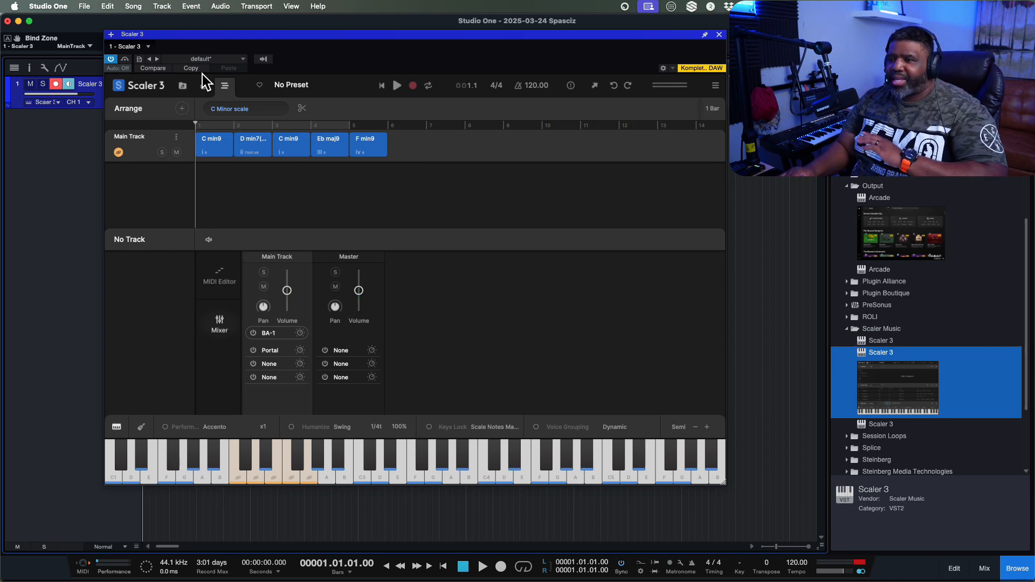
Remove the D min7 chord from the main track, move Eb maj9 to bar 2, and move F min9 to bar 4.
{"action": "left_click", "coordinate": [285, 141]}
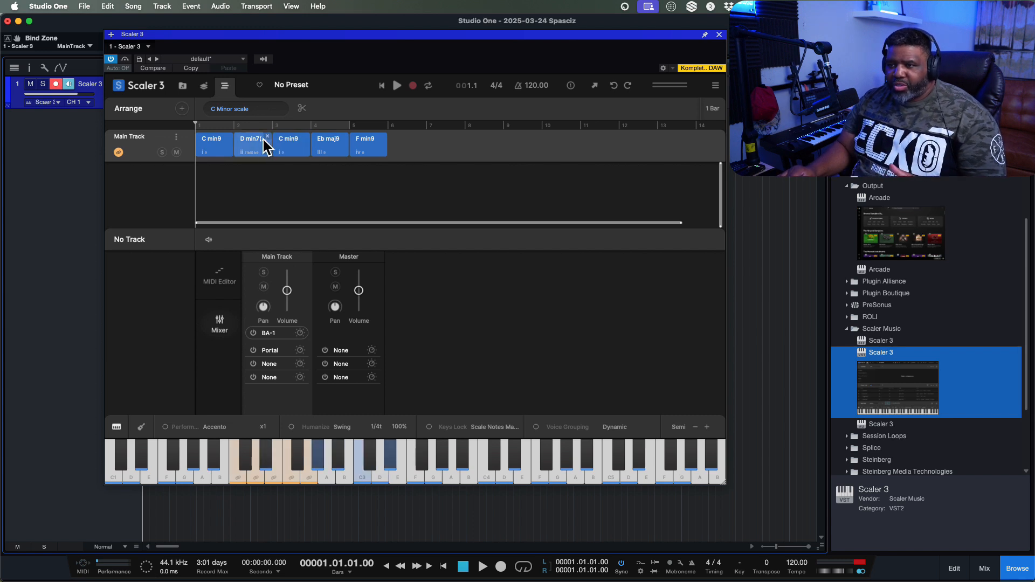
{"action": "mouse_move", "coordinate": [269, 134]}
{"action": "left_mouse_down"}
{"action": "mouse_move", "coordinate": [341, 144]}
{"action": "mouse_move", "coordinate": [266, 143]}
{"action": "left_mouse_up"}
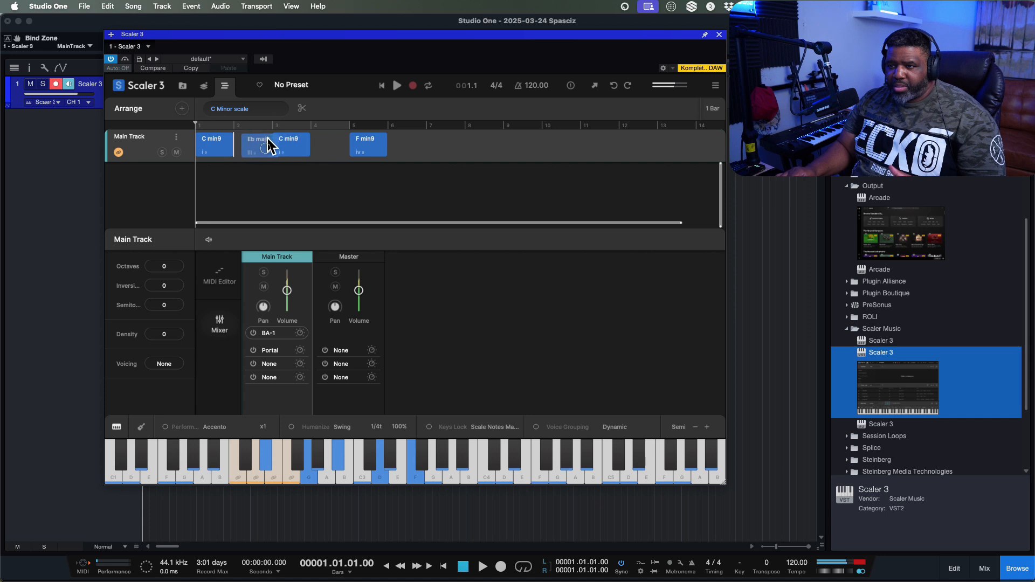
{"action": "left_click_drag", "start_coordinate": [372, 143], "coordinate": [335, 140]}
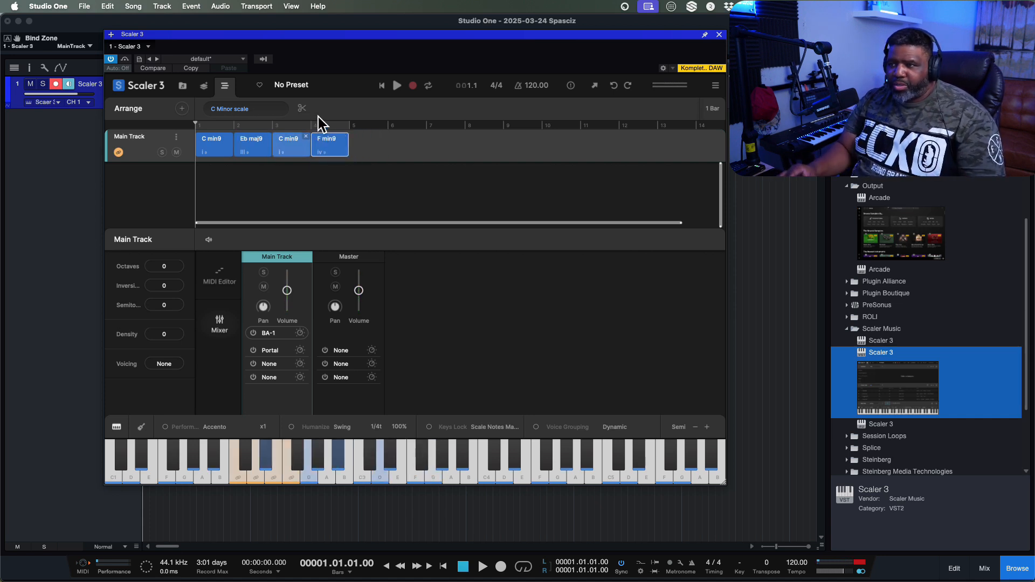
Play back the rearranged four-chord progression in Scaler's Arrange view and stop it.
{"action": "left_click", "coordinate": [399, 78]}
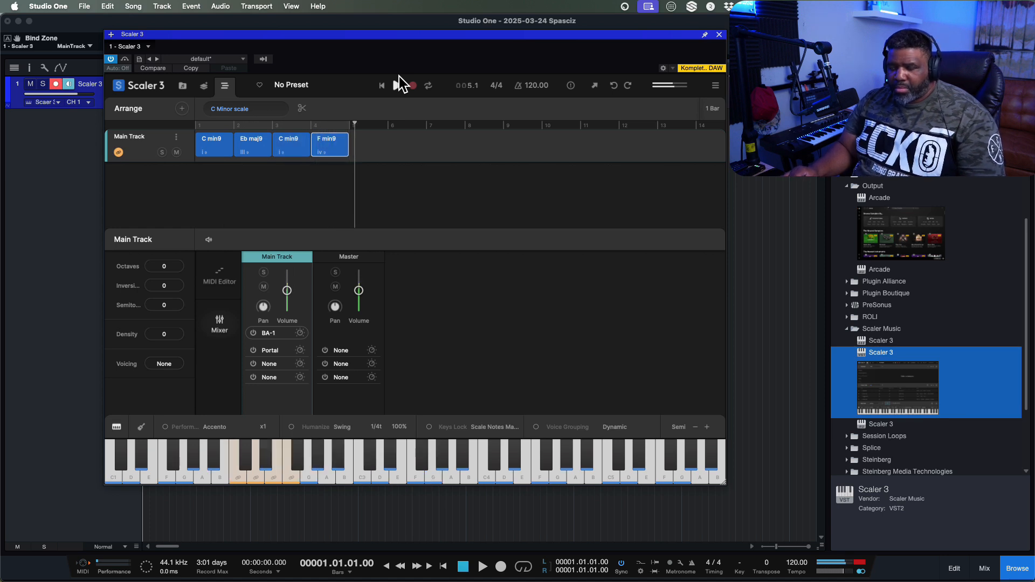
{"action": "key", "text": "space"}
{"action": "key", "text": "space"}
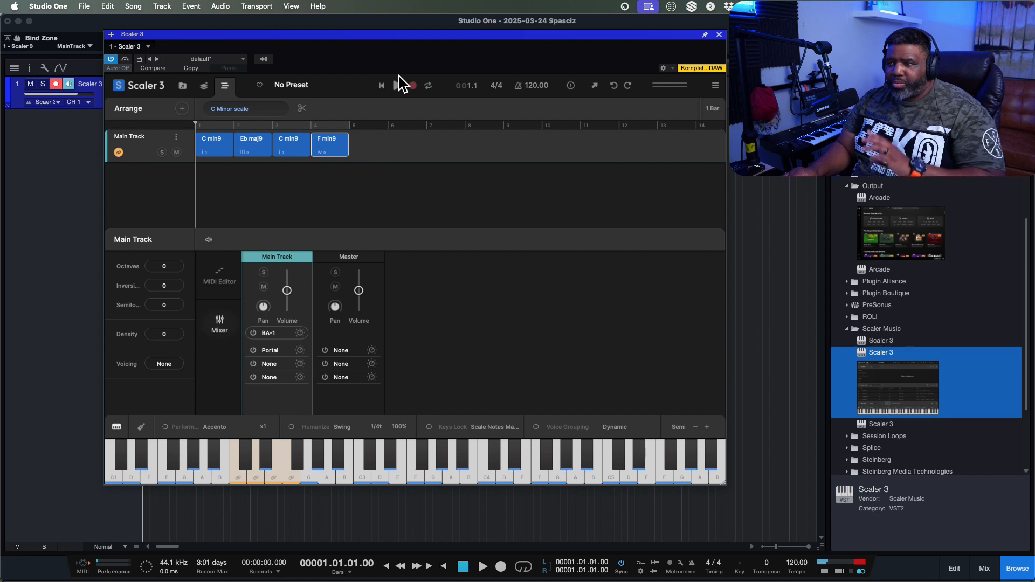
Set a Studio One loop range from bar 1 to bar 5, enable looping, test host playback, and return Scaler to the start.
{"action": "left_click_drag", "start_coordinate": [458, 30], "coordinate": [491, 83]}
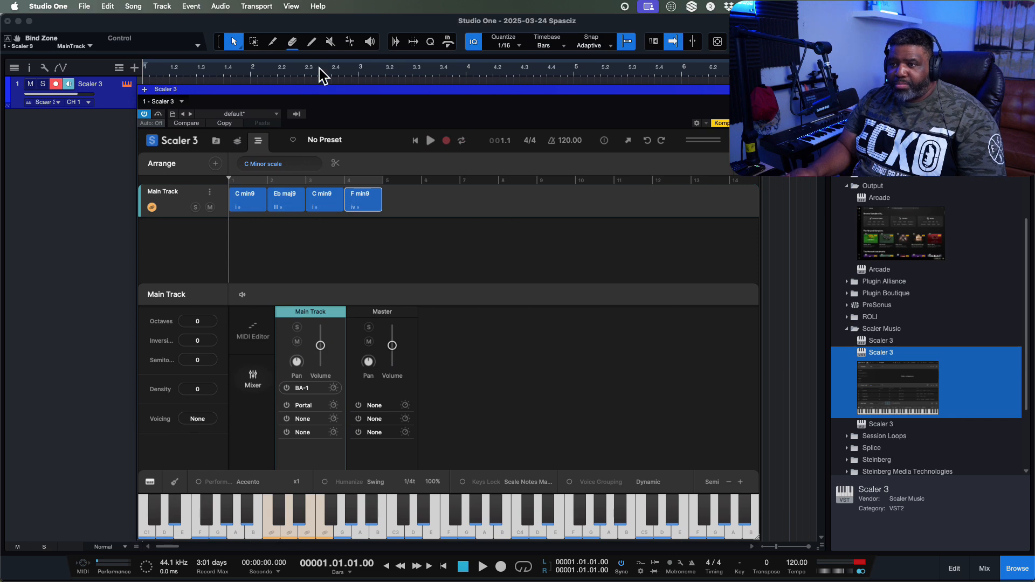
{"action": "left_click", "coordinate": [403, 18]}
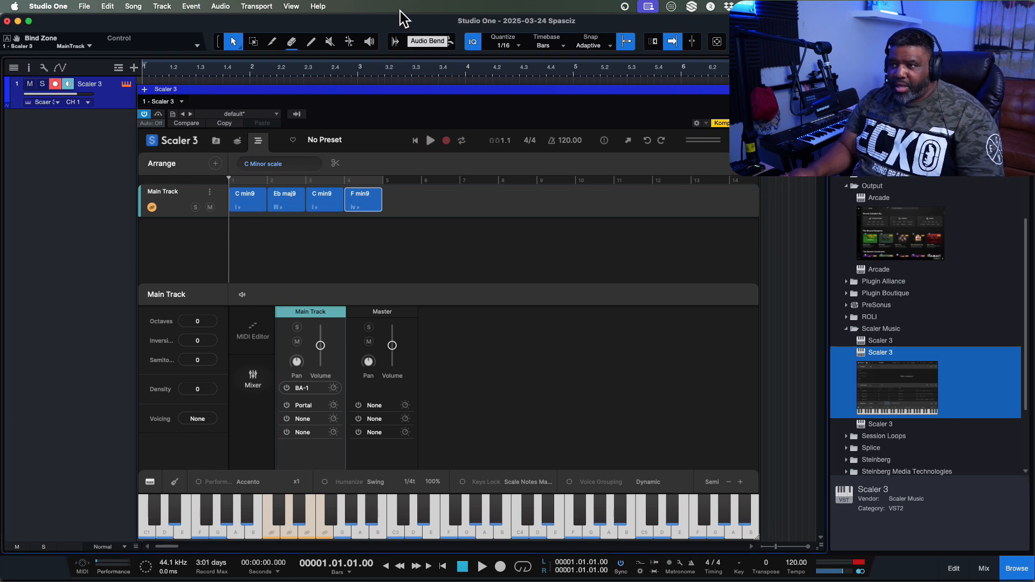
{"action": "key", "text": "w"}
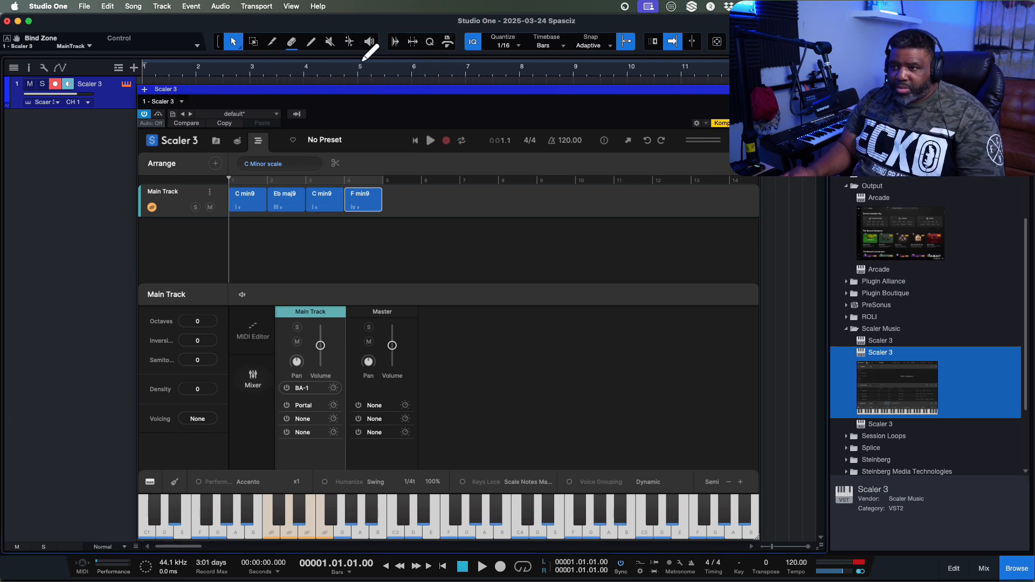
{"action": "left_click_drag", "start_coordinate": [359, 61], "coordinate": [158, 62]}
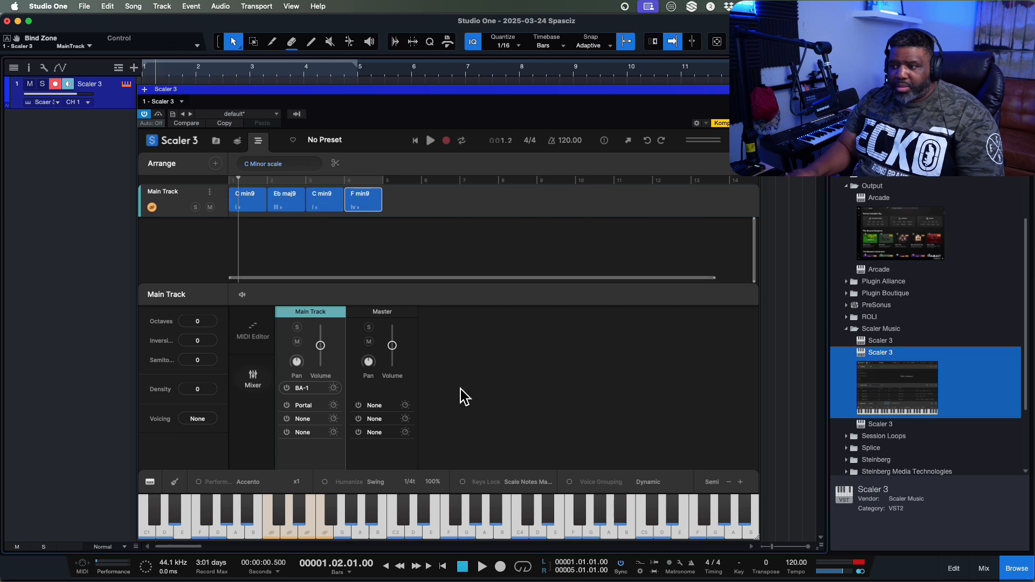
{"action": "left_click", "coordinate": [521, 566]}
{"action": "key", "text": "space"}
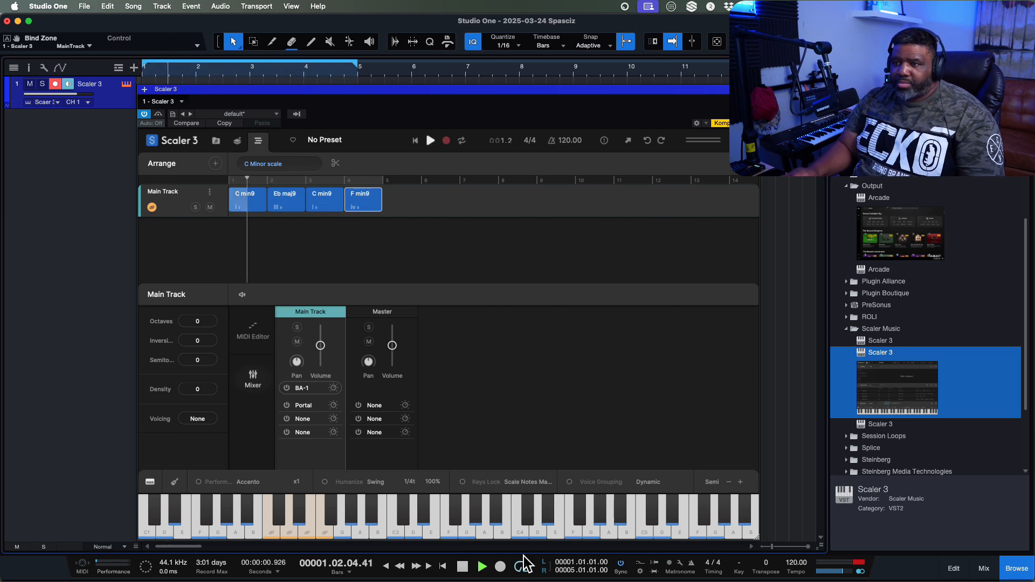
{"action": "key", "text": "space"}
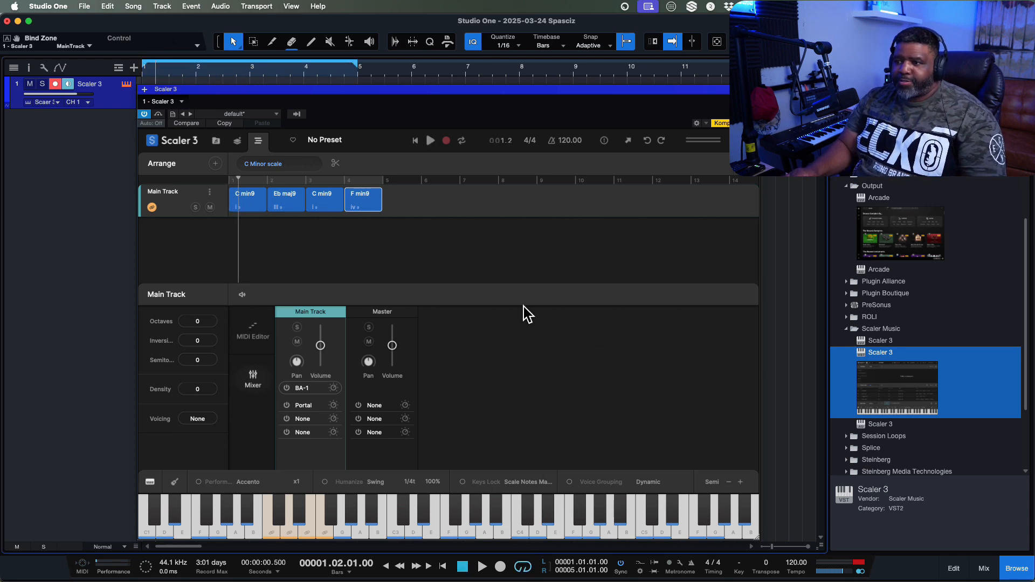
{"action": "left_click", "coordinate": [417, 141]}
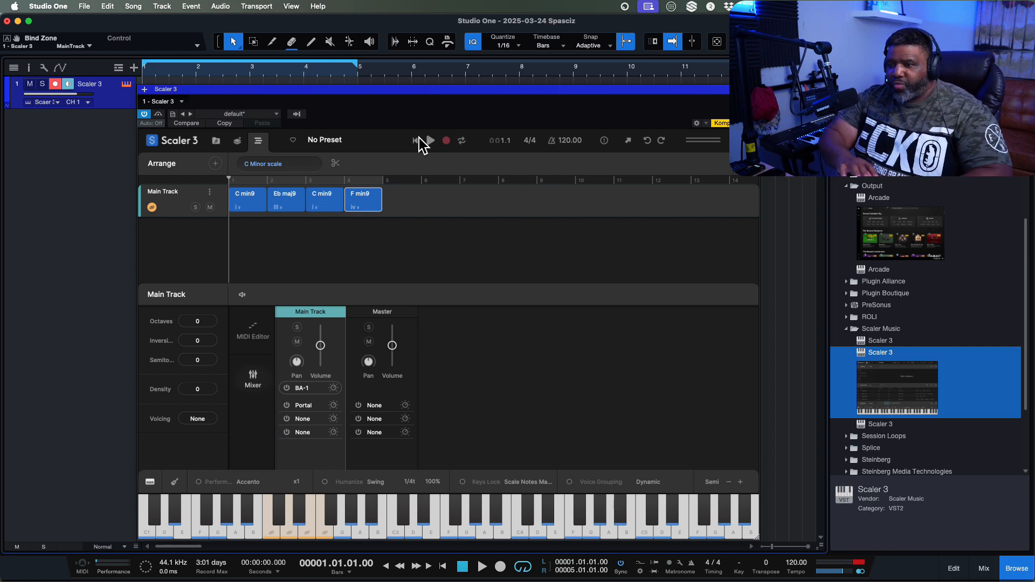
Open the MIDI Editor and audition each of the four main track chords to examine their notes.
{"action": "left_click", "coordinate": [261, 326]}
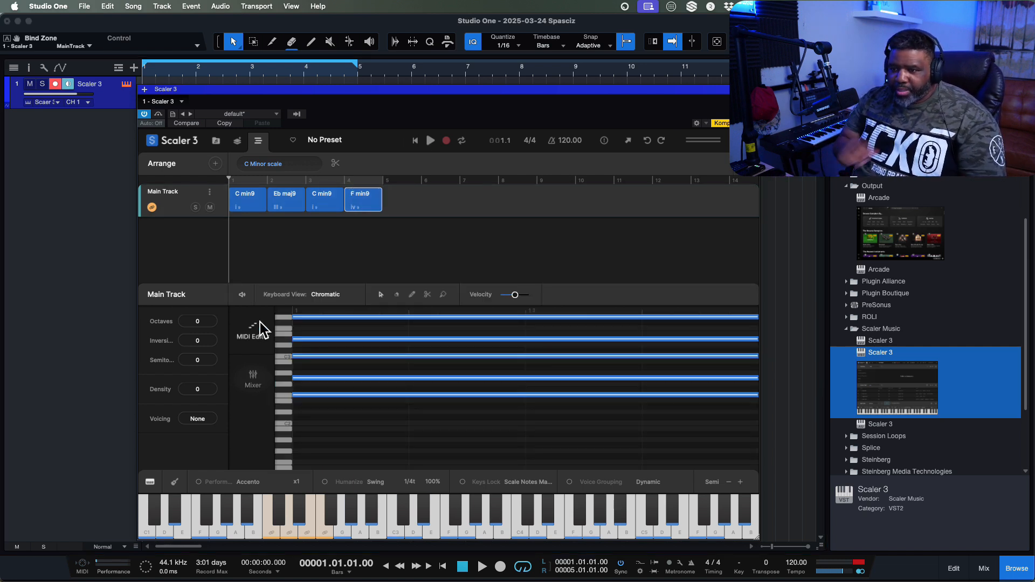
{"action": "left_click", "coordinate": [249, 203]}
{"action": "left_click", "coordinate": [285, 197]}
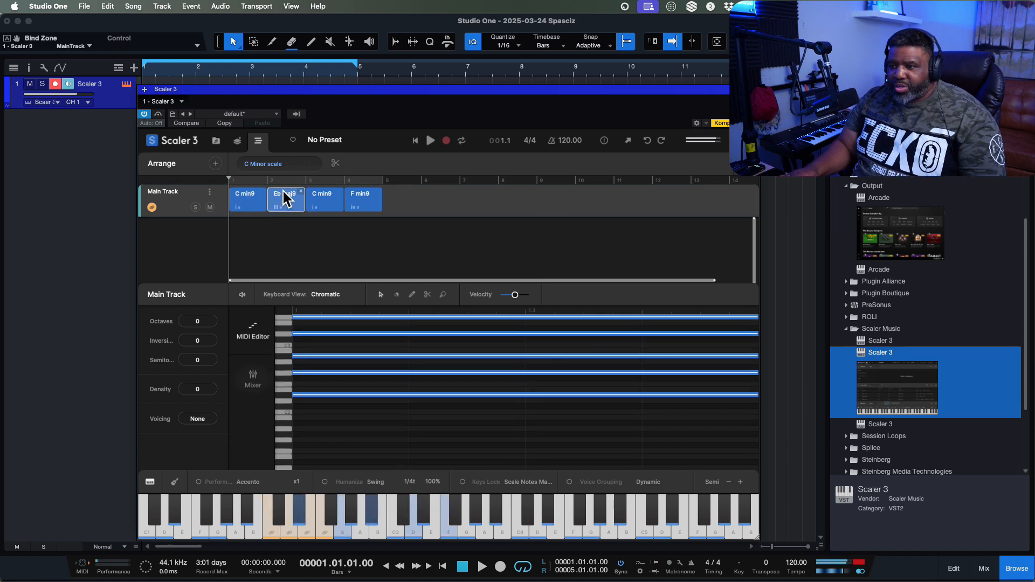
{"action": "left_click", "coordinate": [321, 193]}
{"action": "left_click", "coordinate": [355, 195]}
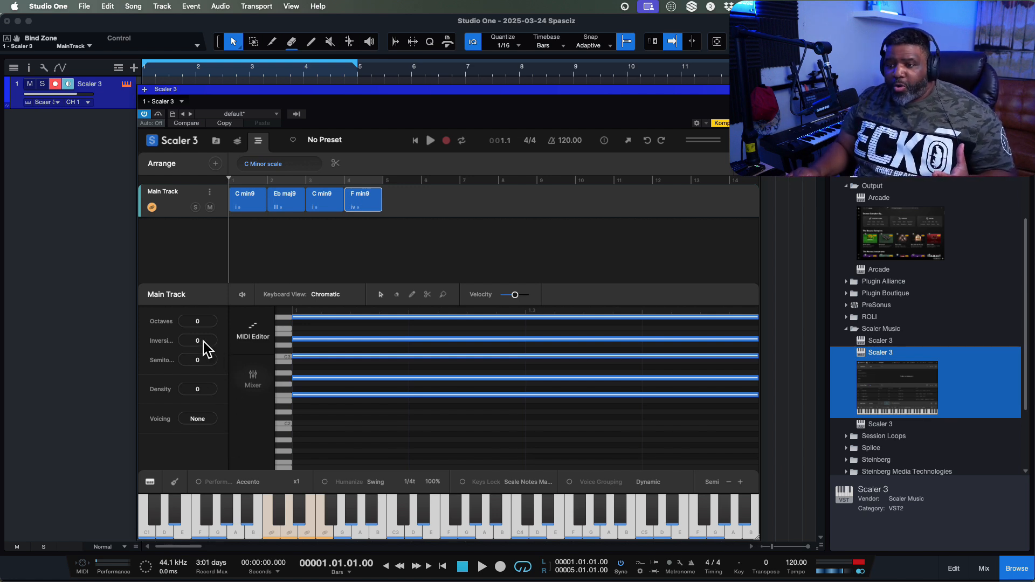
Try the F min9 chord with Octaves set to 1 and play the progression.
{"action": "left_click_drag", "start_coordinate": [200, 314], "coordinate": [201, 294]}
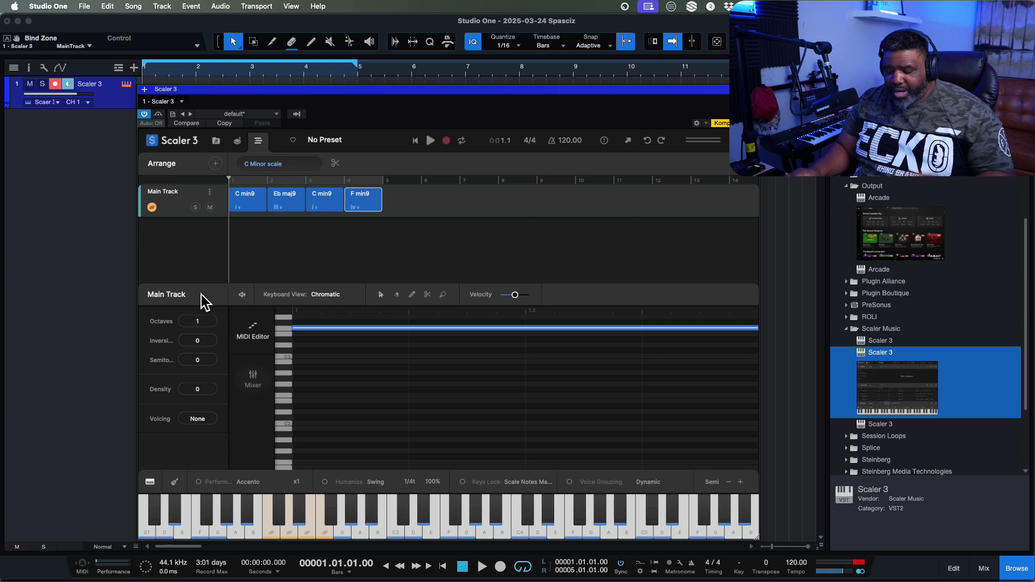
{"action": "key", "text": "space"}
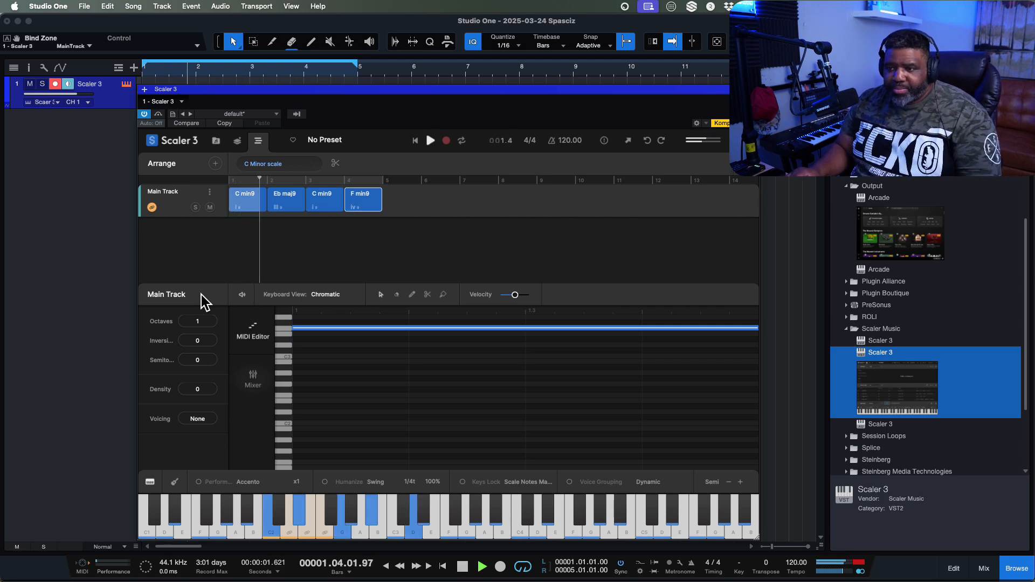
{"action": "key", "text": "space"}
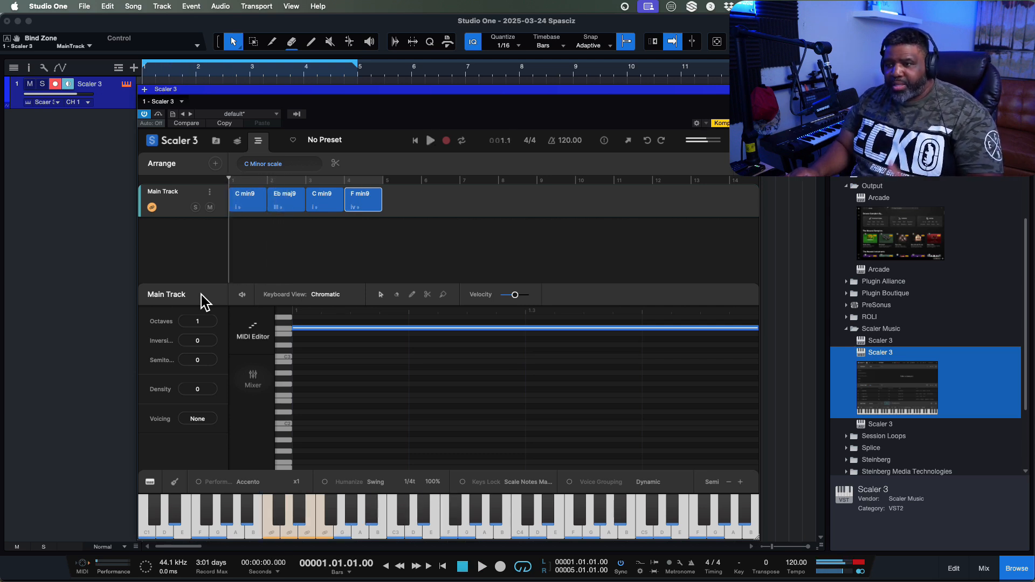
Reset the F min9 chord's Octaves to 0, try Inversion 1, and listen to the progression and the chord.
{"action": "mouse_move", "coordinate": [196, 319]}
{"action": "left_mouse_down"}
{"action": "mouse_move", "coordinate": [198, 330]}
{"action": "mouse_move", "coordinate": [204, 322]}
{"action": "left_mouse_up"}
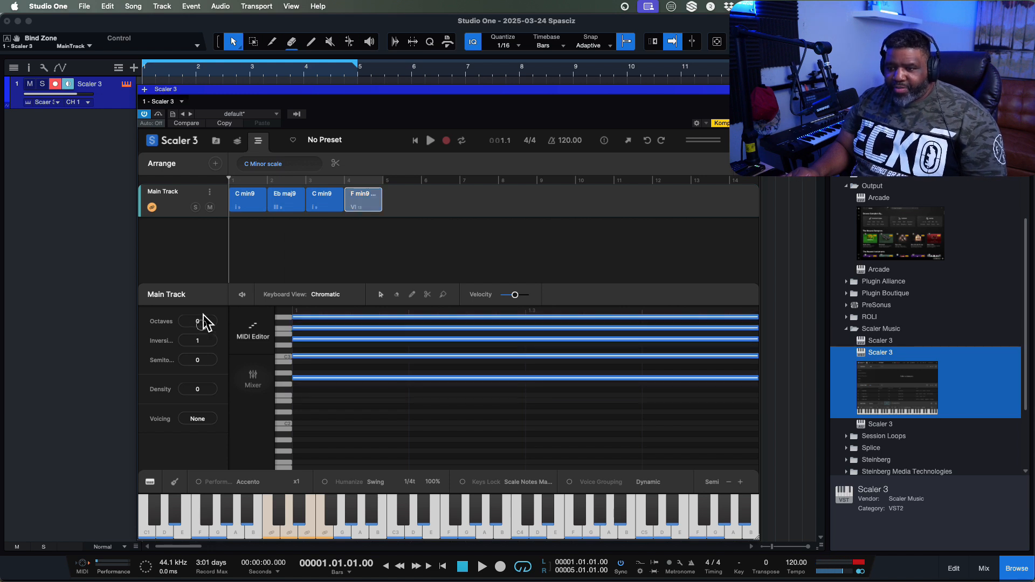
{"action": "key", "text": "space"}
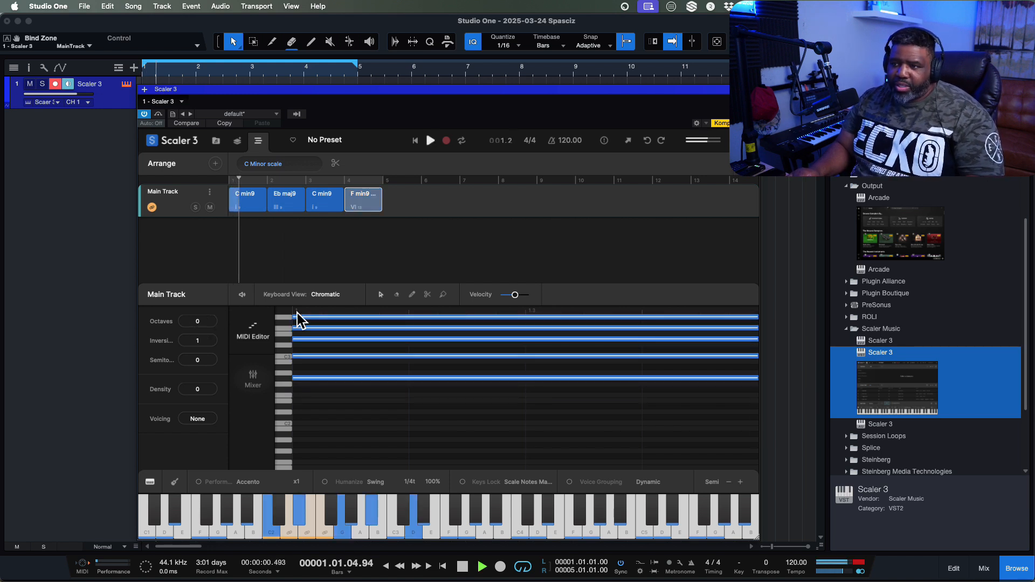
{"action": "key", "text": "space"}
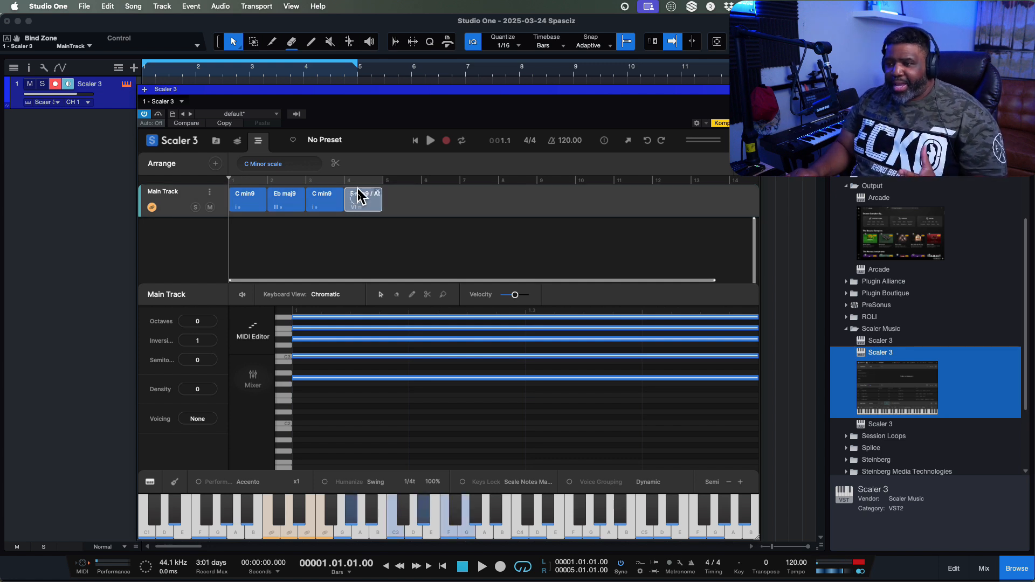
{"action": "left_click", "coordinate": [357, 192]}
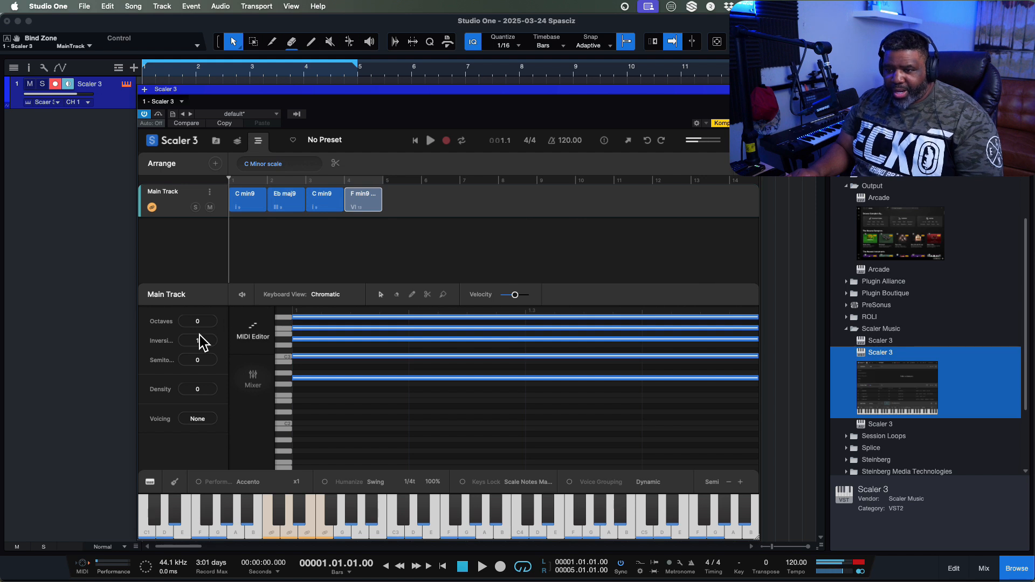
Try Inversion -1 on the F min9 chord, audition it, and reset the inversion to 0.
{"action": "left_click_drag", "start_coordinate": [202, 342], "coordinate": [199, 381]}
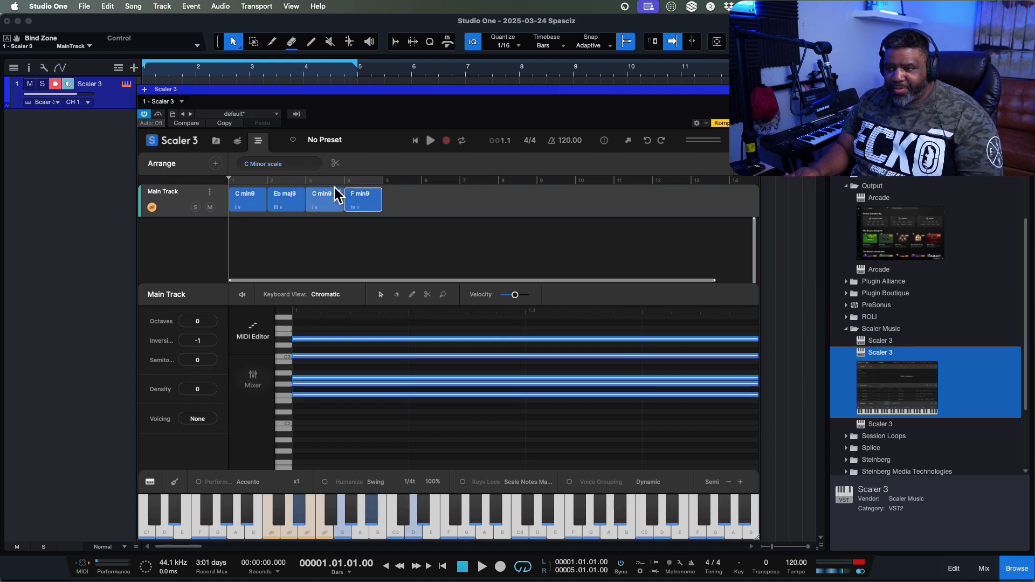
{"action": "left_click", "coordinate": [362, 197]}
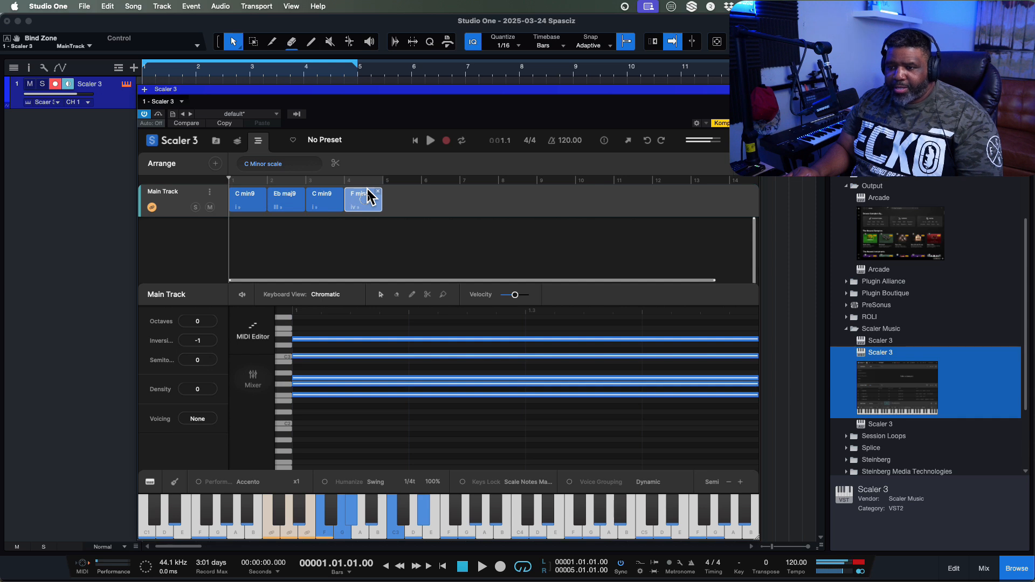
{"action": "left_click_drag", "start_coordinate": [208, 340], "coordinate": [208, 319]}
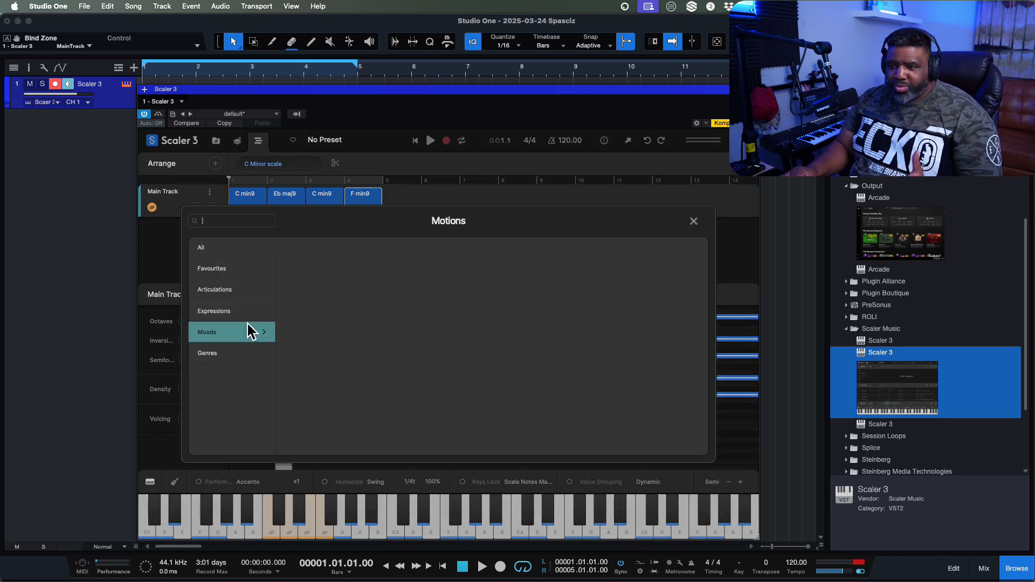
Audition Con Amore phrases from the Expressions motions, including Delicato, and add Assai as a Phrases track.
{"action": "left_click", "coordinate": [251, 303]}
{"action": "left_click", "coordinate": [305, 288]}
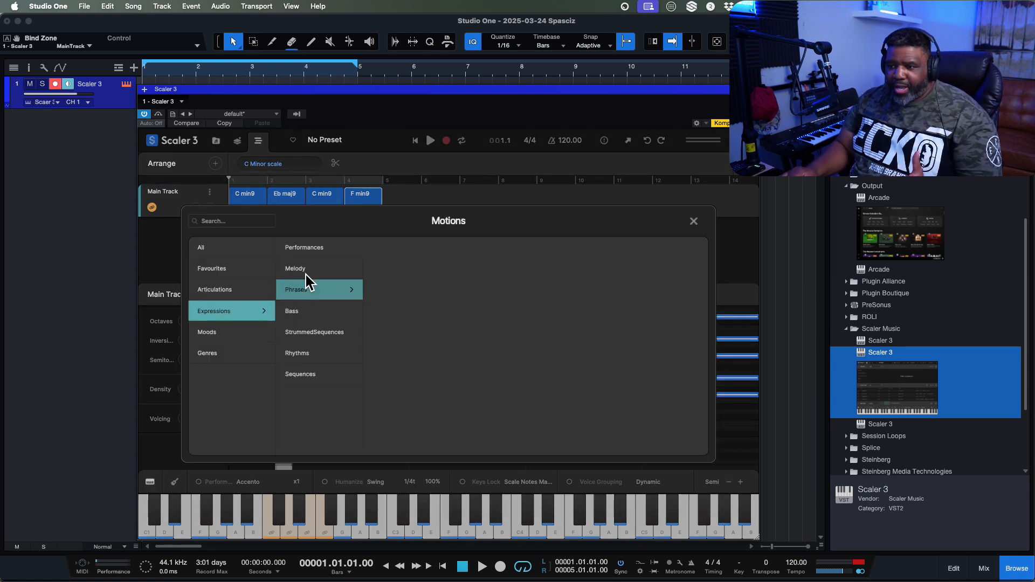
{"action": "left_click", "coordinate": [440, 288]}
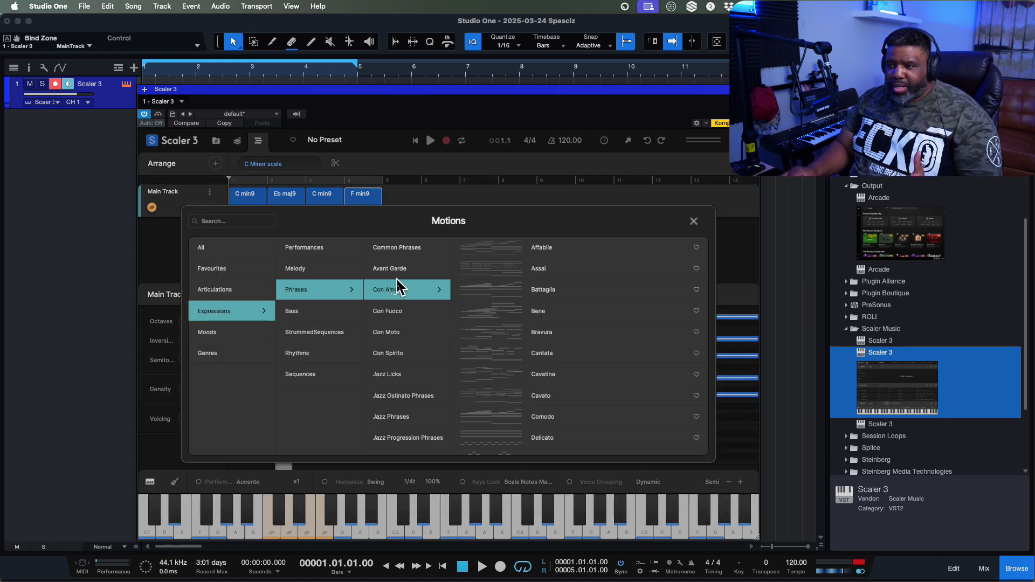
{"action": "left_click", "coordinate": [488, 264]}
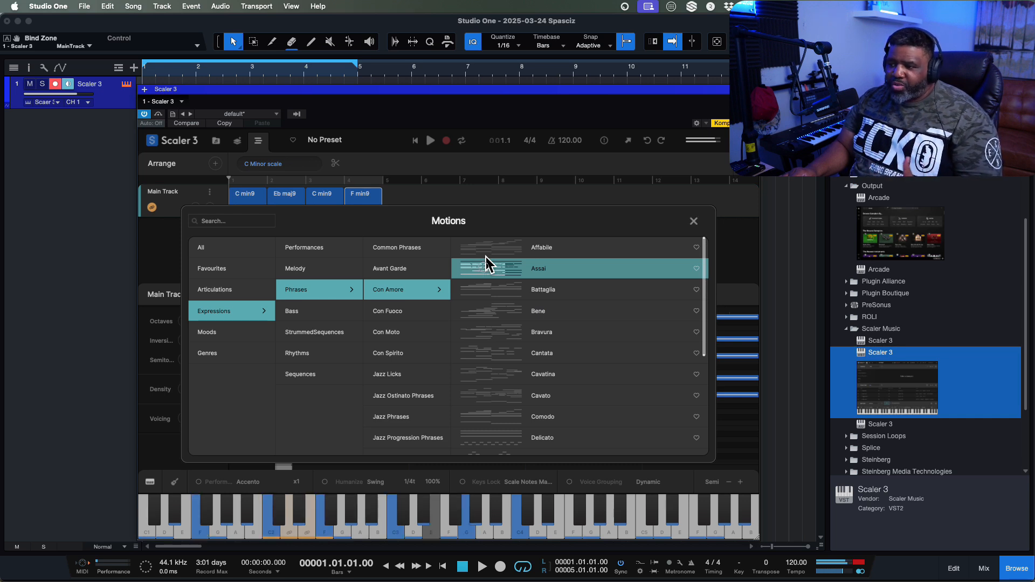
{"action": "left_click", "coordinate": [492, 305]}
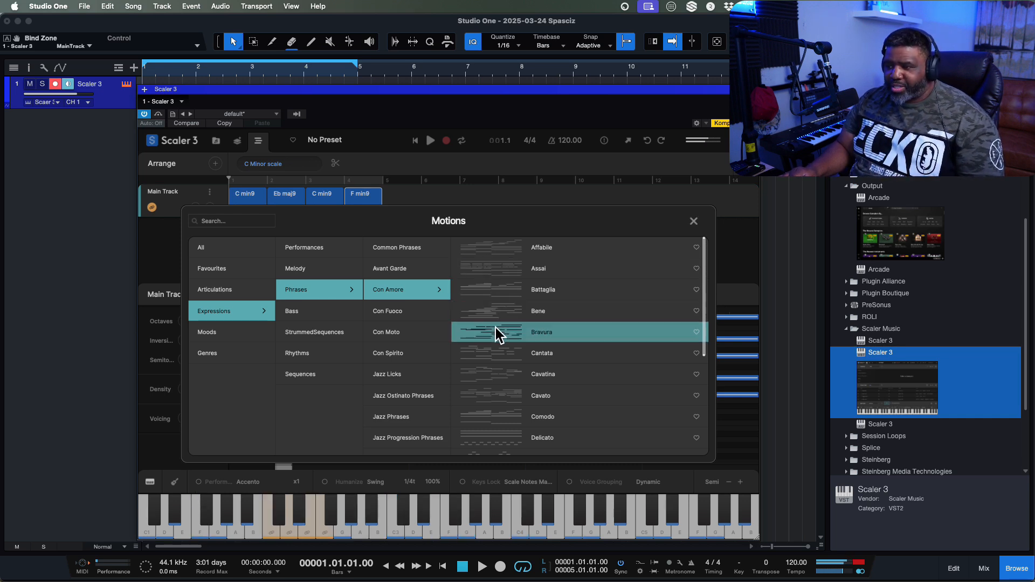
{"action": "left_click", "coordinate": [499, 433]}
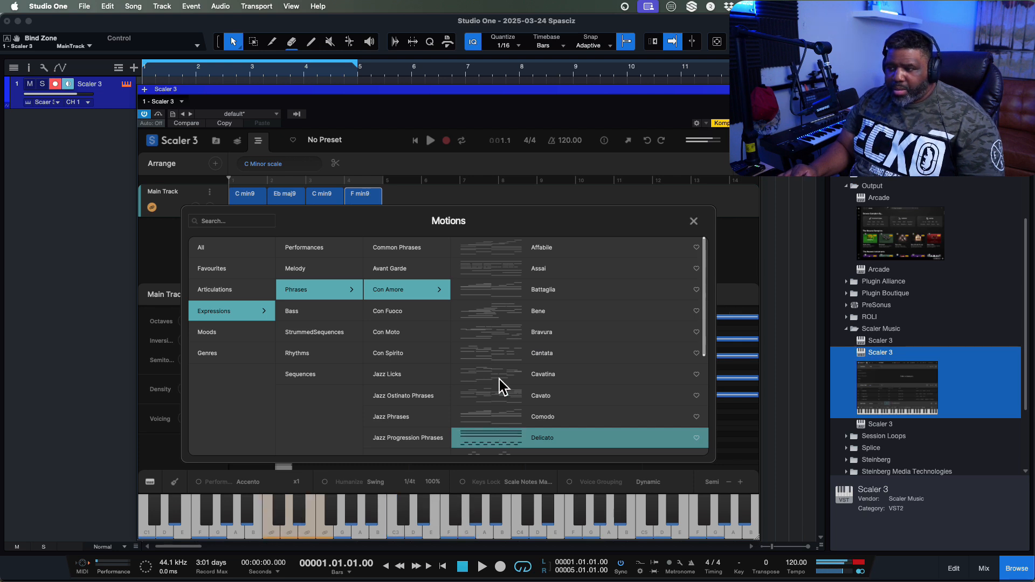
{"action": "left_click", "coordinate": [508, 266]}
{"action": "left_click", "coordinate": [509, 265]}
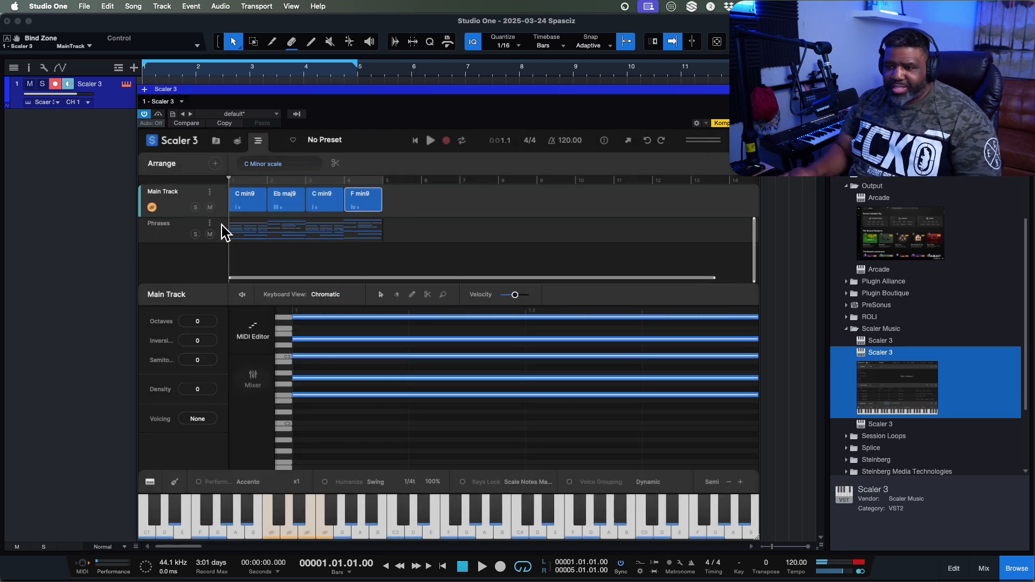
Solo the Phrases track with the Assai motion and play it back.
{"action": "left_click", "coordinate": [179, 222]}
{"action": "key", "text": "space"}
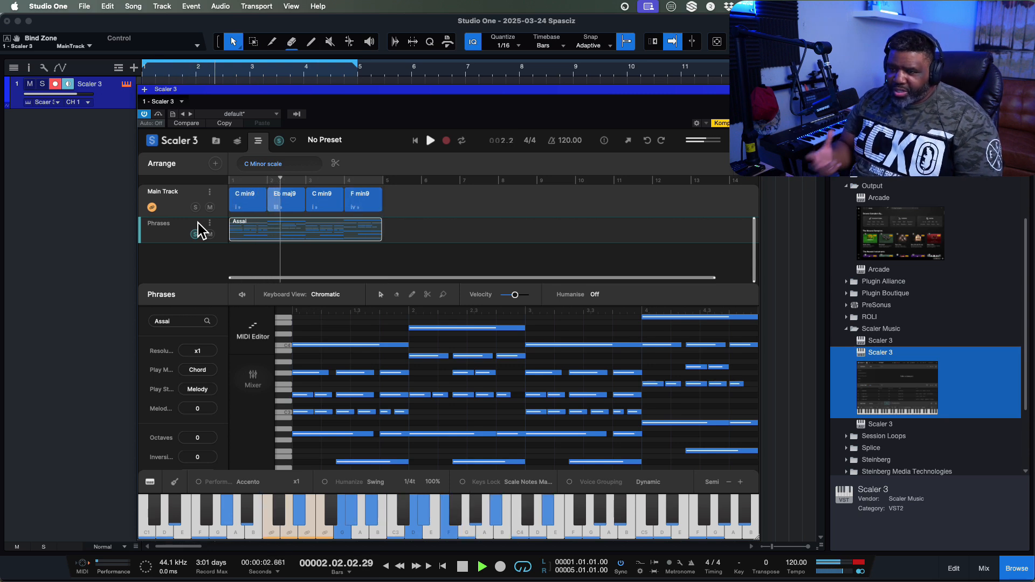
{"action": "key", "text": "space"}
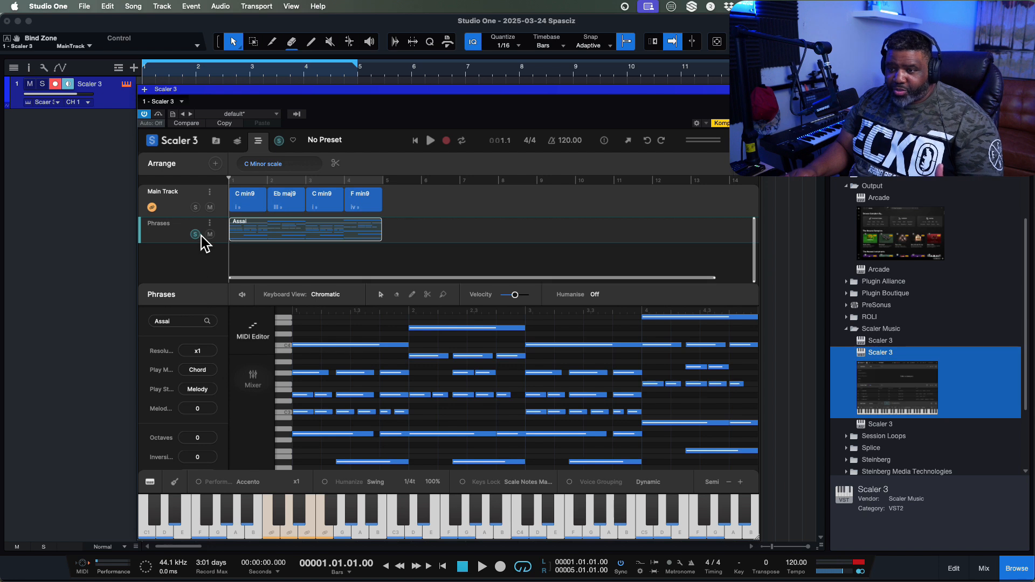
Show the mixer, view the sound settings of the Phrases track's Felt Piano, and close them.
{"action": "left_click", "coordinate": [252, 379]}
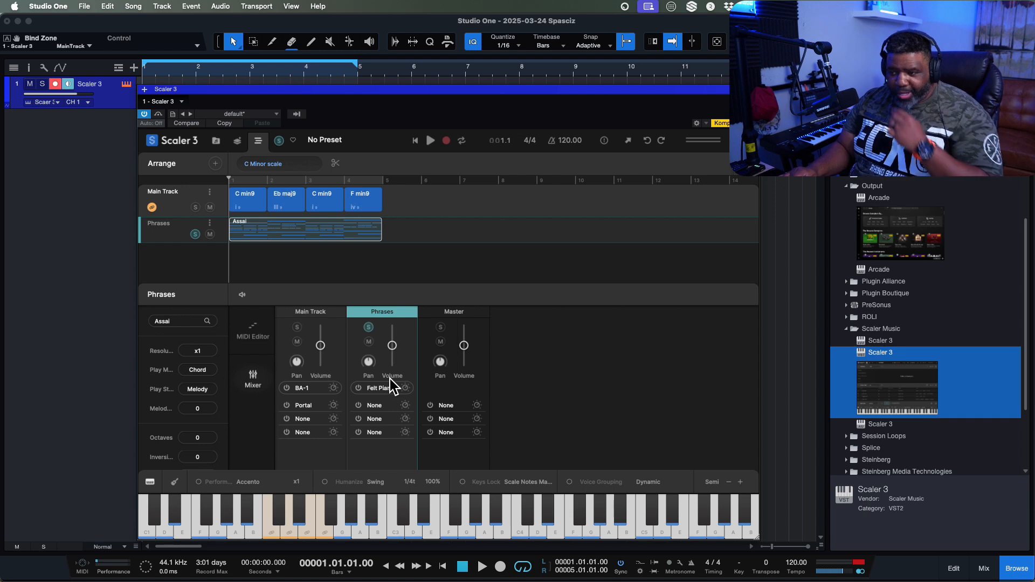
{"action": "left_click", "coordinate": [408, 376]}
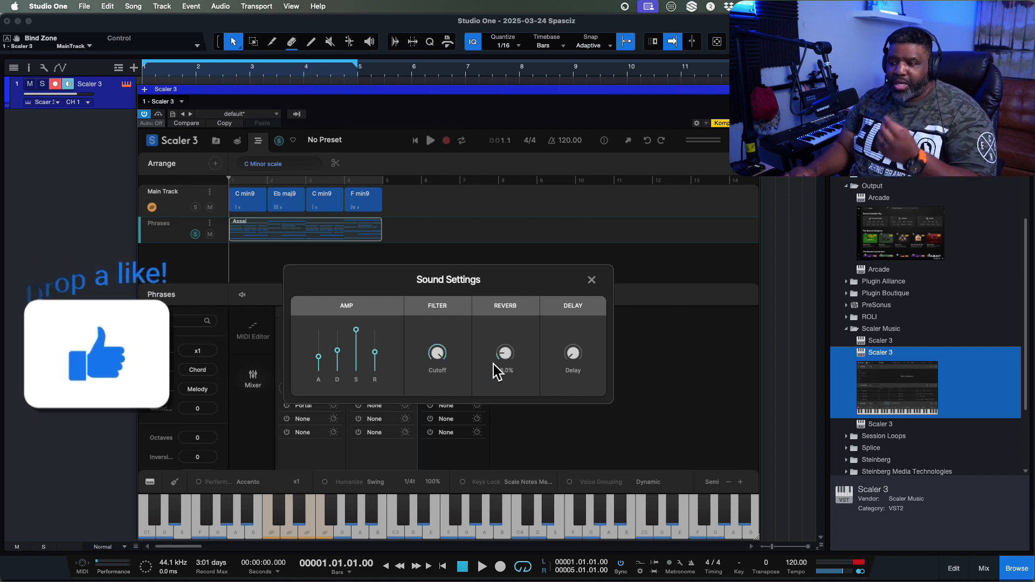
{"action": "left_click", "coordinate": [592, 279]}
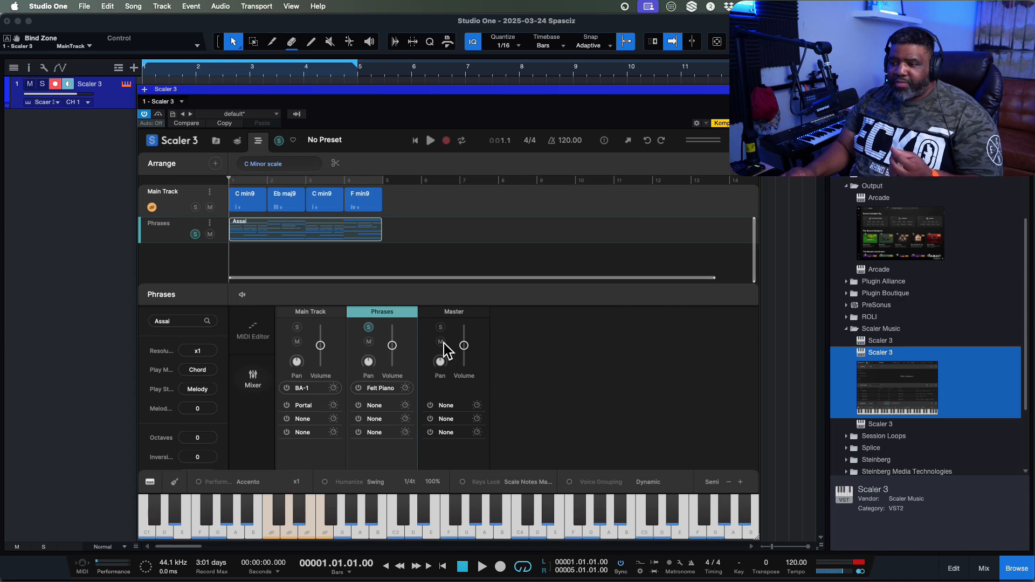
Replace the Phrases track's Felt Piano with the hosted instrument Output Arcade (VST3).
{"action": "left_click", "coordinate": [381, 388]}
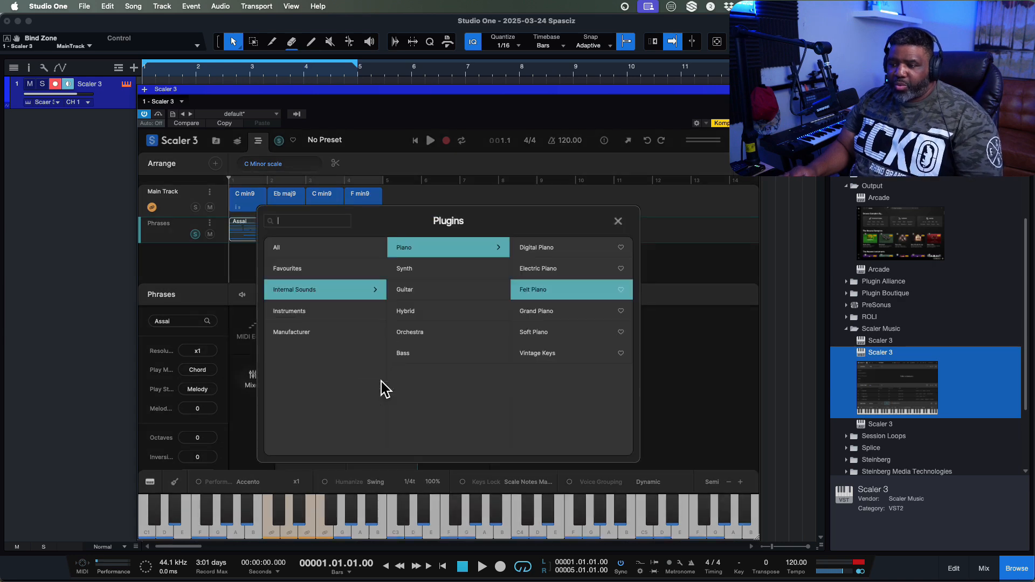
{"action": "left_click", "coordinate": [351, 315]}
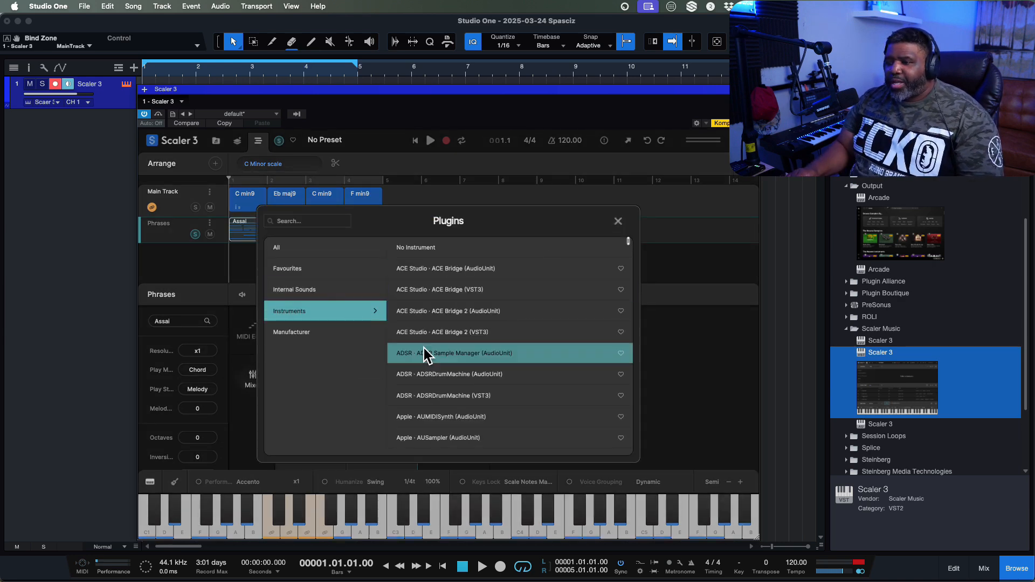
{"action": "scroll", "coordinate": [425, 349], "scroll_direction": "down", "scroll_amount": 10}
{"action": "scroll", "coordinate": [425, 348], "scroll_direction": "up", "scroll_amount": 2}
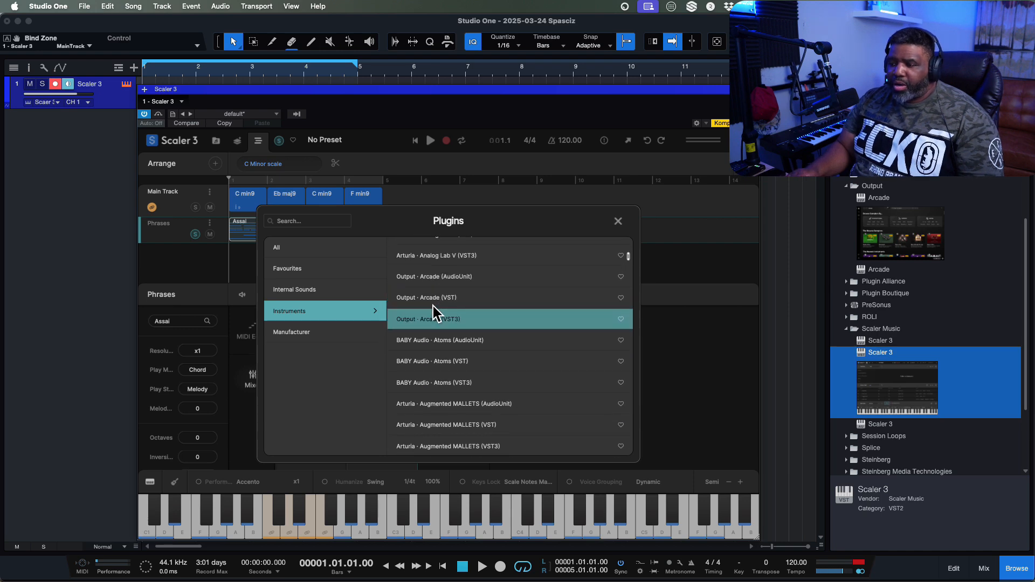
{"action": "left_click", "coordinate": [465, 317]}
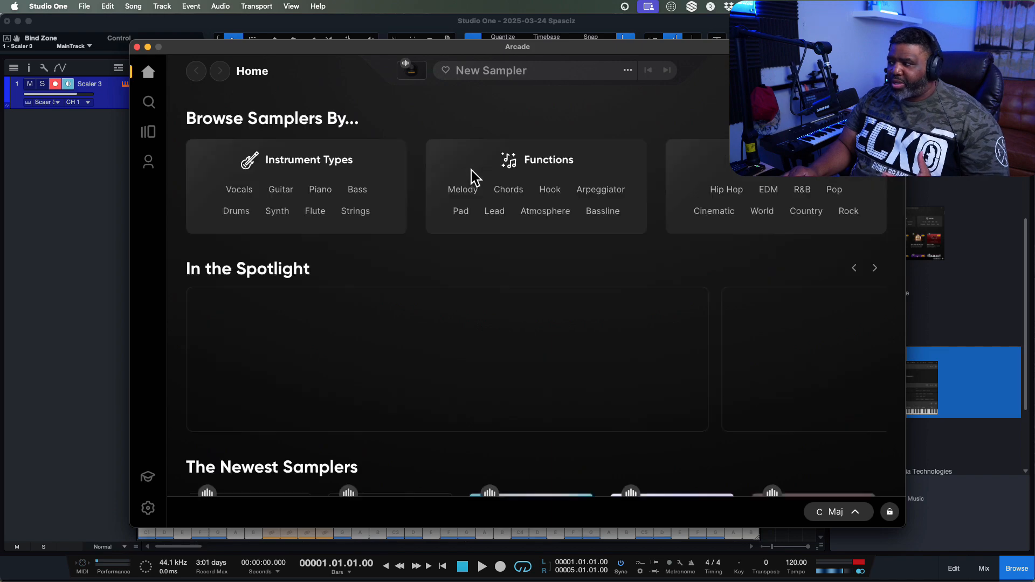
Load the Vinyl Piano instrument from the Studio Keys line in Arcade.
{"action": "left_click", "coordinate": [153, 132]}
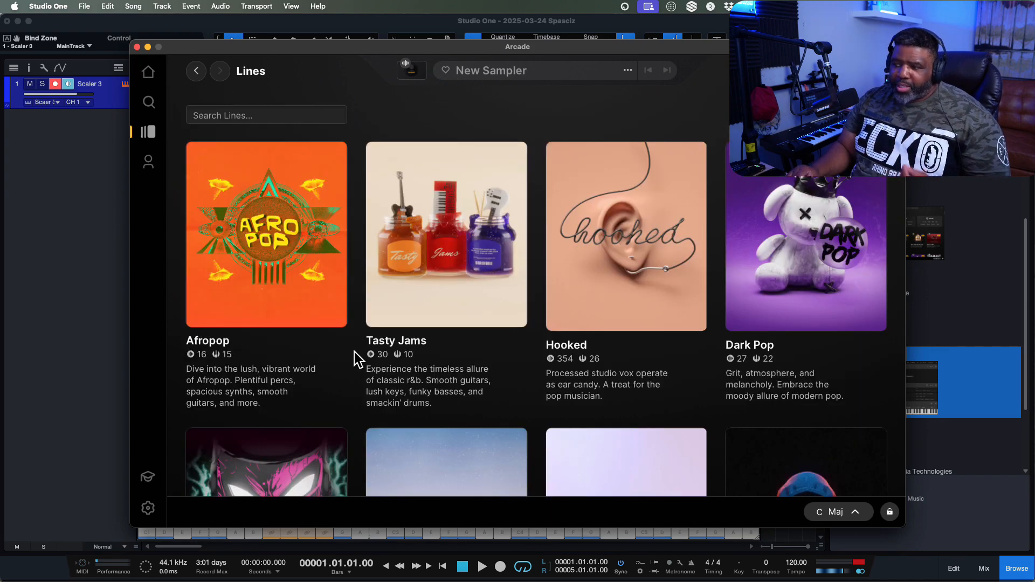
{"action": "scroll", "coordinate": [358, 358], "scroll_direction": "down", "scroll_amount": 8}
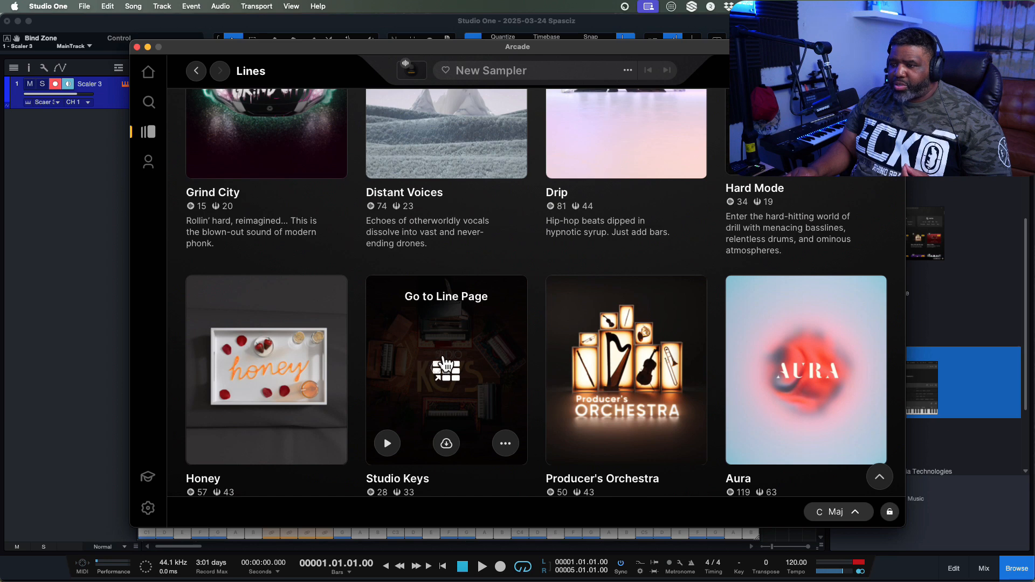
{"action": "left_click", "coordinate": [443, 365]}
{"action": "left_click", "coordinate": [366, 269]}
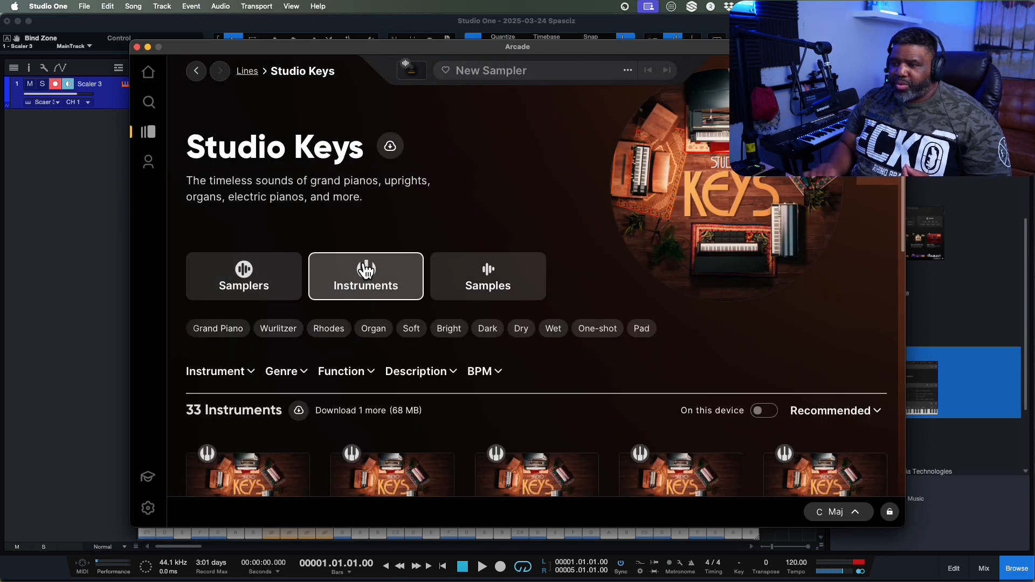
{"action": "scroll", "coordinate": [370, 422], "scroll_direction": "down", "scroll_amount": 3}
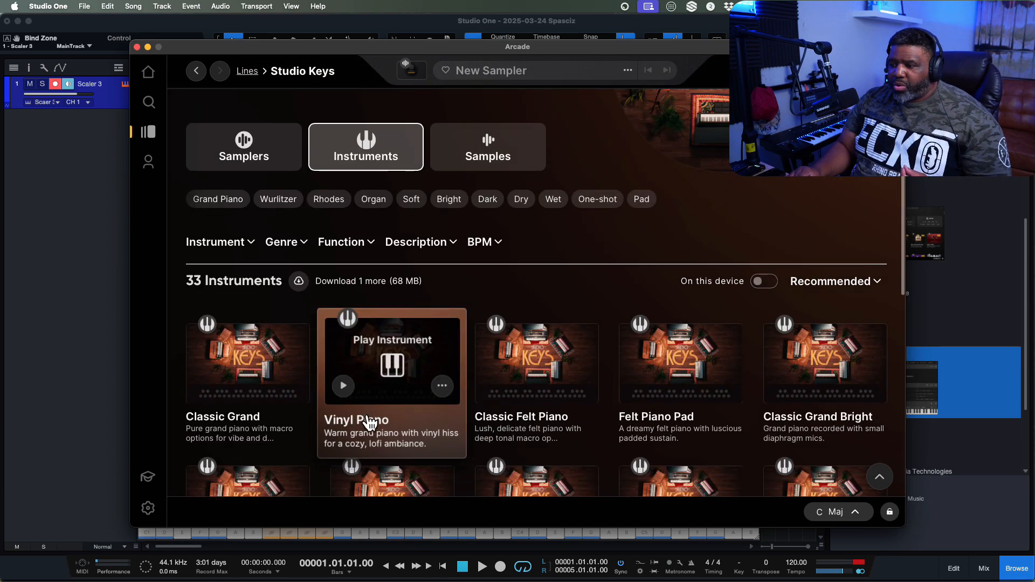
{"action": "scroll", "coordinate": [370, 422], "scroll_direction": "down", "scroll_amount": 1}
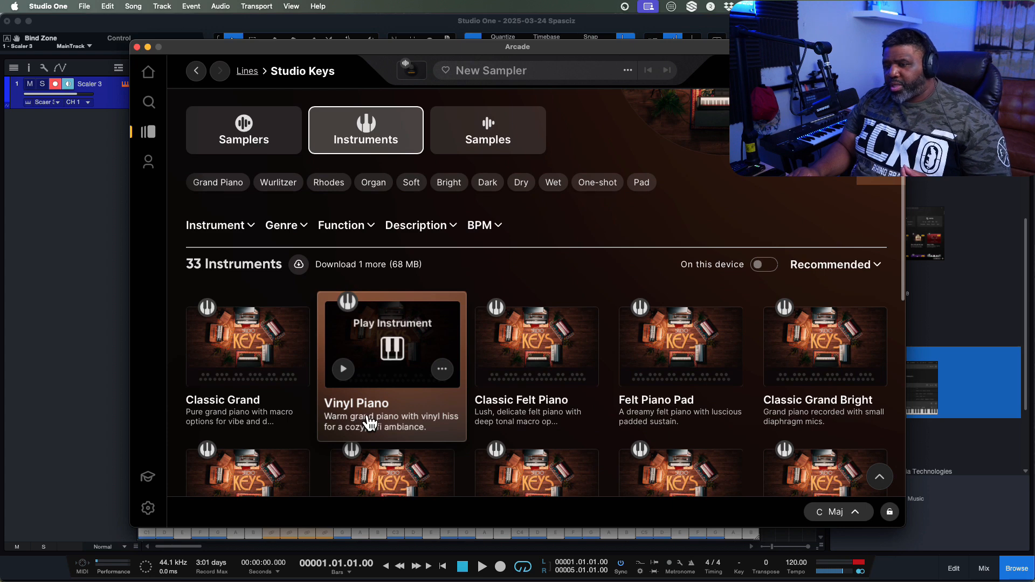
{"action": "left_click", "coordinate": [391, 349]}
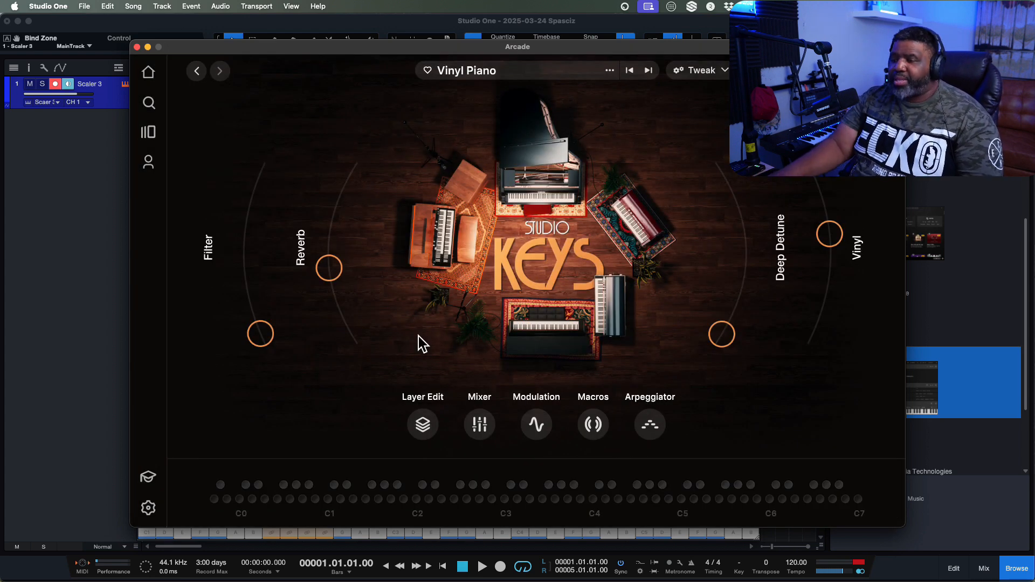
Raise Vinyl Piano's Filter, Reverb and Deep Detune and lower Vinyl during playback, and close the Arcade window.
{"action": "key", "text": "space"}
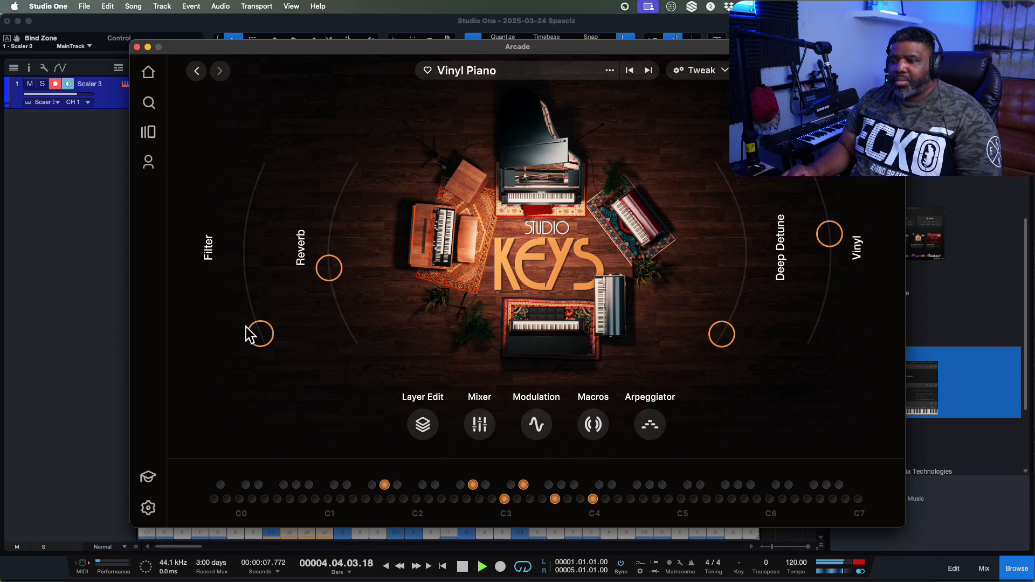
{"action": "left_click", "coordinate": [247, 254]}
{"action": "left_click_drag", "start_coordinate": [339, 273], "coordinate": [340, 236]}
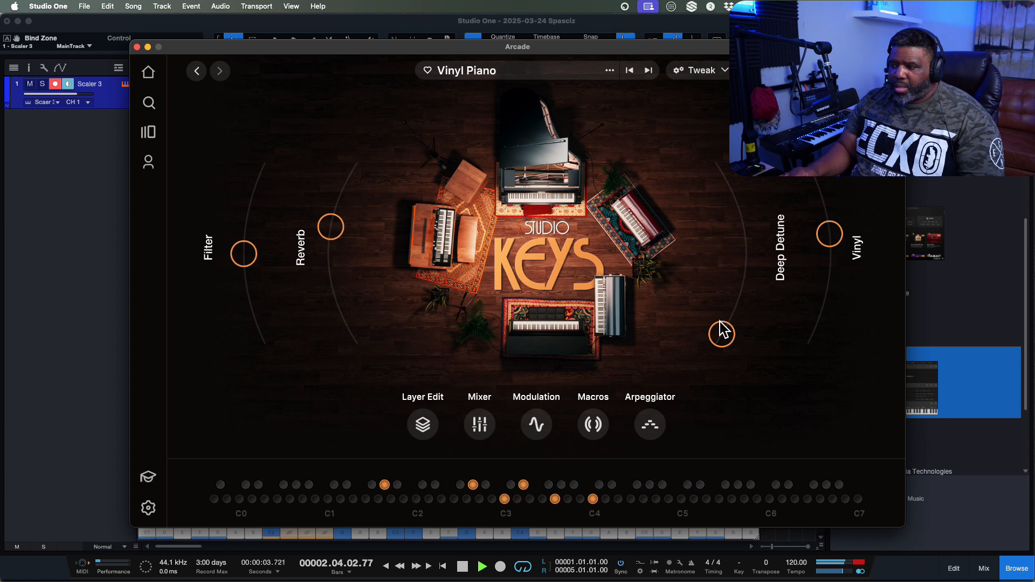
{"action": "key", "text": "space"}
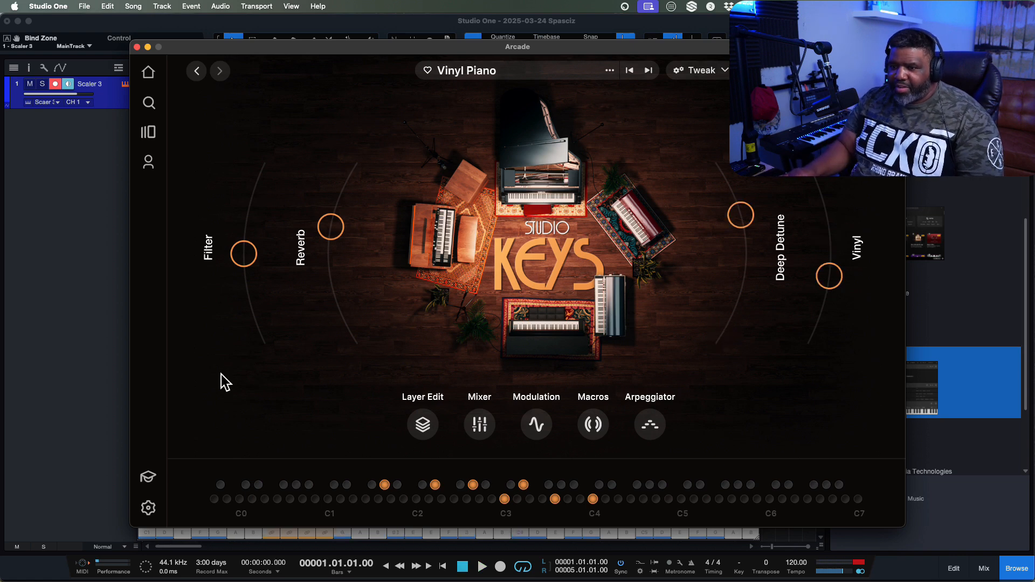
{"action": "left_click", "coordinate": [136, 47]}
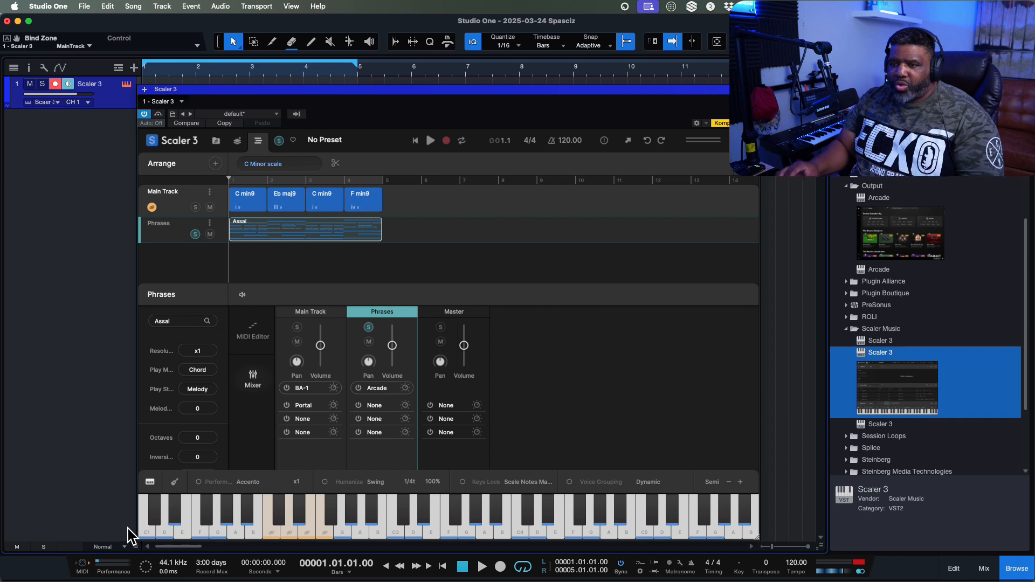
Unsolo the Phrases track and lower the Main Track's volume slightly, listening to both tracks together.
{"action": "left_click", "coordinate": [196, 233]}
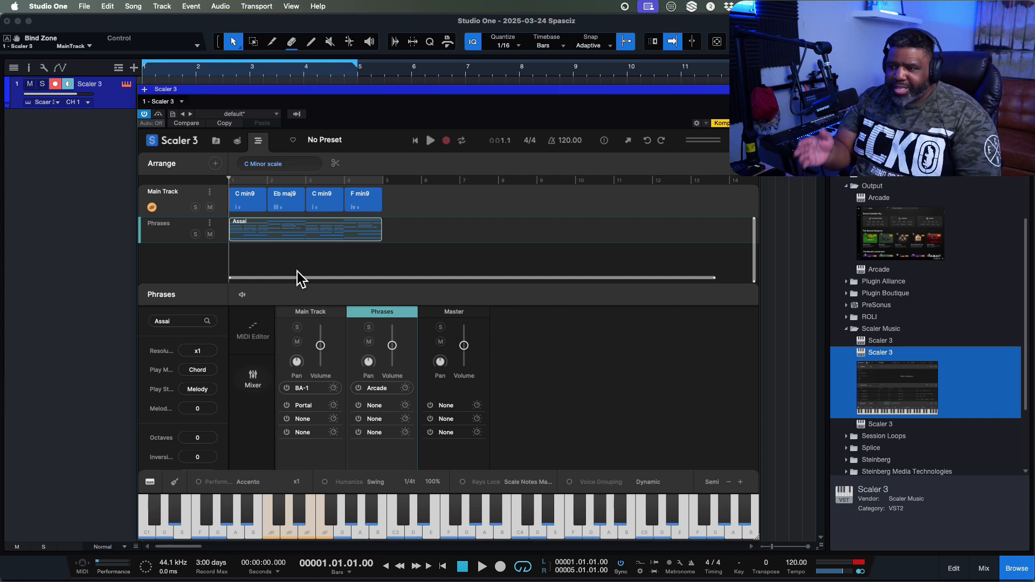
{"action": "key", "text": "space"}
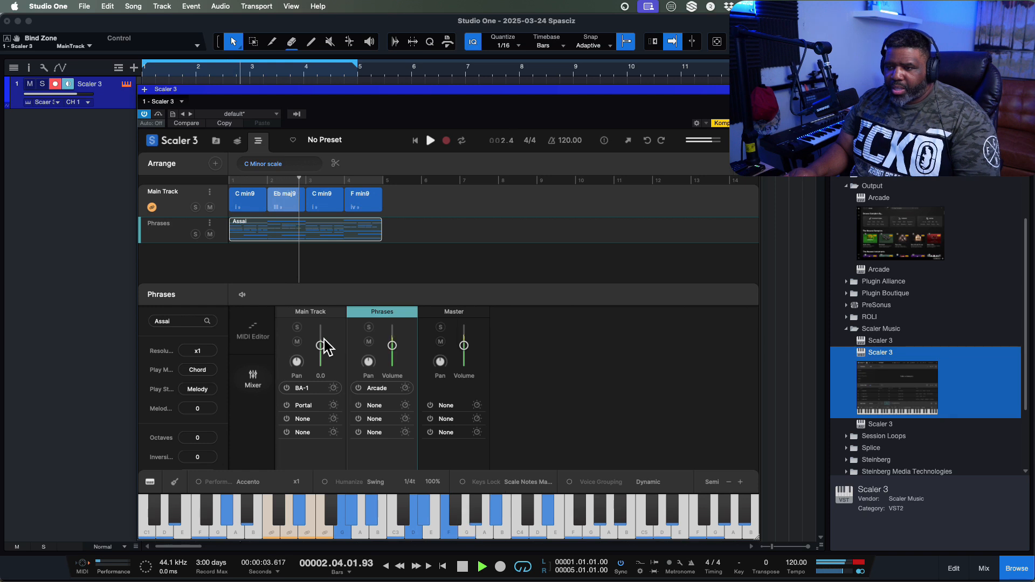
{"action": "key", "text": "space"}
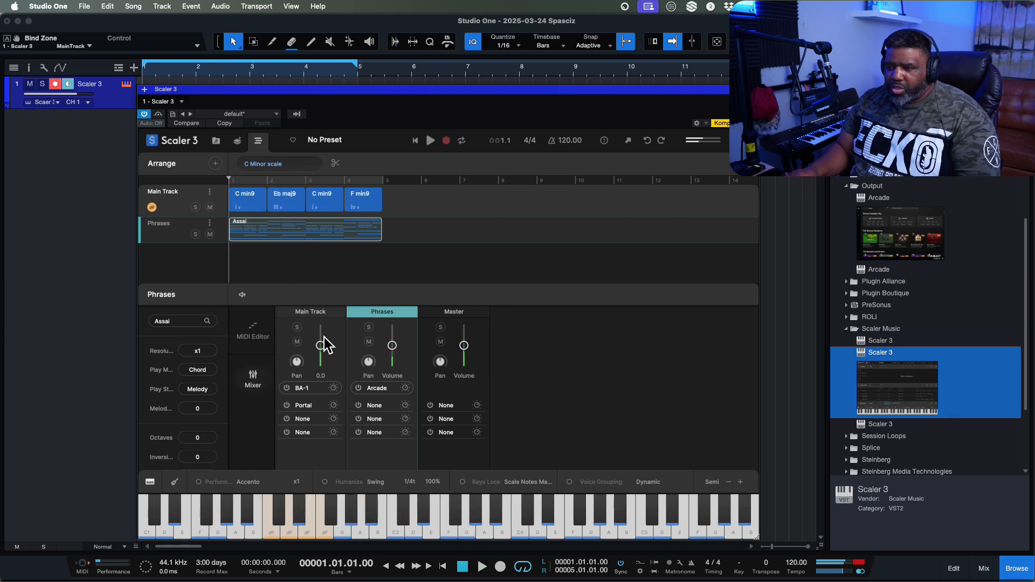
{"action": "left_click_drag", "start_coordinate": [325, 345], "coordinate": [326, 355]}
{"action": "key", "text": "space"}
{"action": "key", "text": "space"}
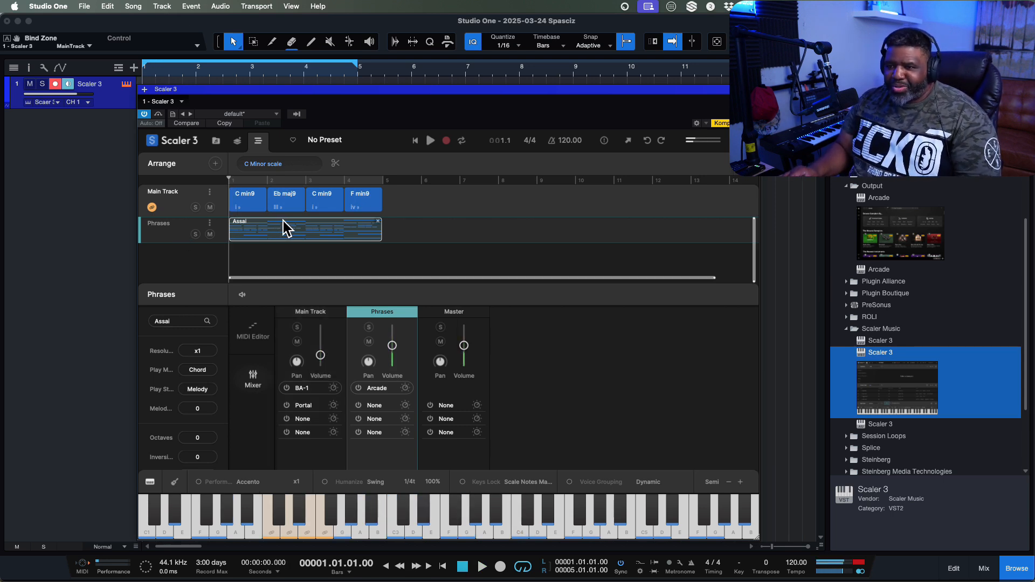
Show the Assai phrase in the MIDI Editor, lower its Density to -11, and play it back.
{"action": "left_click", "coordinate": [252, 319]}
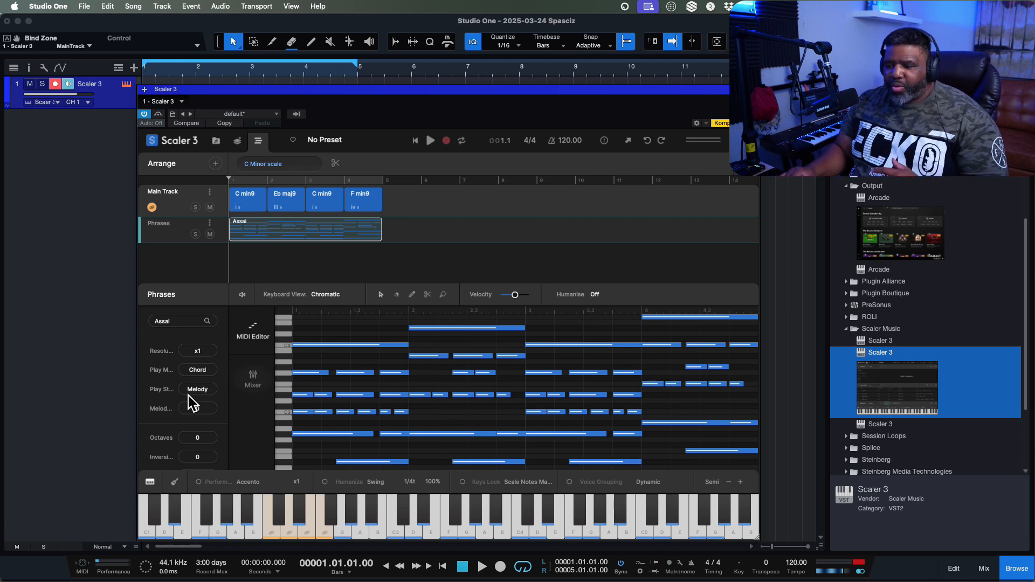
{"action": "scroll", "coordinate": [190, 398], "scroll_direction": "down", "scroll_amount": 2}
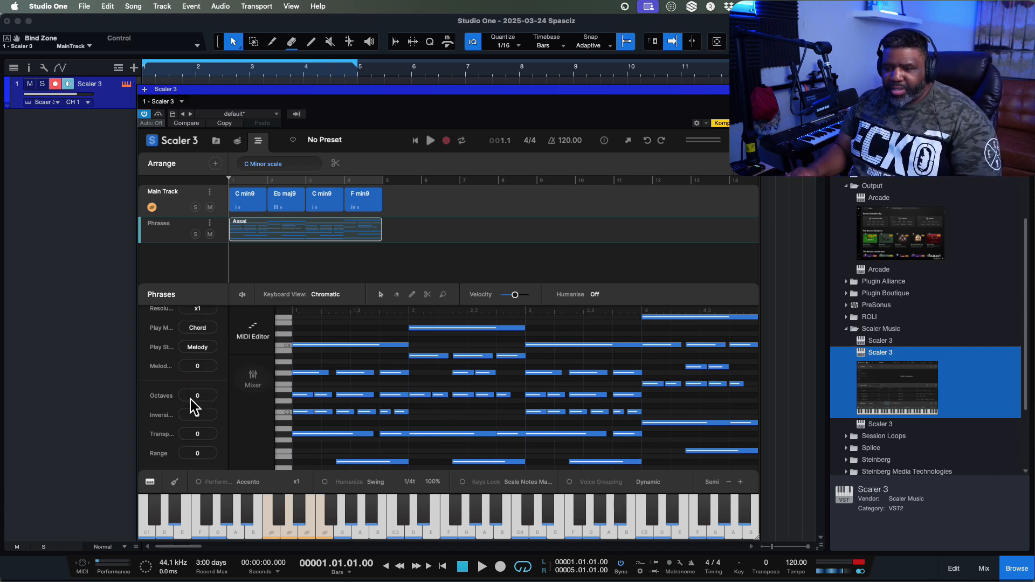
{"action": "scroll", "coordinate": [190, 398], "scroll_direction": "down", "scroll_amount": 3}
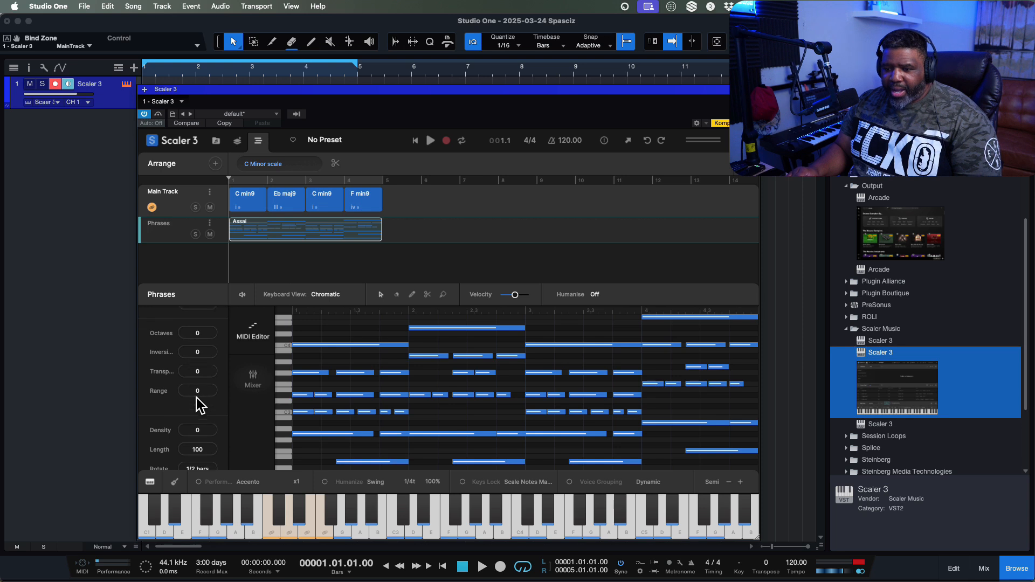
{"action": "scroll", "coordinate": [196, 397], "scroll_direction": "down", "scroll_amount": 1}
{"action": "left_click_drag", "start_coordinate": [197, 422], "coordinate": [211, 563]}
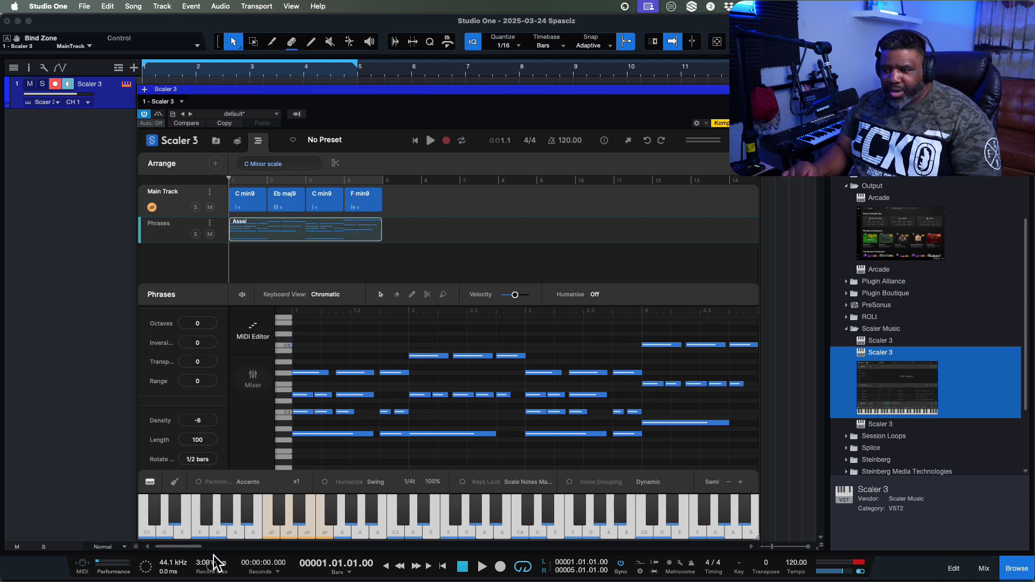
{"action": "left_click_drag", "start_coordinate": [203, 408], "coordinate": [215, 518]}
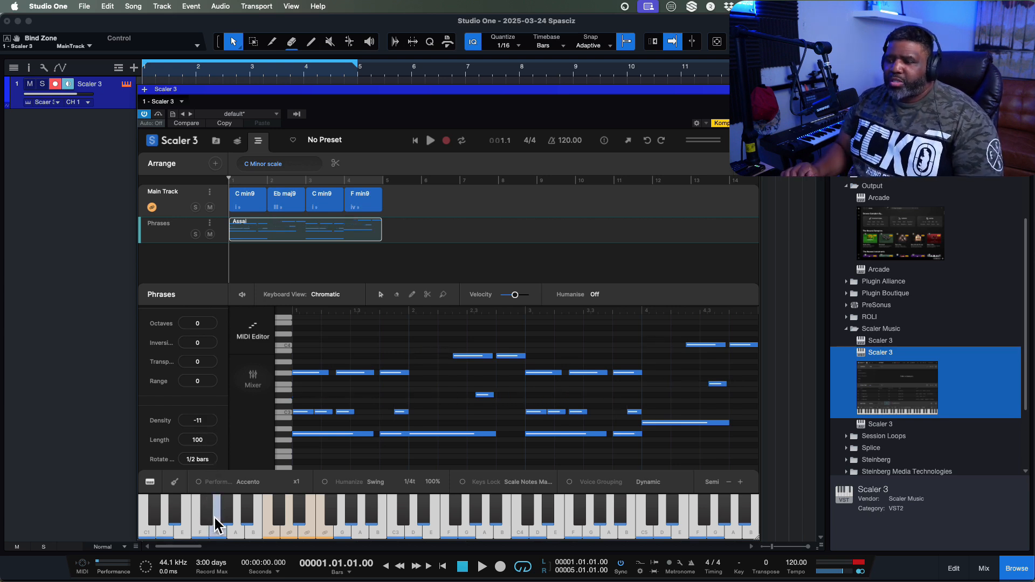
{"action": "key", "text": "space"}
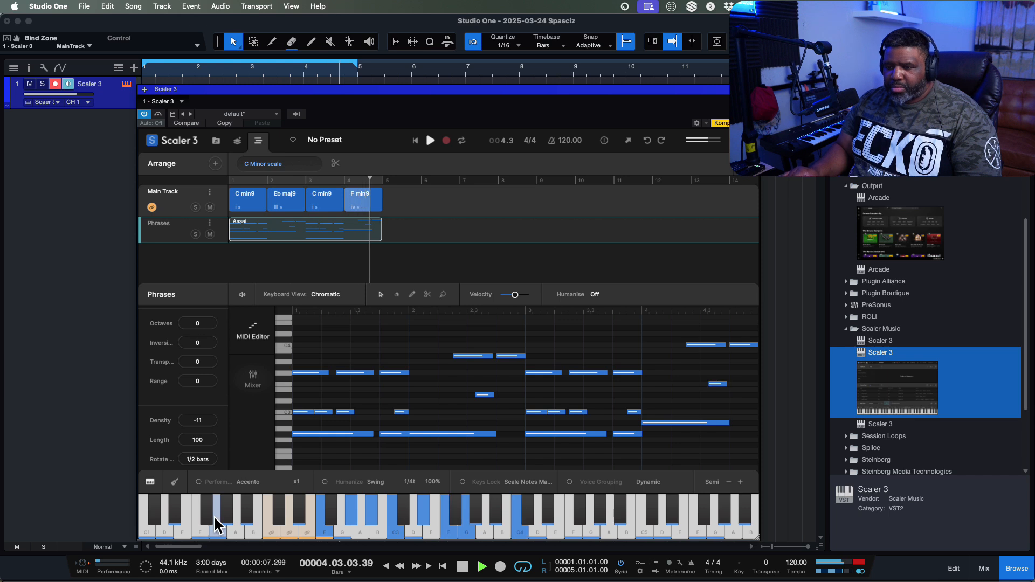
{"action": "key", "text": "space"}
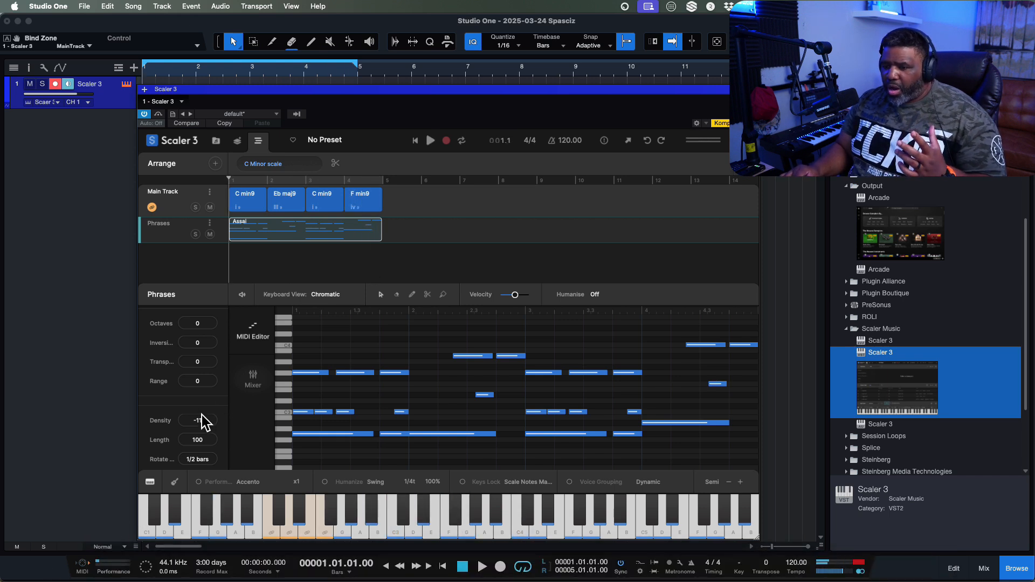
Raise the Assai phrase's Density to -8 and listen to the progression.
{"action": "left_click_drag", "start_coordinate": [202, 421], "coordinate": [212, 350]}
{"action": "key", "text": "space"}
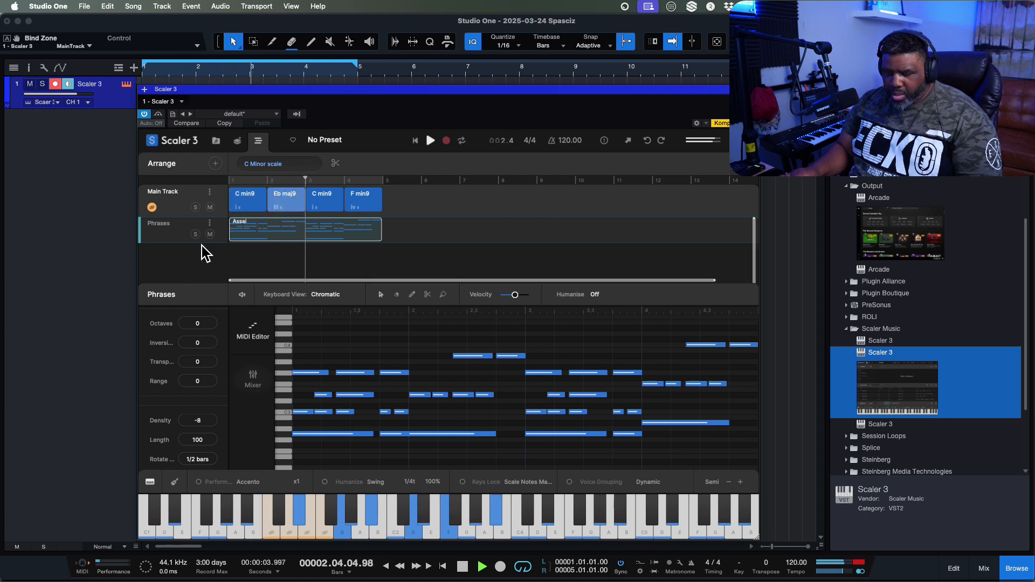
{"action": "key", "text": "space"}
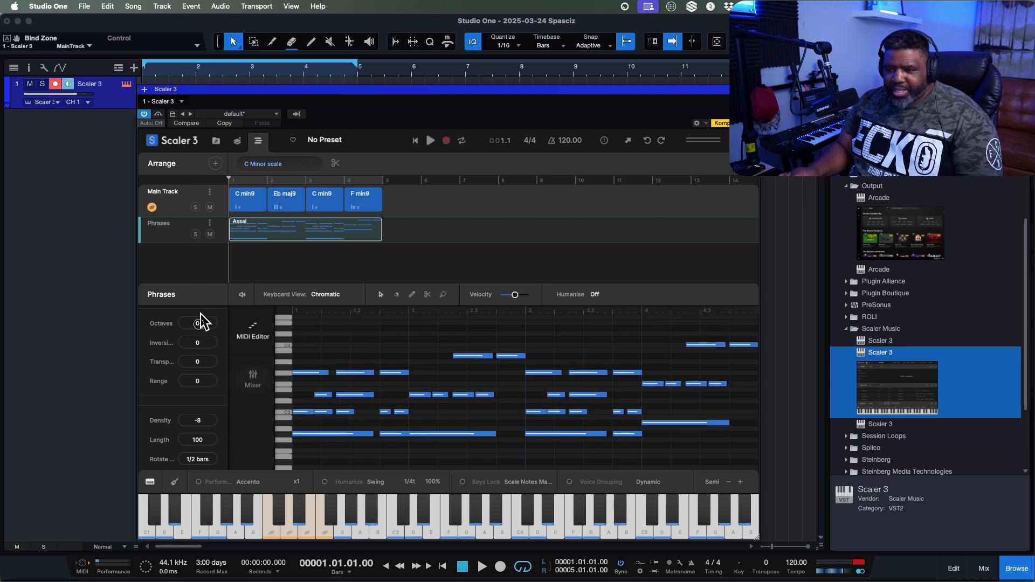
Set the Assai phrase's Range to 2 and its Density to -6 while listening to the loop.
{"action": "left_click_drag", "start_coordinate": [199, 361], "coordinate": [203, 322]}
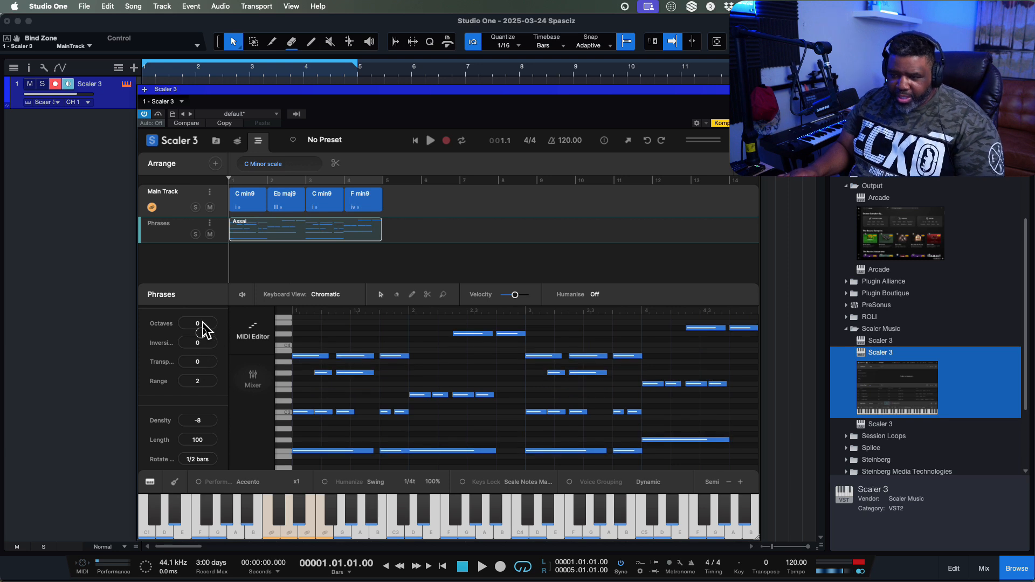
{"action": "key", "text": "space"}
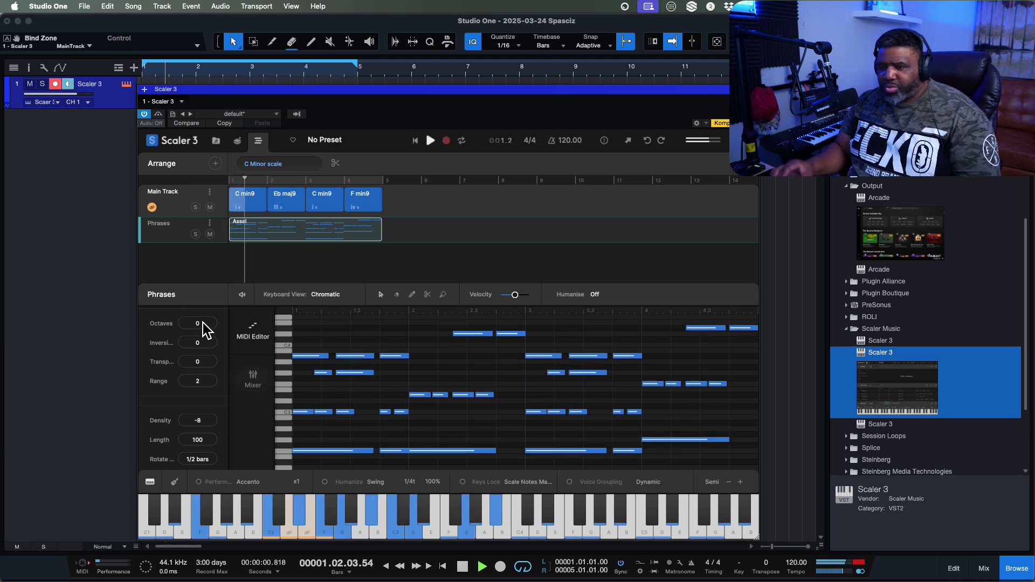
{"action": "left_click_drag", "start_coordinate": [200, 415], "coordinate": [202, 357]}
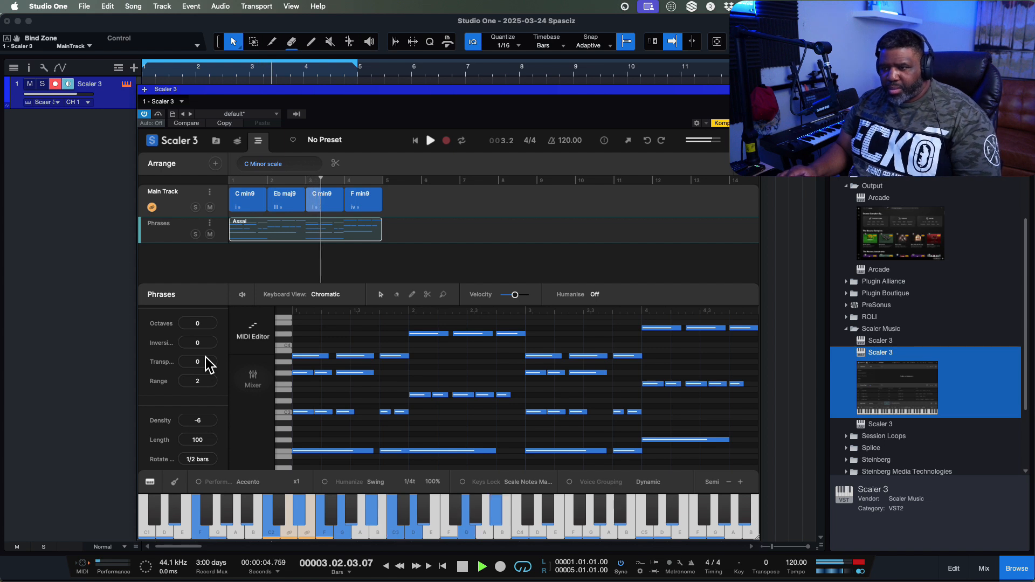
{"action": "key", "text": "space"}
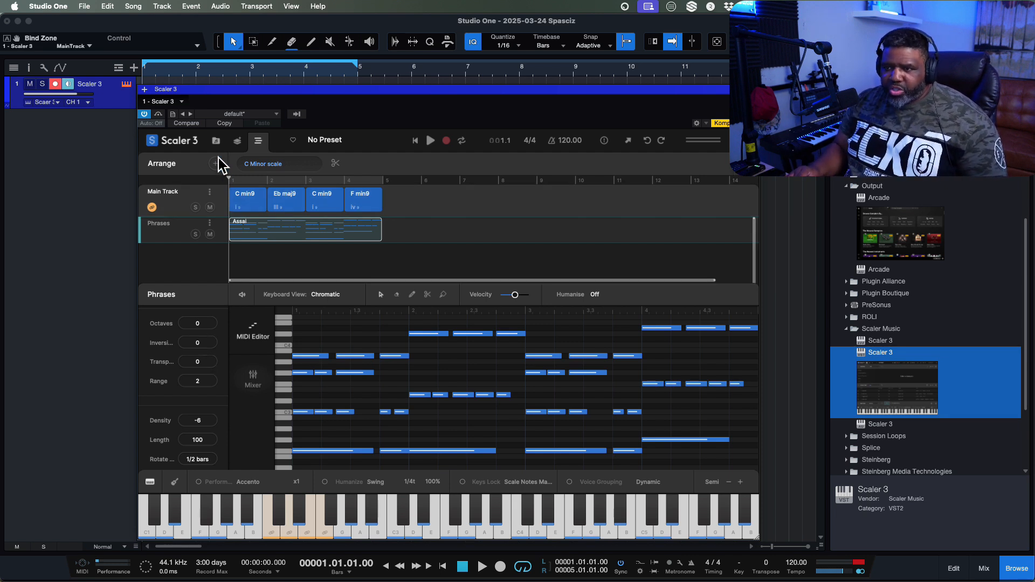
Return to the page with the chord sets, the current scale and the Main Track chords.
{"action": "left_click", "coordinate": [218, 136]}
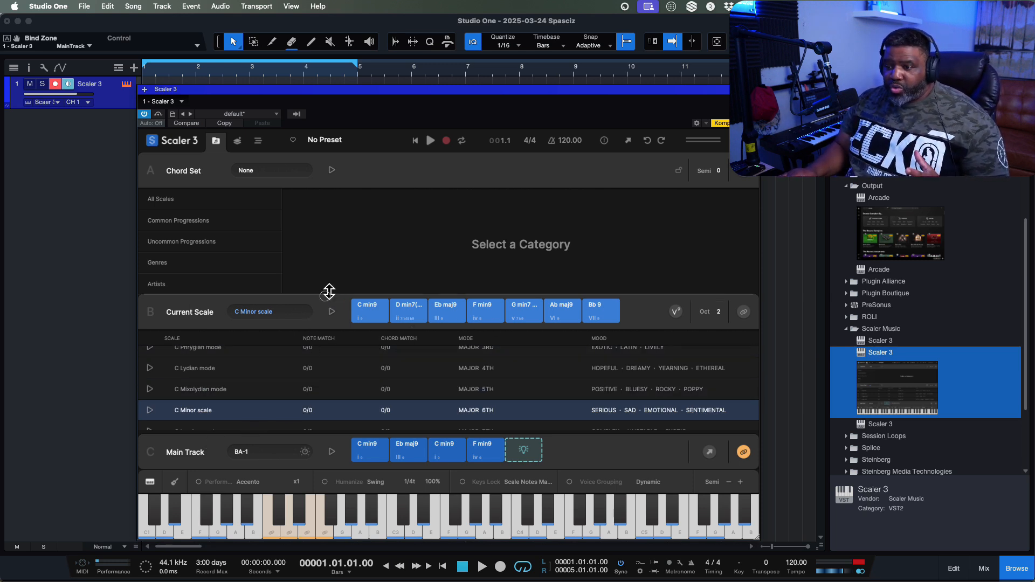
Load the Coloured 3 chord set of the I-IV-V-I (Blessed) common progression and audition it.
{"action": "left_click_drag", "start_coordinate": [328, 293], "coordinate": [363, 267]}
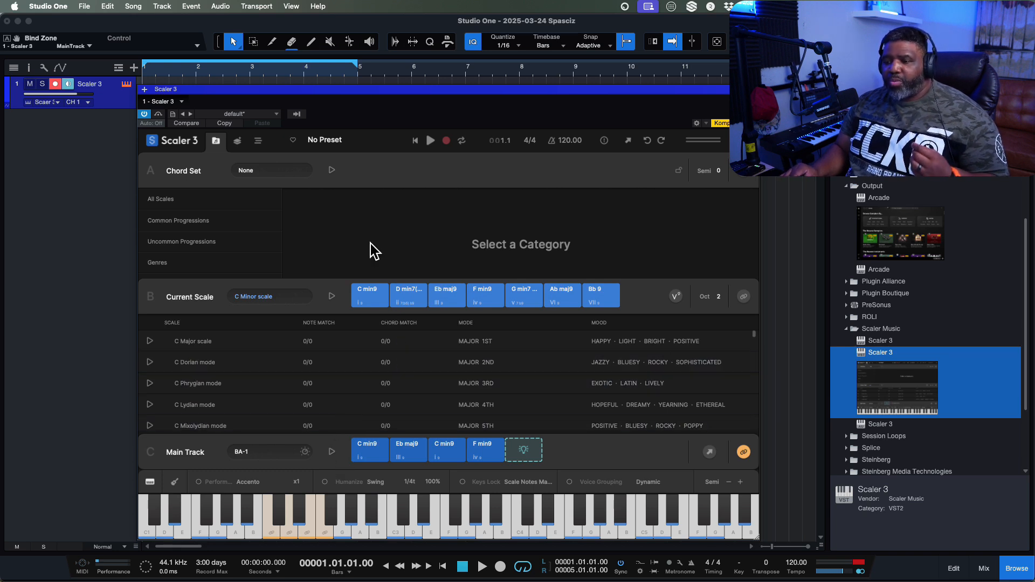
{"action": "left_click_drag", "start_coordinate": [339, 275], "coordinate": [335, 380]}
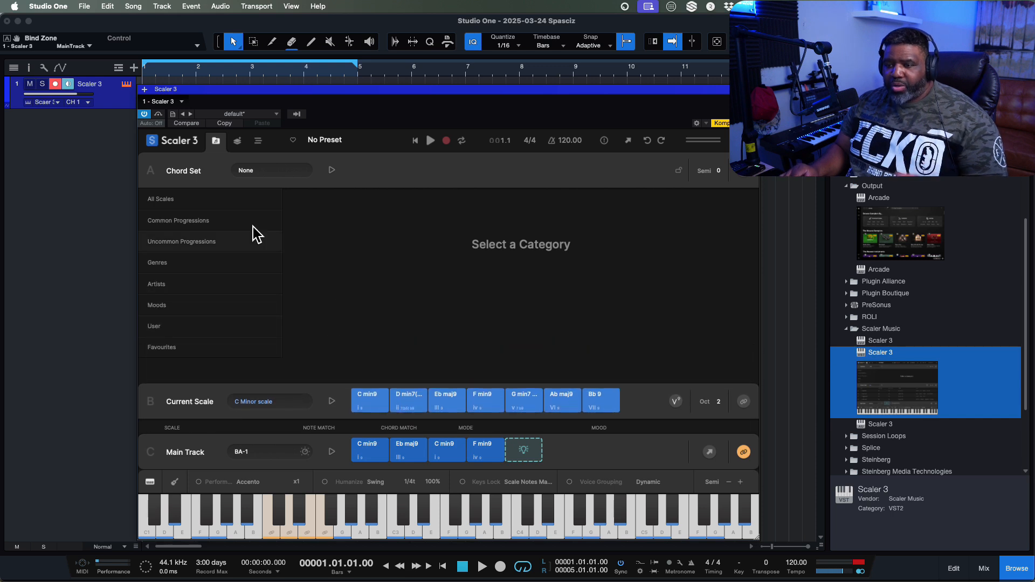
{"action": "left_click", "coordinate": [231, 218]}
{"action": "left_click", "coordinate": [315, 239]}
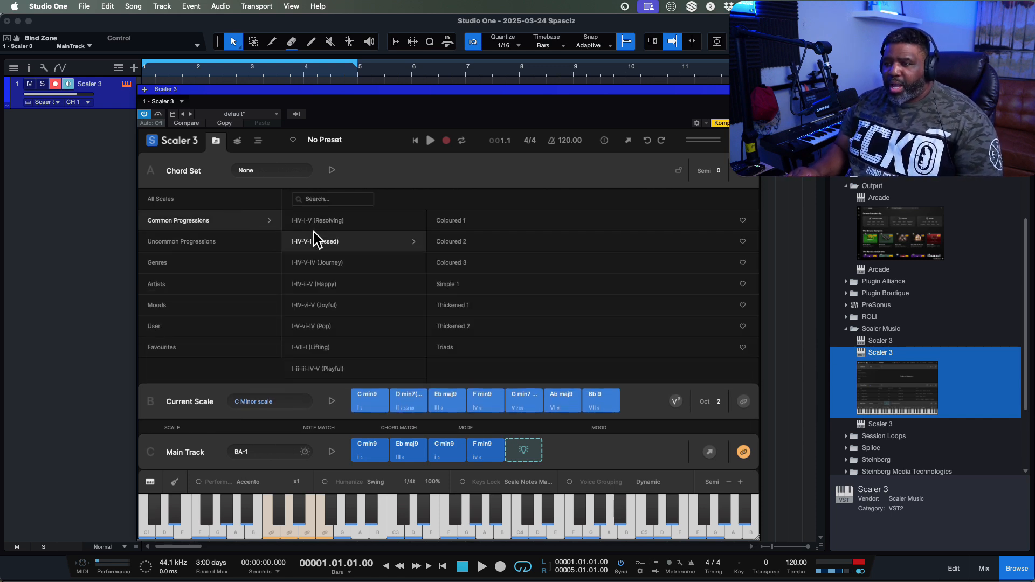
{"action": "left_click", "coordinate": [522, 263]}
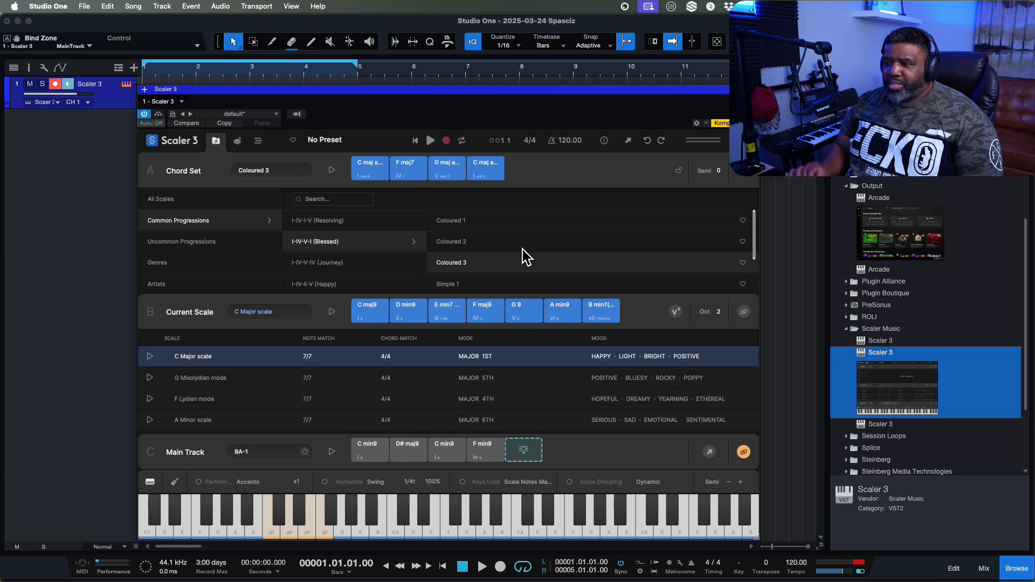
{"action": "left_click", "coordinate": [332, 169]}
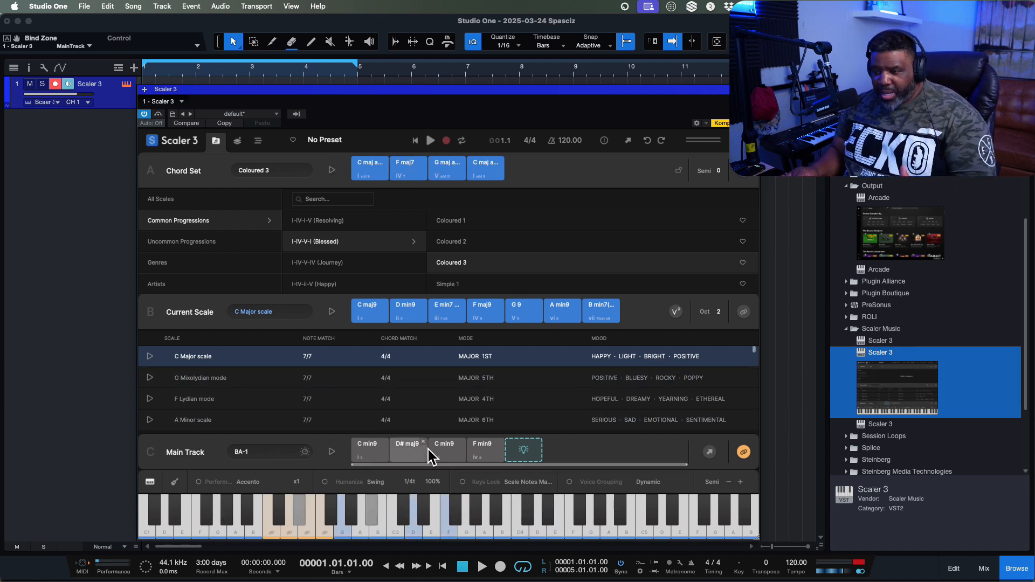
Audition the second C min9 chord of the Main Track, view the arrangement, and return to the chord sets.
{"action": "left_click", "coordinate": [449, 446]}
{"action": "left_click", "coordinate": [260, 138]}
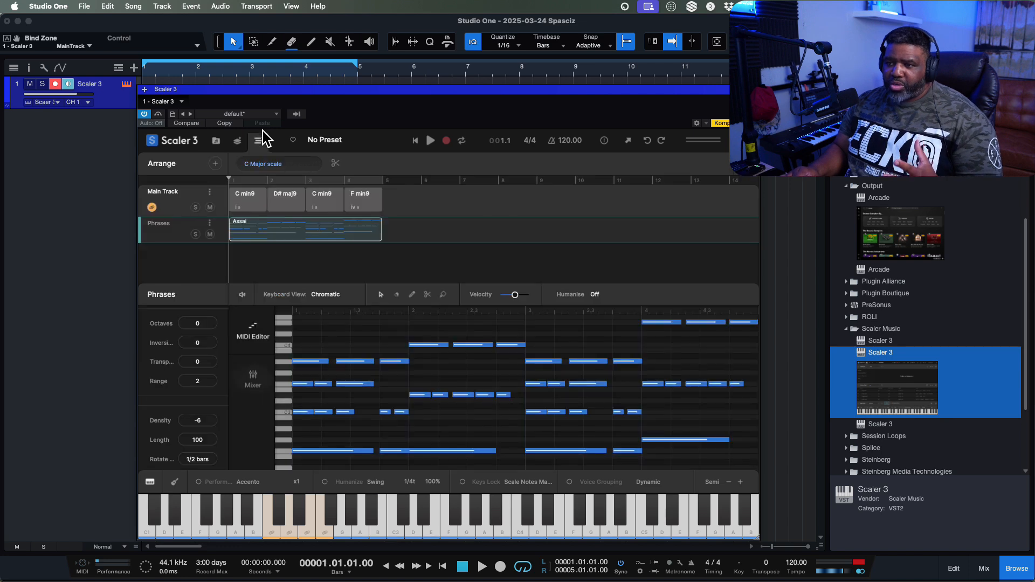
{"action": "left_click", "coordinate": [218, 129]}
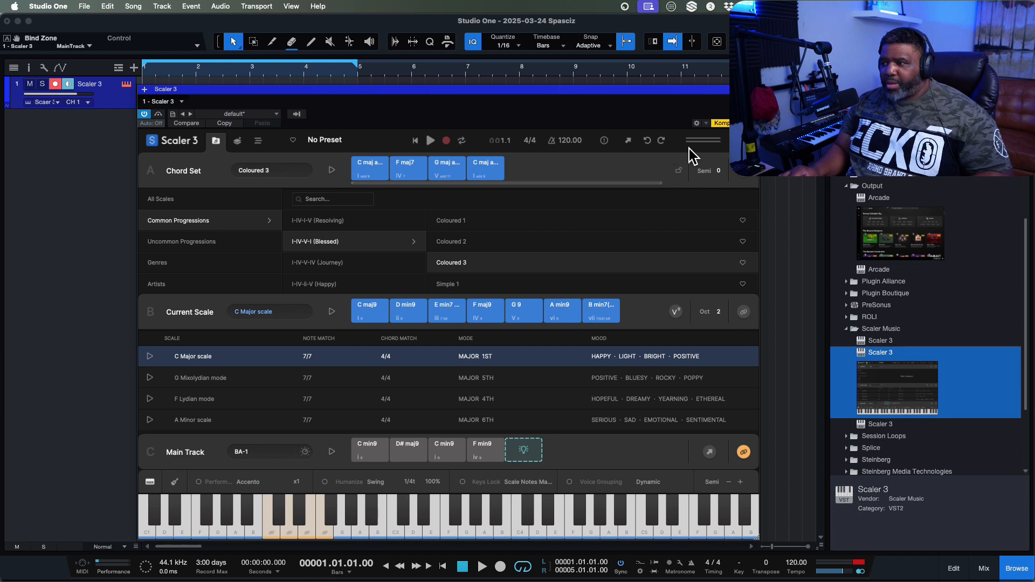
{"action": "left_click", "coordinate": [743, 173]}
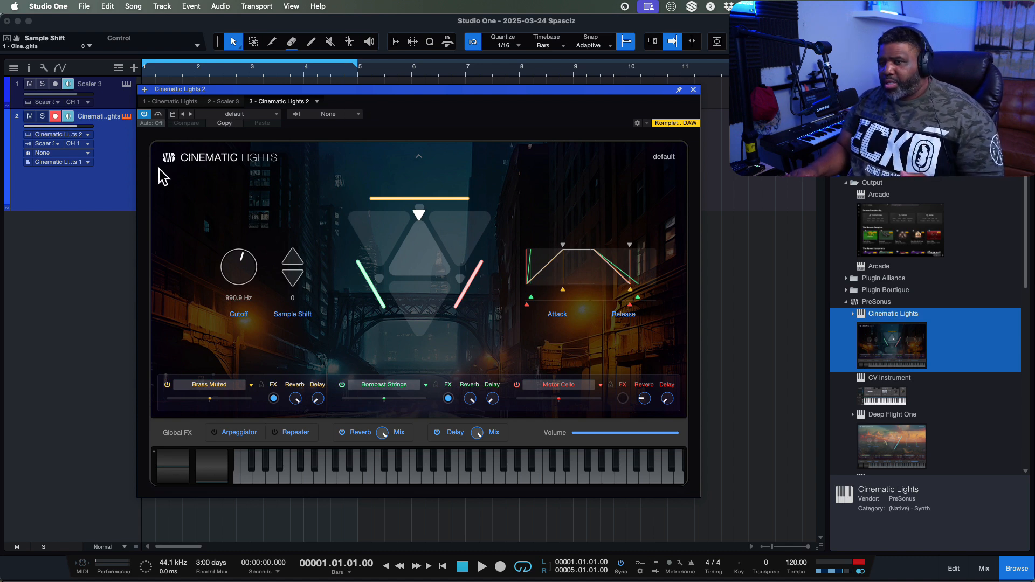
Show the Scaler 3 instance of the first track and browse the mood categories of its chord sets.
{"action": "left_click", "coordinate": [128, 76]}
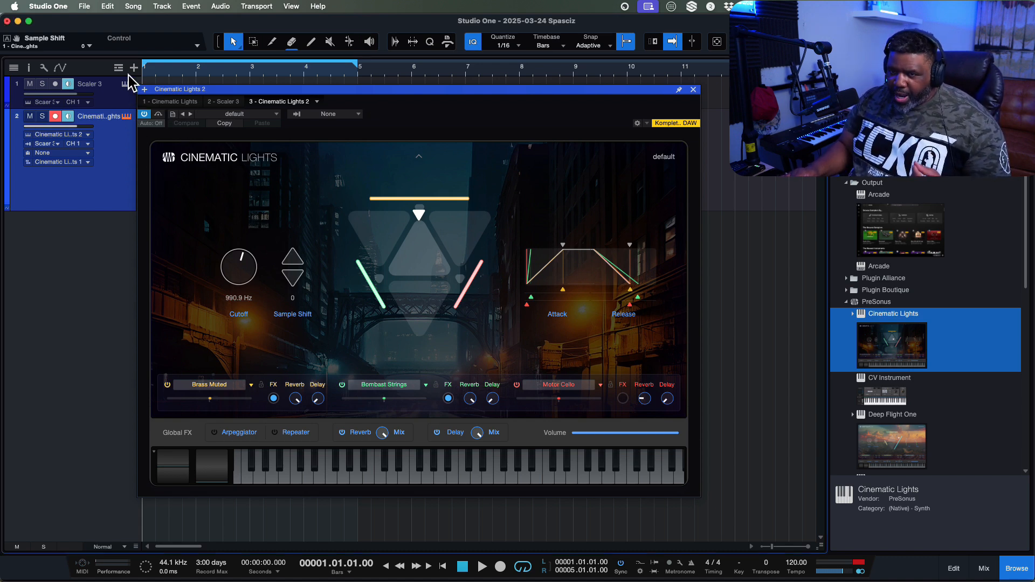
{"action": "left_click", "coordinate": [127, 82]}
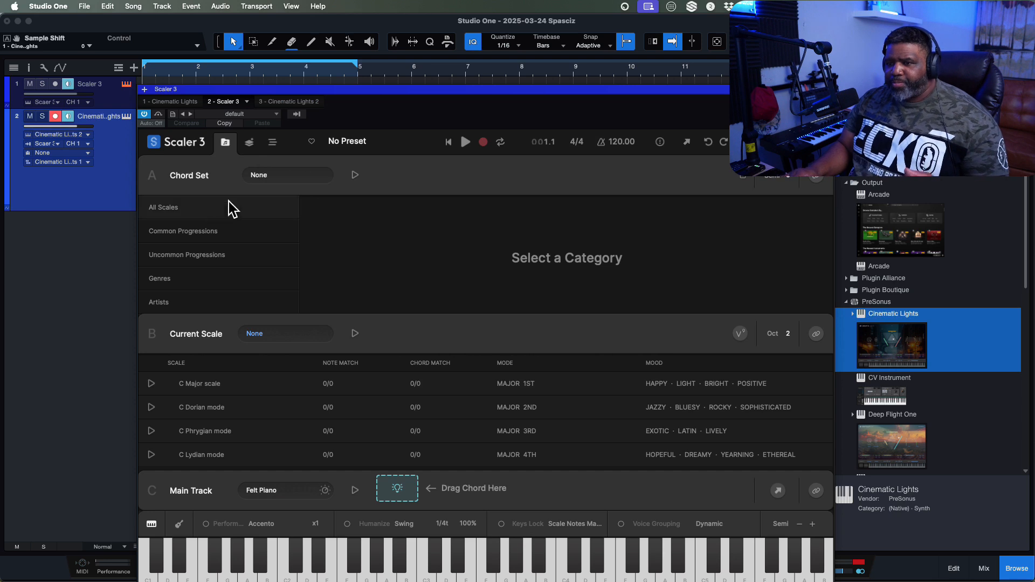
{"action": "scroll", "coordinate": [212, 243], "scroll_direction": "down", "scroll_amount": 3}
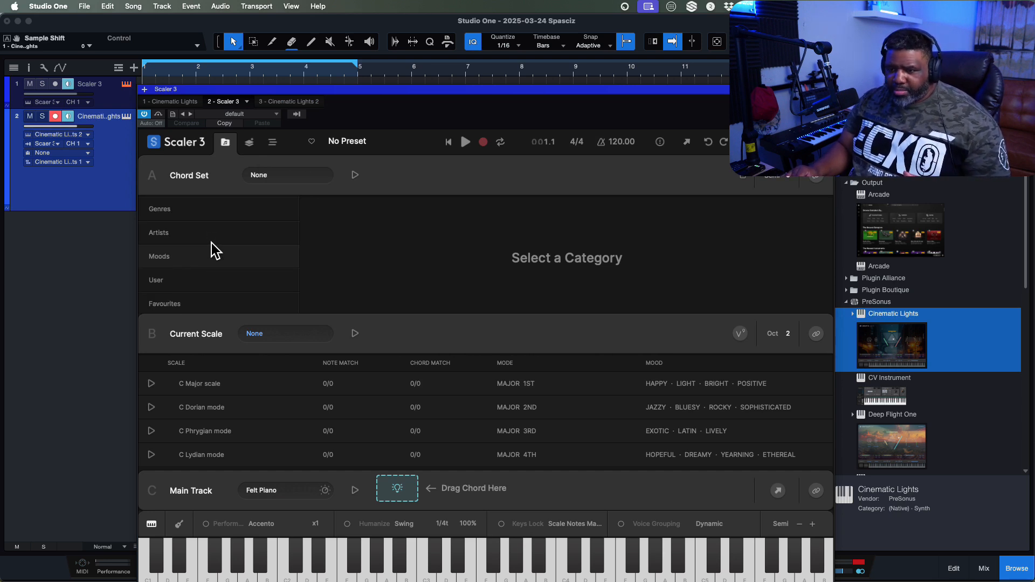
{"action": "left_click", "coordinate": [211, 248]}
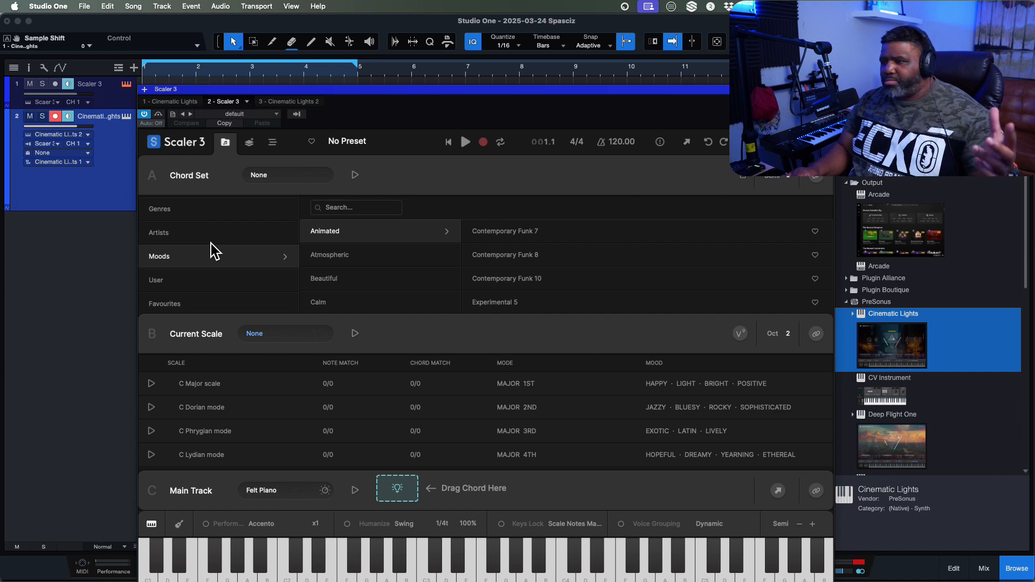
{"action": "scroll", "coordinate": [411, 262], "scroll_direction": "down", "scroll_amount": 3}
{"action": "scroll", "coordinate": [411, 263], "scroll_direction": "down", "scroll_amount": 4}
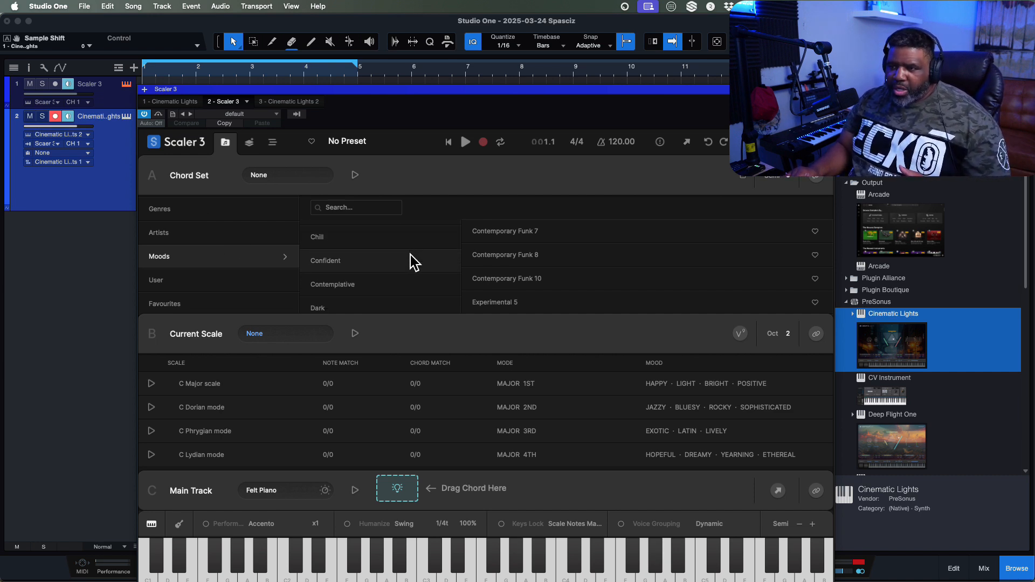
{"action": "scroll", "coordinate": [413, 263], "scroll_direction": "down", "scroll_amount": 5}
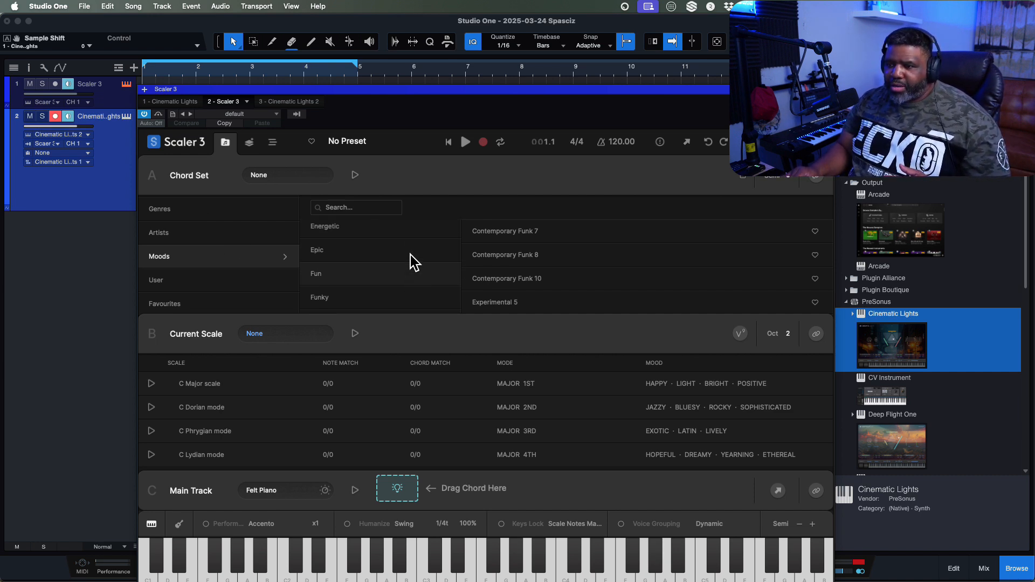
{"action": "scroll", "coordinate": [413, 263], "scroll_direction": "down", "scroll_amount": 5}
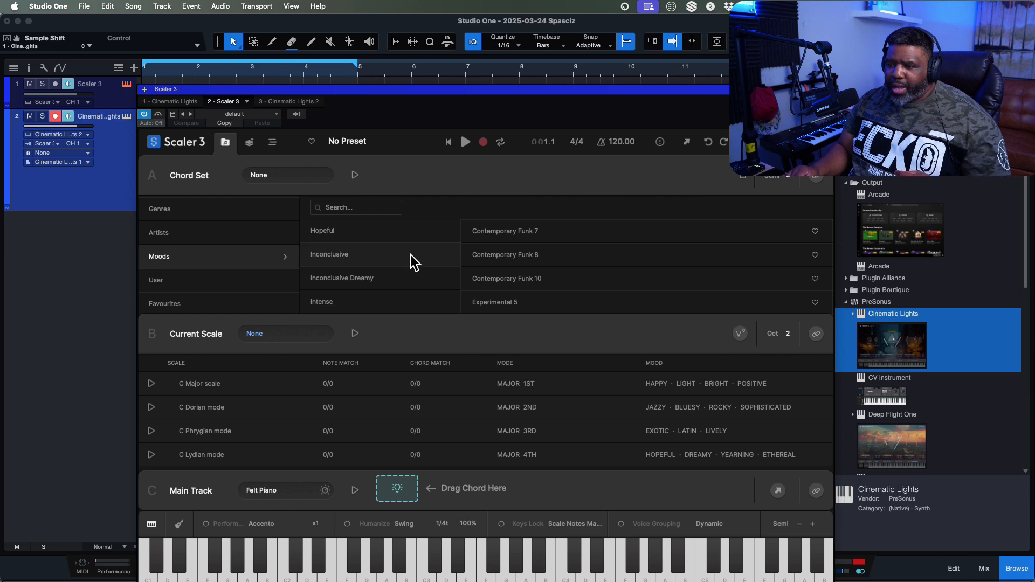
{"action": "scroll", "coordinate": [414, 262], "scroll_direction": "down", "scroll_amount": 3}
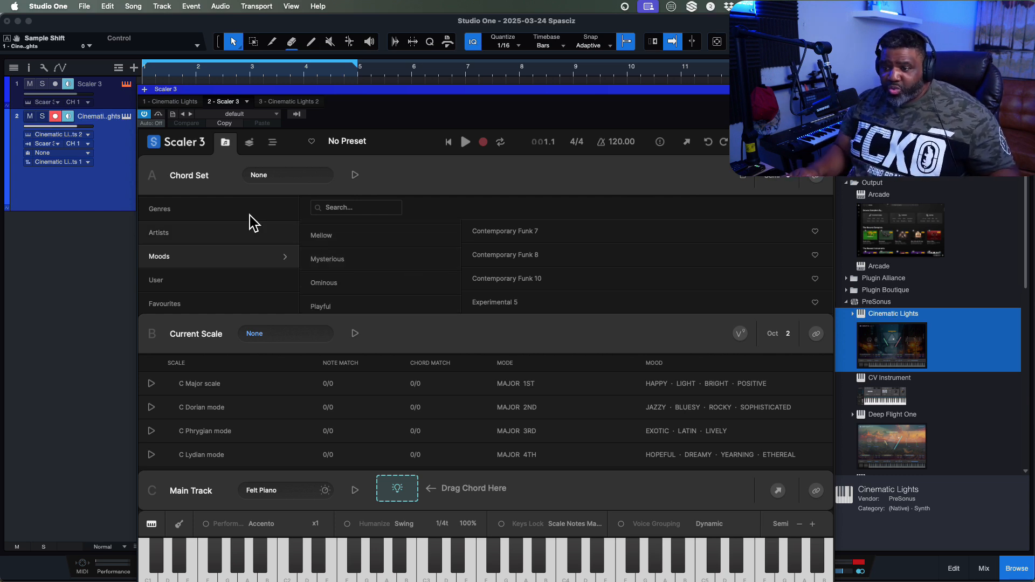
Load the Epic chord set from the Cinematic genre and audition it.
{"action": "left_click", "coordinate": [199, 208]}
{"action": "scroll", "coordinate": [328, 268], "scroll_direction": "down", "scroll_amount": 5}
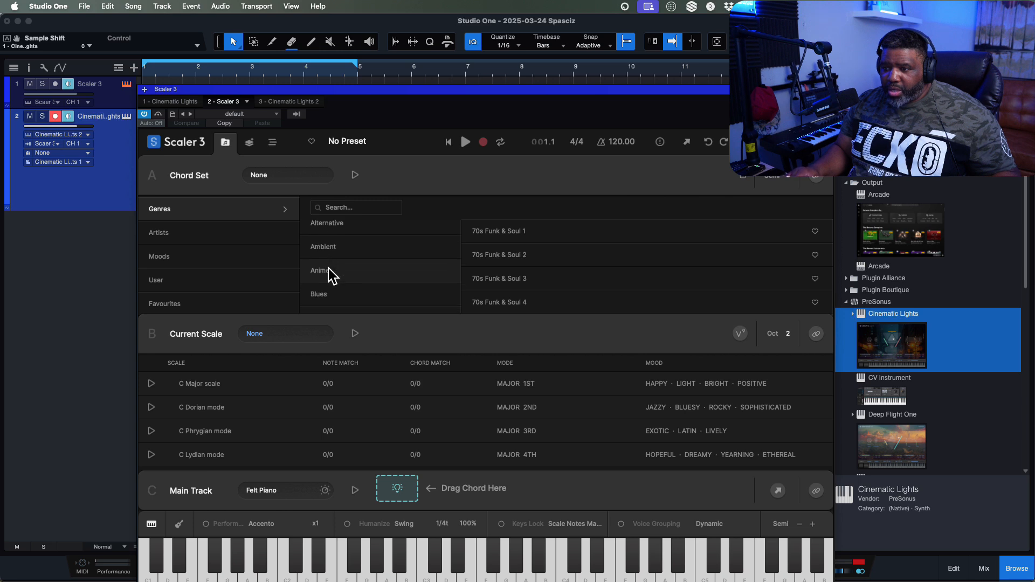
{"action": "scroll", "coordinate": [328, 267], "scroll_direction": "up", "scroll_amount": 1}
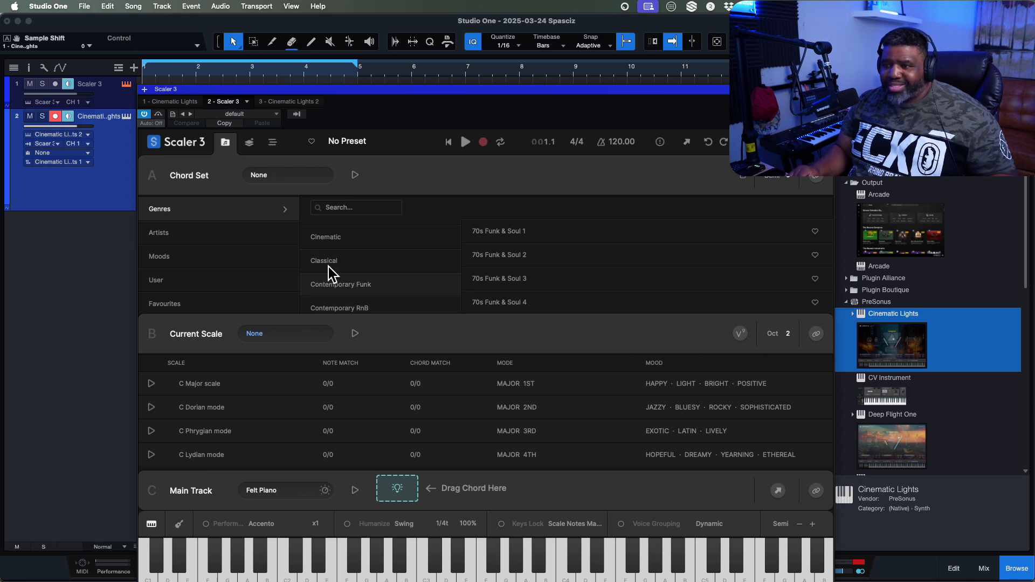
{"action": "left_click", "coordinate": [351, 232]}
{"action": "left_click", "coordinate": [580, 255]}
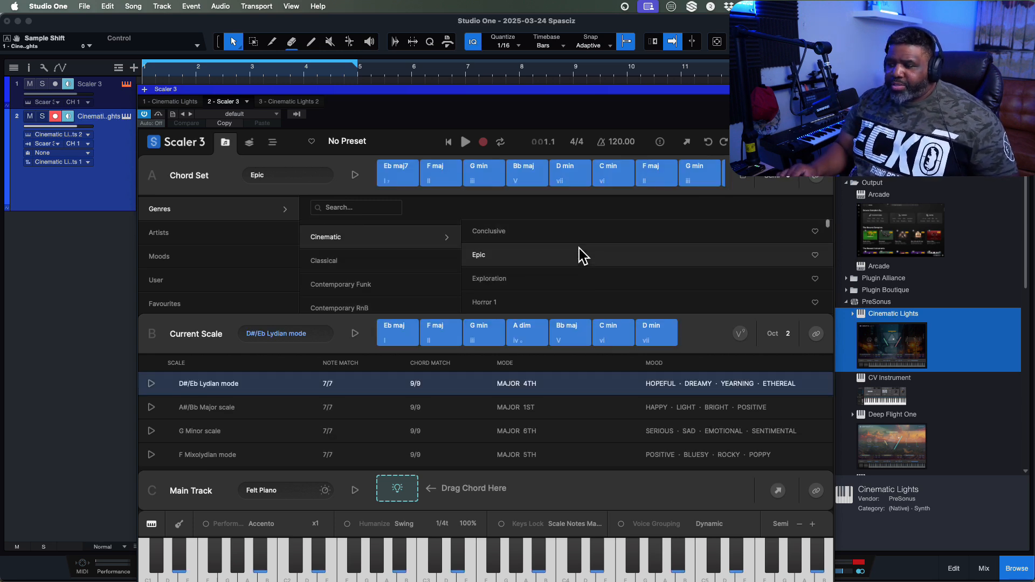
{"action": "left_click", "coordinate": [355, 172]}
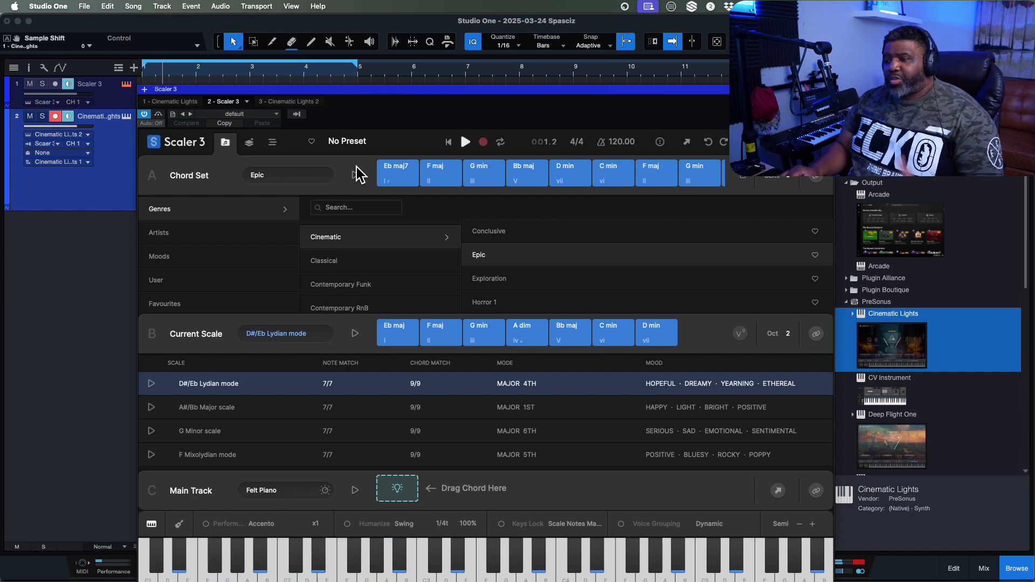
Show the Cinematic Lights instrument of the second track during playback, and stop the transport.
{"action": "left_click", "coordinate": [127, 114]}
{"action": "left_click", "coordinate": [129, 114]}
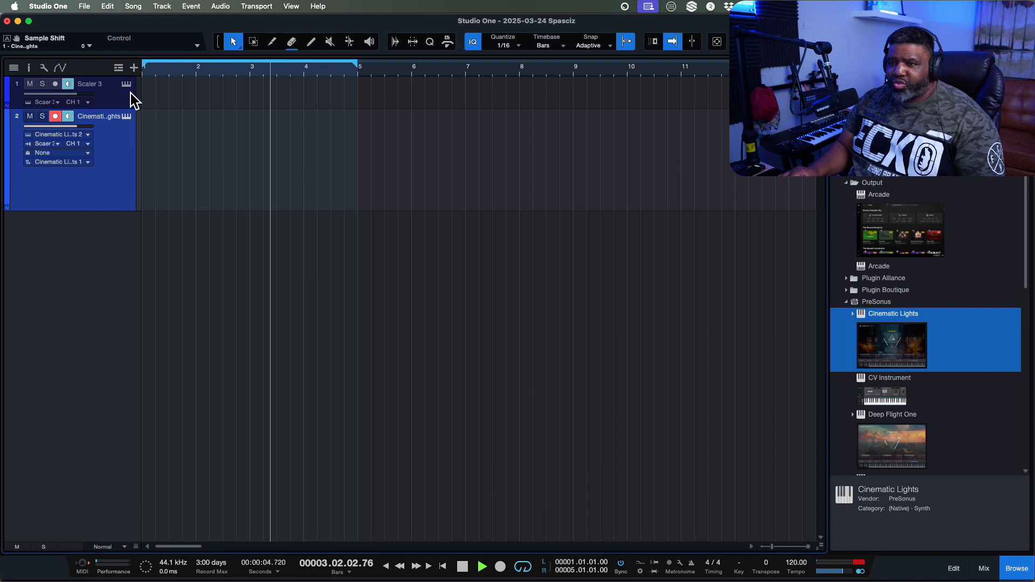
{"action": "left_click", "coordinate": [126, 115]}
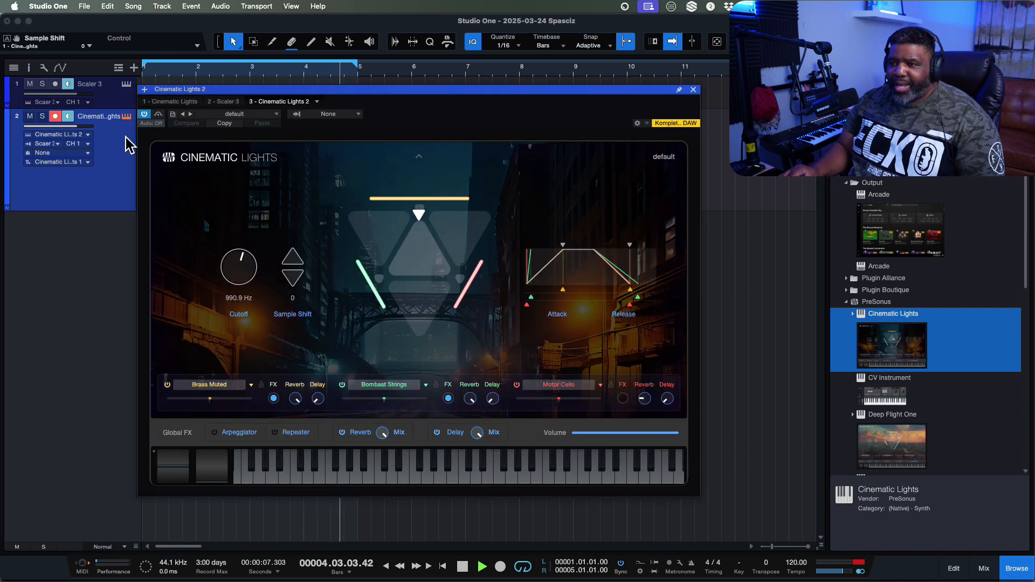
{"action": "key", "text": "space"}
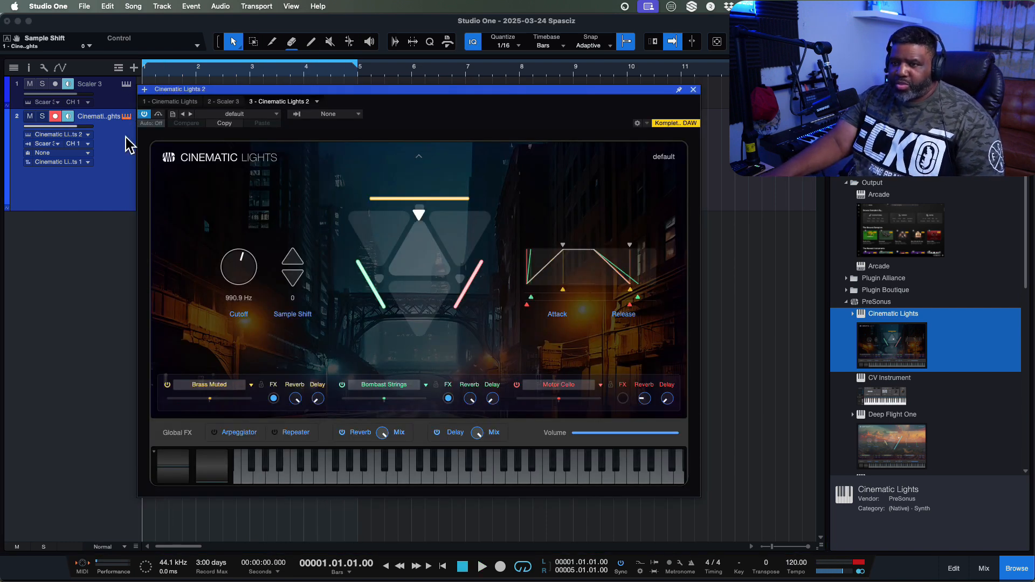
Copy all chords of the Epic chord set to Scaler 3's Main Track and bind the Main Track to the keyboard.
{"action": "left_click", "coordinate": [125, 73]}
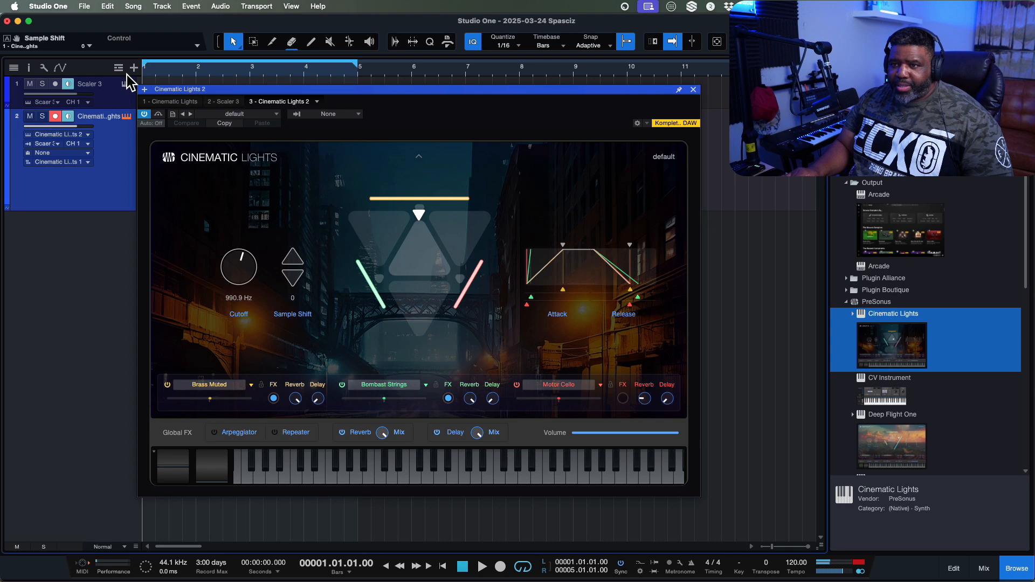
{"action": "left_click", "coordinate": [127, 82]}
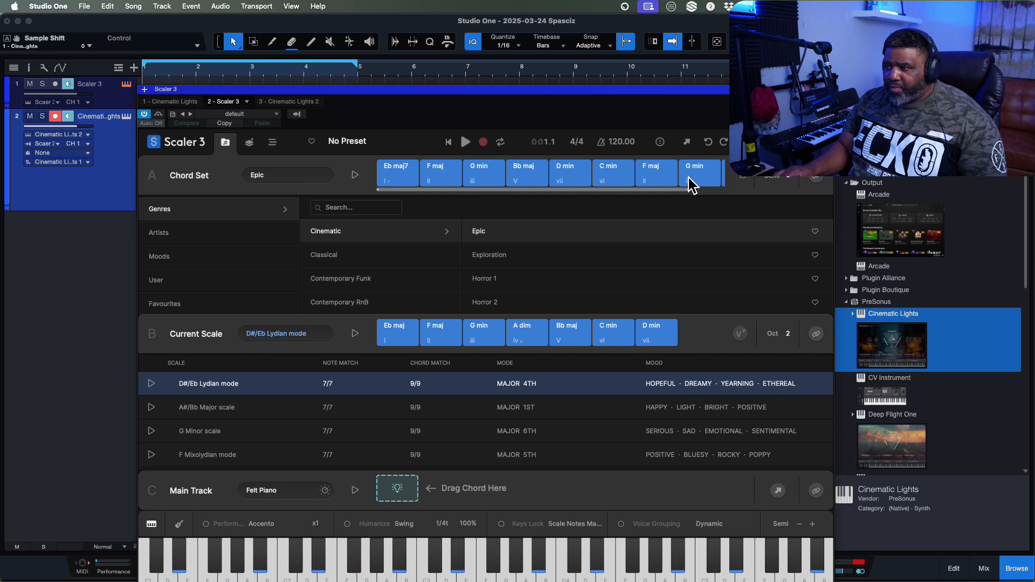
{"action": "left_click_drag", "start_coordinate": [690, 184], "coordinate": [778, 182]}
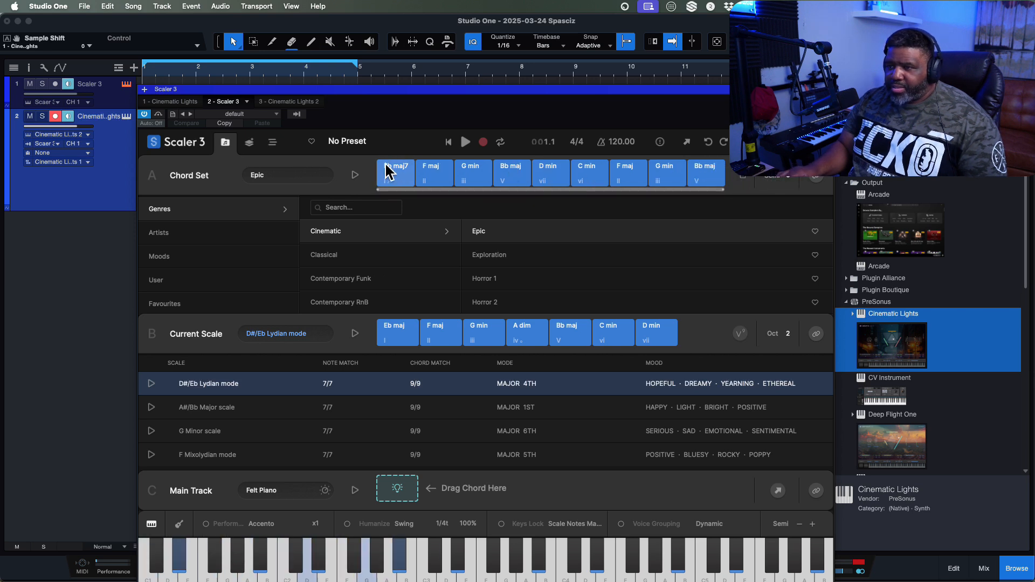
{"action": "left_click_drag", "start_coordinate": [377, 162], "coordinate": [705, 169]}
{"action": "left_click", "coordinate": [423, 164]}
{"action": "left_click", "coordinate": [396, 171]}
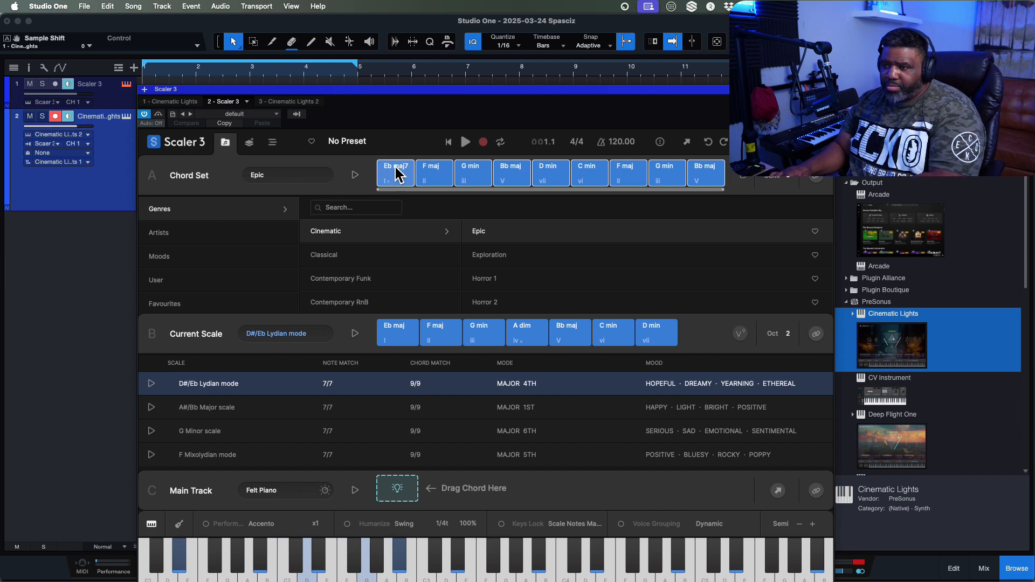
{"action": "left_click_drag", "start_coordinate": [397, 172], "coordinate": [397, 484]}
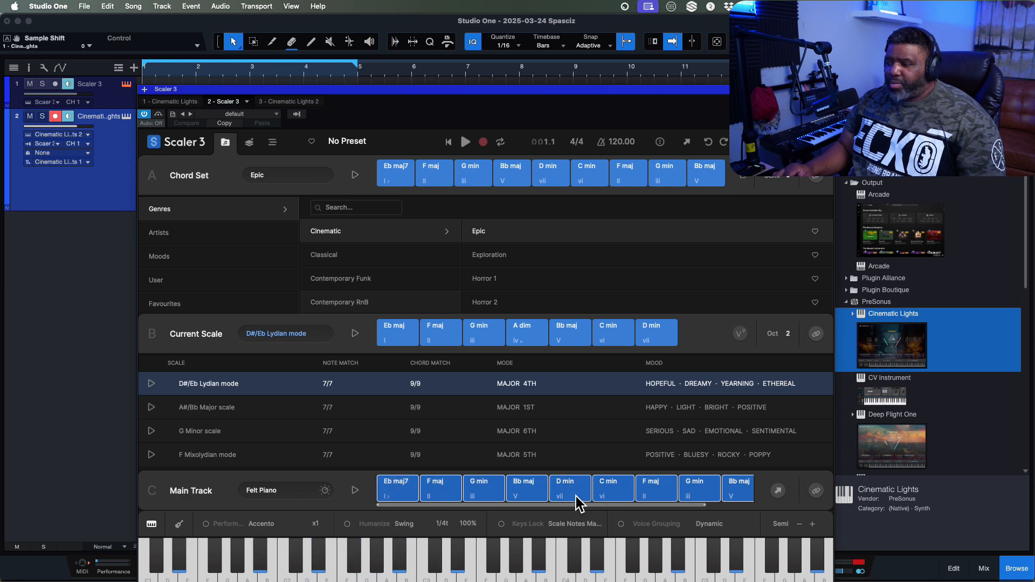
{"action": "left_click", "coordinate": [814, 485]}
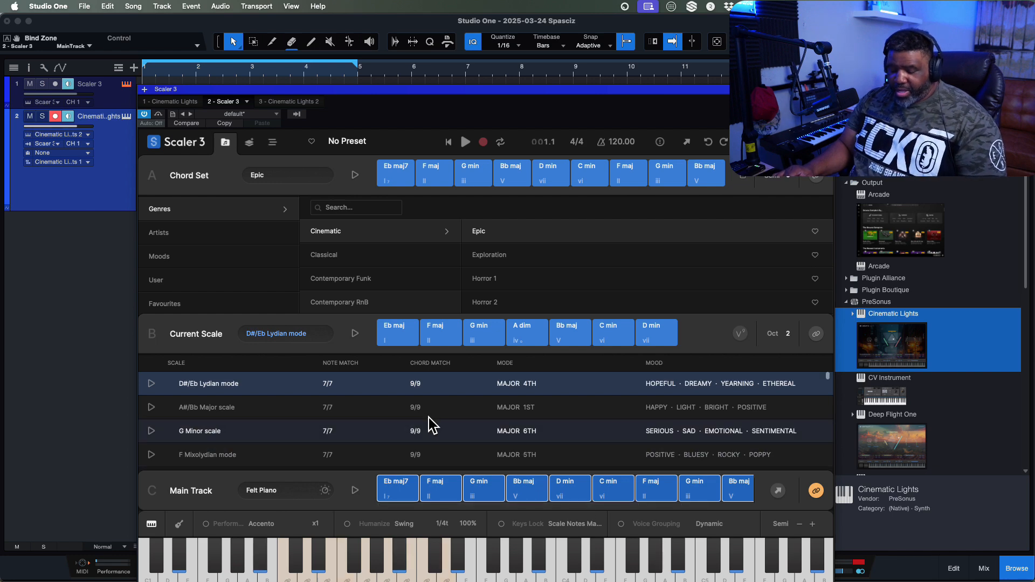
Play the song through Cinematic Lights and raise its Cutoff to 13.68 kHz while listening.
{"action": "left_click", "coordinate": [117, 185]}
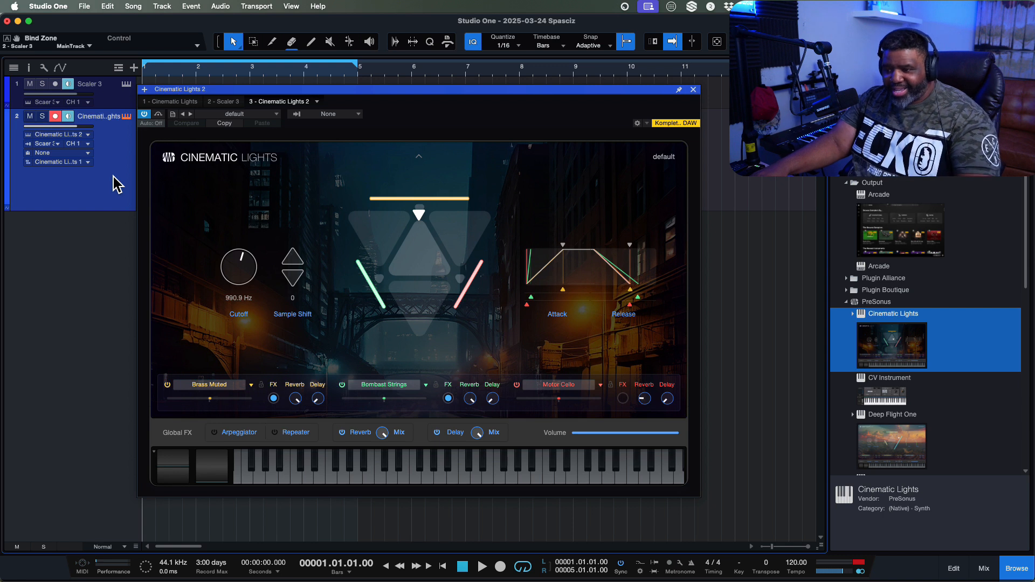
{"action": "key", "text": "space"}
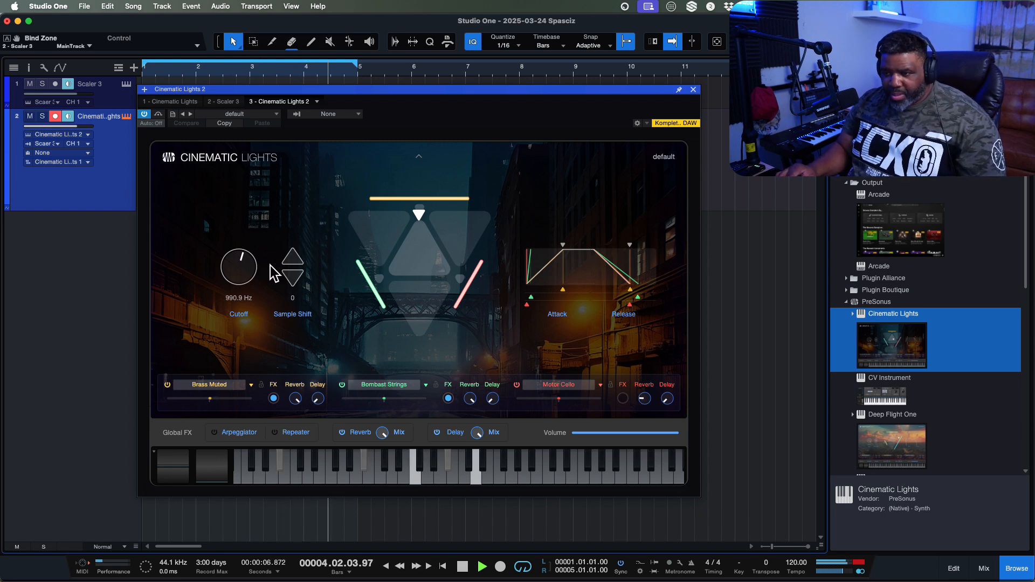
{"action": "left_click_drag", "start_coordinate": [254, 270], "coordinate": [250, 229]}
{"action": "key", "text": "space"}
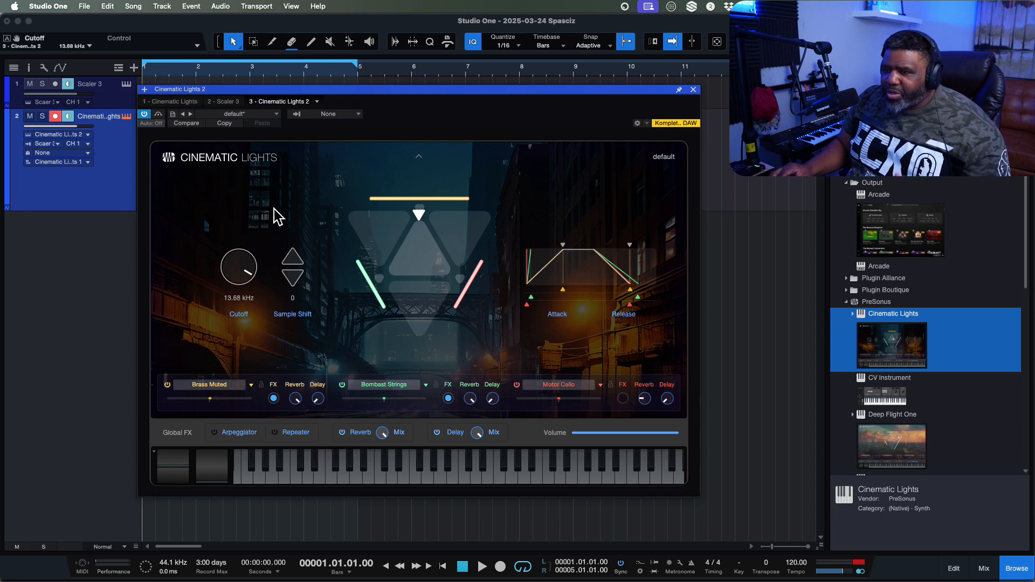
Return to Scaler 3 and show the Circle of Fifths chords for A minor.
{"action": "left_click", "coordinate": [125, 86]}
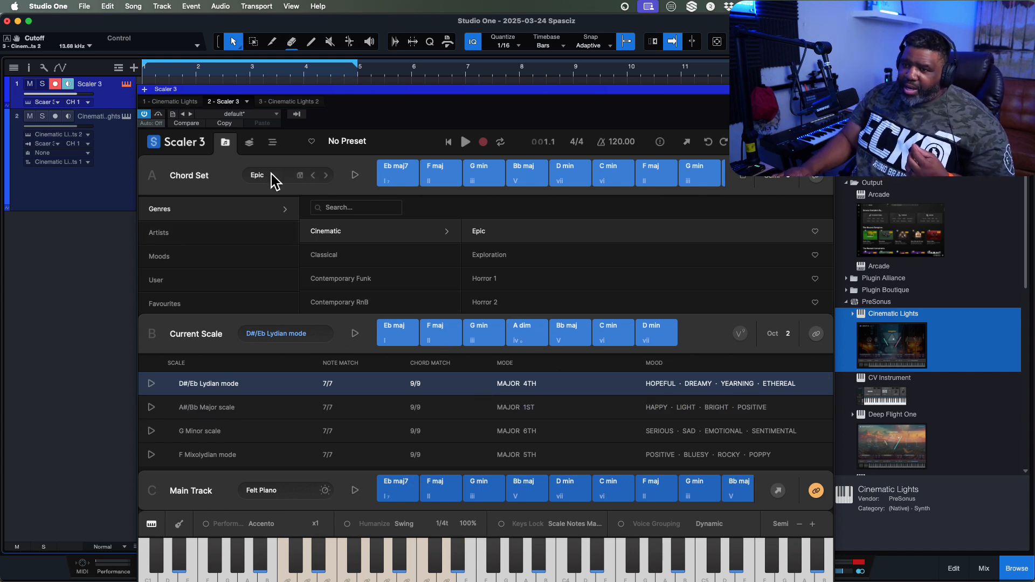
{"action": "left_click", "coordinate": [251, 142]}
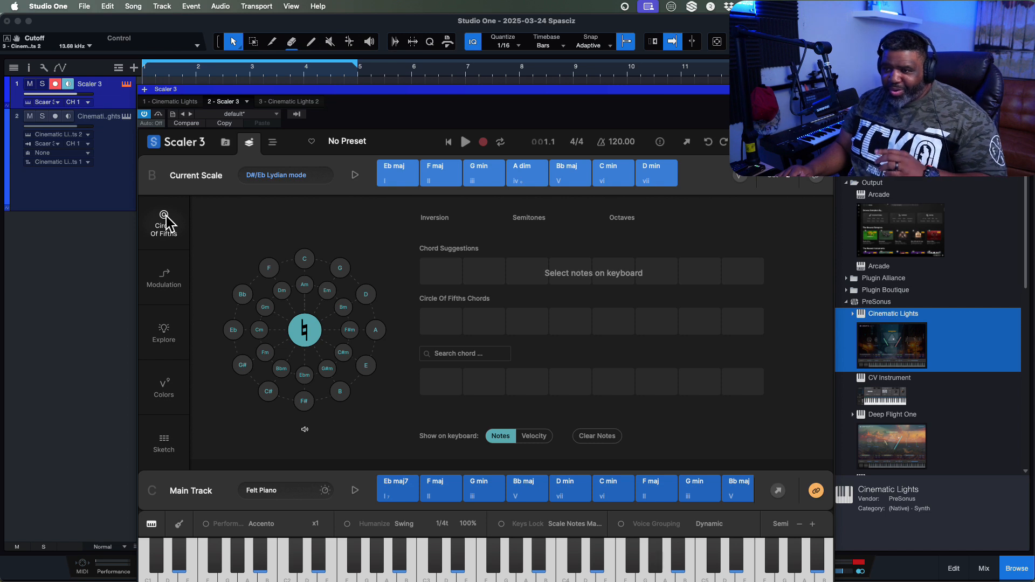
{"action": "left_click", "coordinate": [304, 284]}
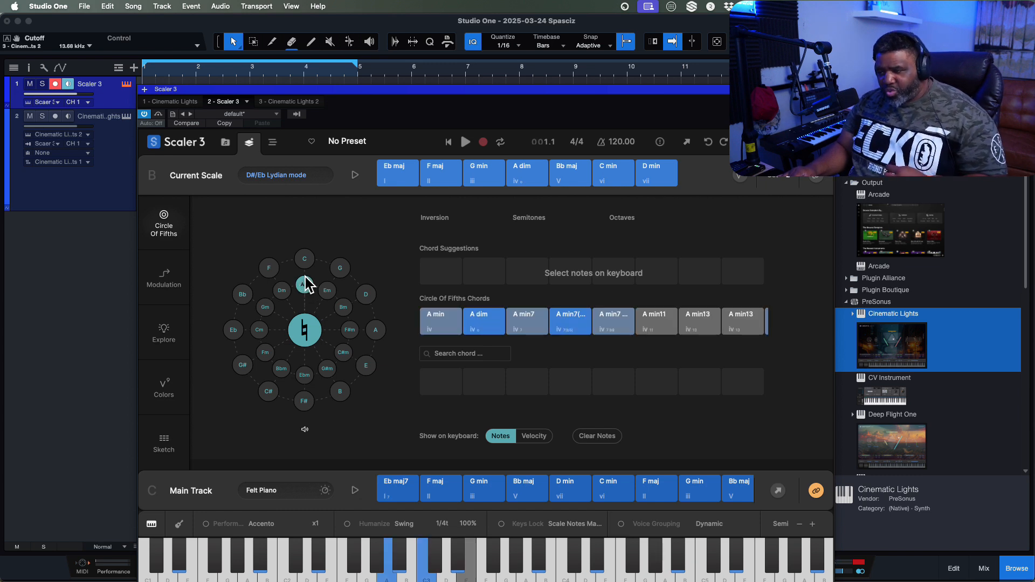
Audition Circle of Fifths chords for A minor and C major, including C maj, and return the circle to A minor.
{"action": "left_click", "coordinate": [437, 326]}
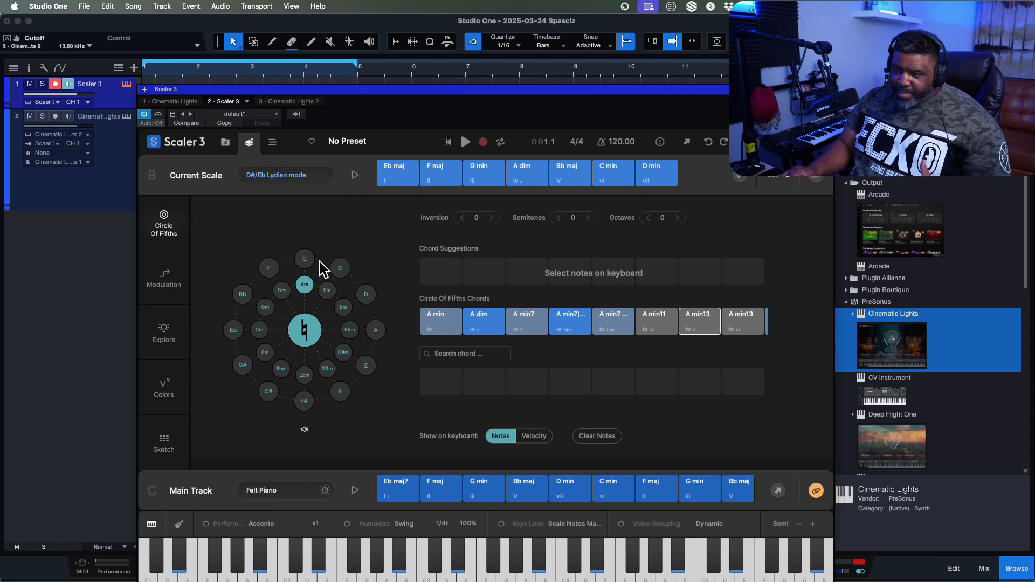
{"action": "left_click_drag", "start_coordinate": [307, 258], "coordinate": [435, 273]}
{"action": "left_click", "coordinate": [440, 321]}
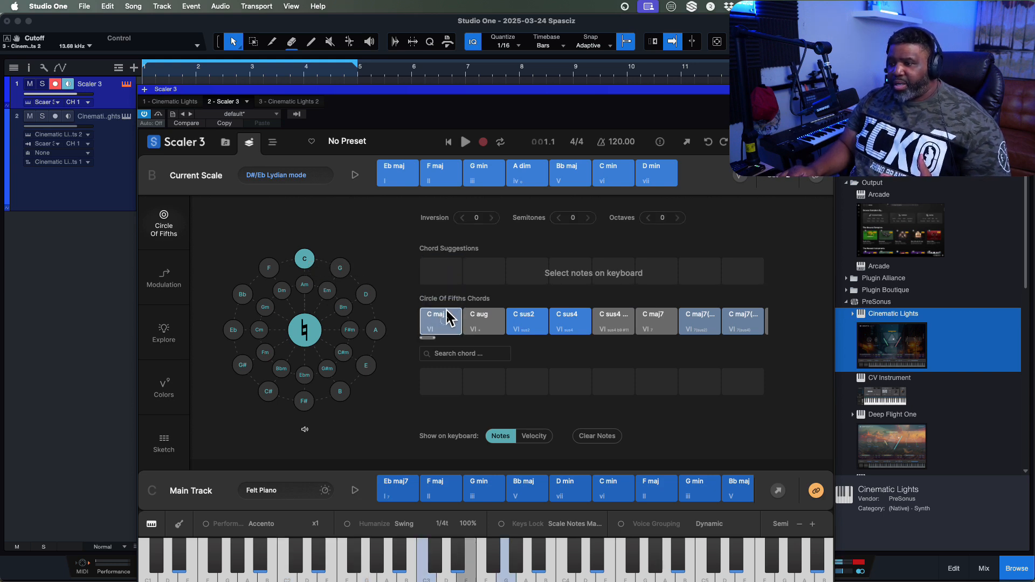
{"action": "left_click", "coordinate": [304, 284]}
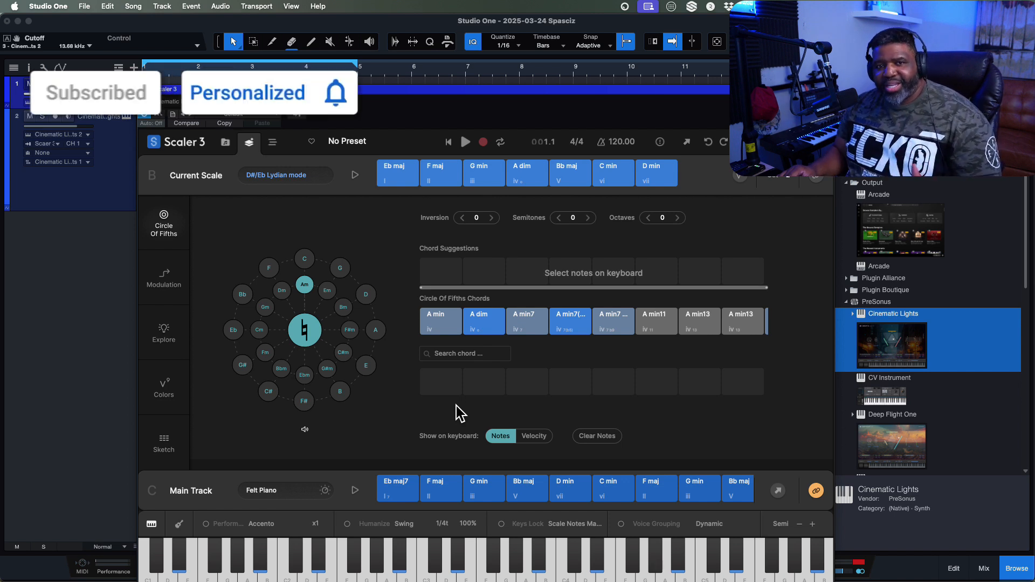
Browse the Modulation tools Progression, Secondary Scale and Modal Interchange, viewing the interchange chords as 7th and 13th.
{"action": "left_click", "coordinate": [167, 277]}
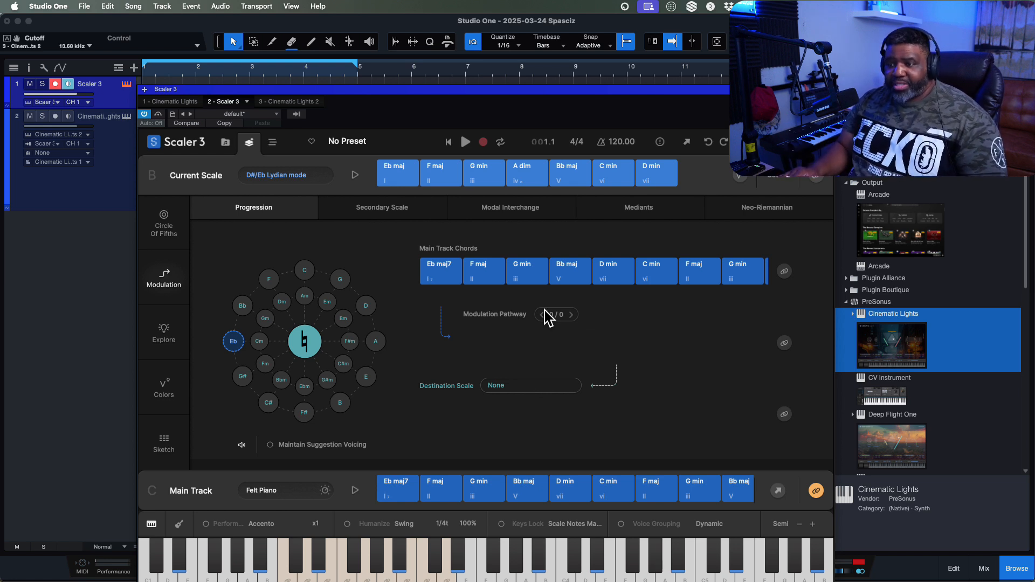
{"action": "left_click", "coordinate": [380, 207]}
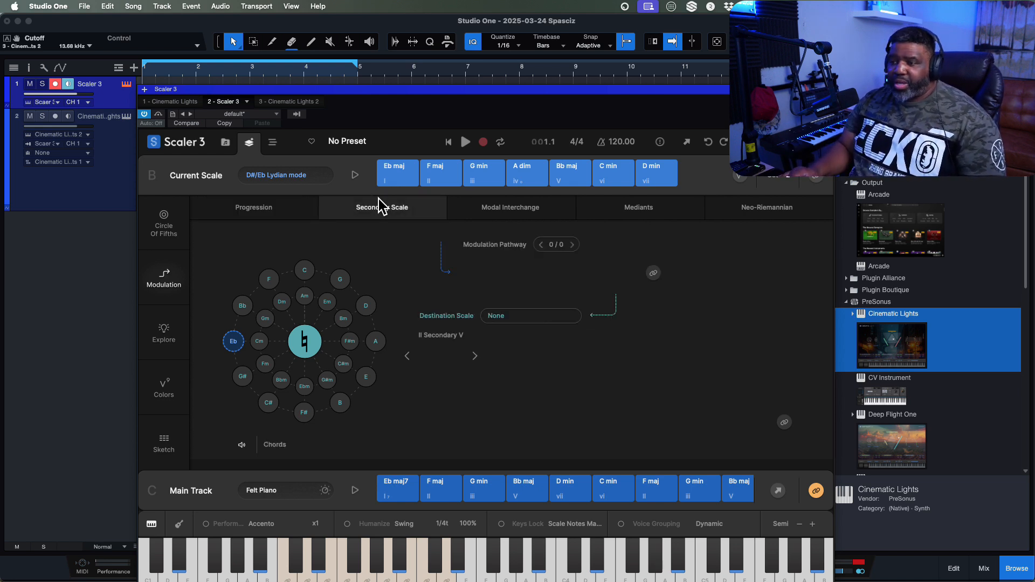
{"action": "left_click", "coordinate": [506, 208]}
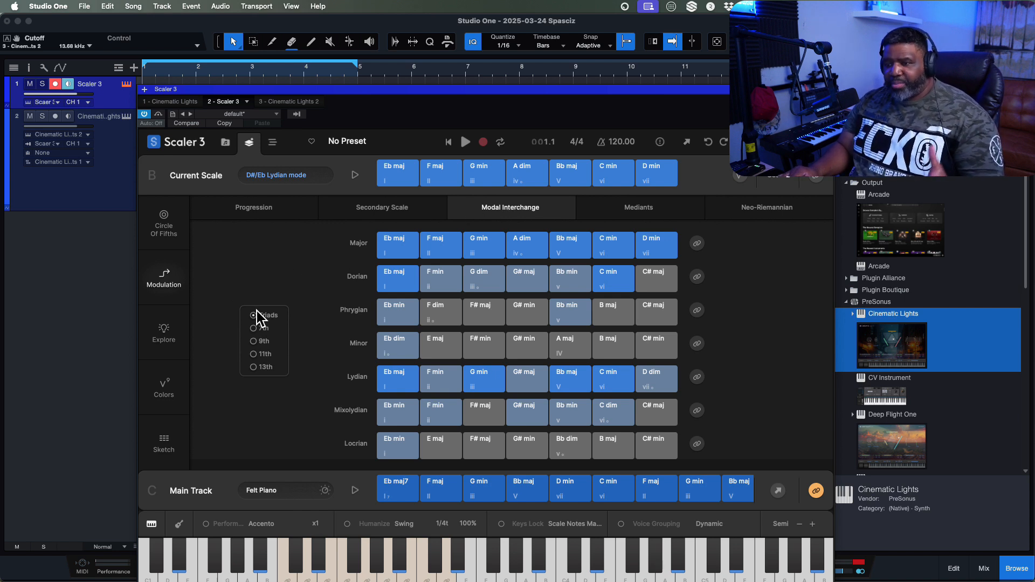
{"action": "left_click", "coordinate": [253, 328]}
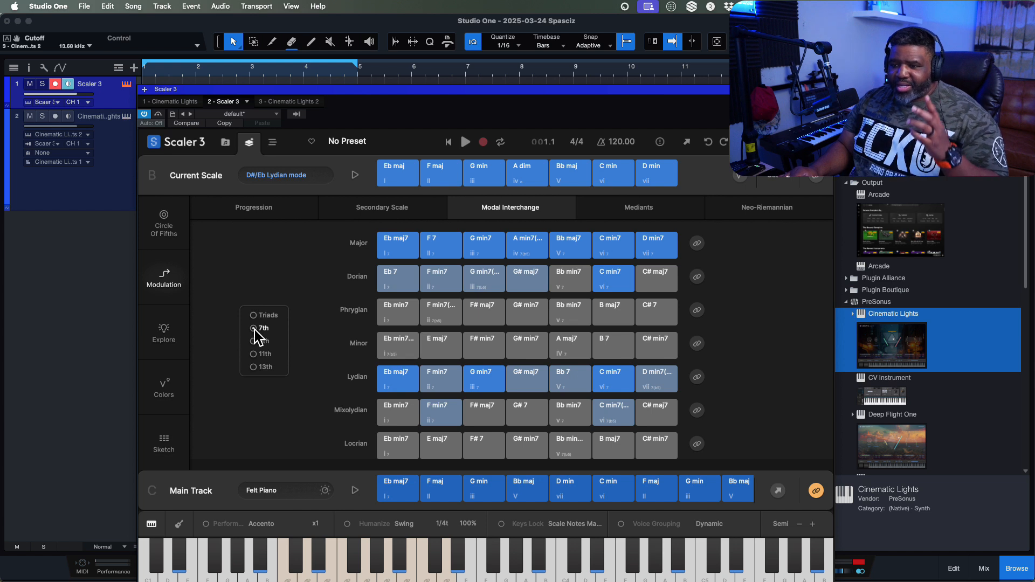
{"action": "left_click", "coordinate": [254, 367]}
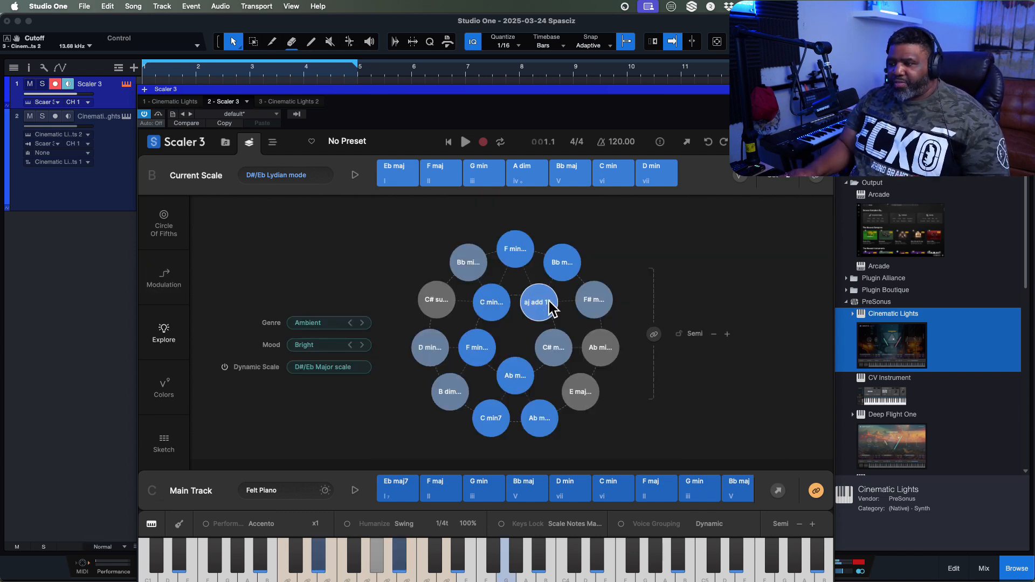
Audition chords around the Explore map with the Ambient genre and Bright mood, ending on the lower Ab major chord.
{"action": "left_click", "coordinate": [566, 263]}
{"action": "left_click", "coordinate": [526, 248]}
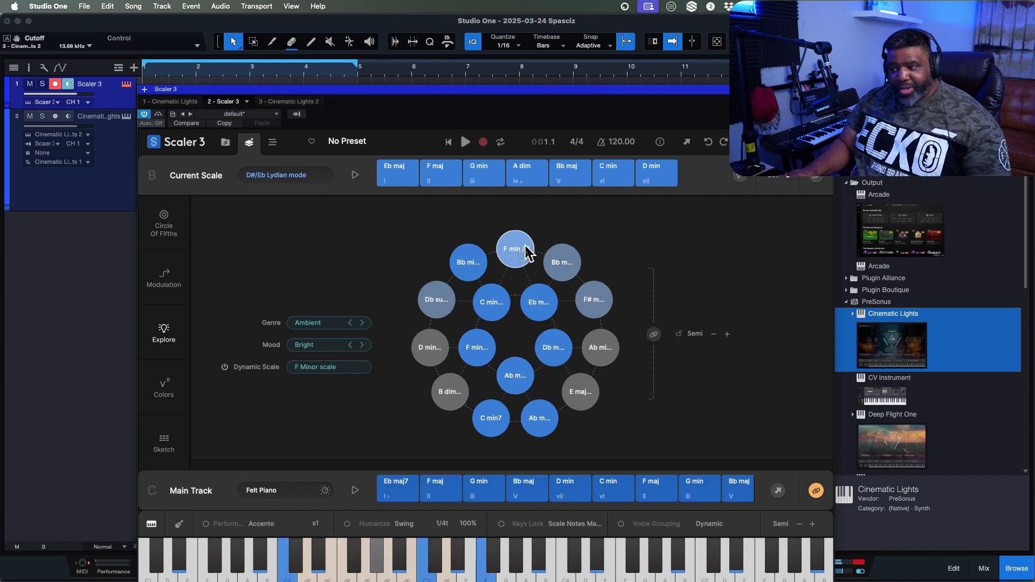
{"action": "left_click", "coordinate": [483, 263]}
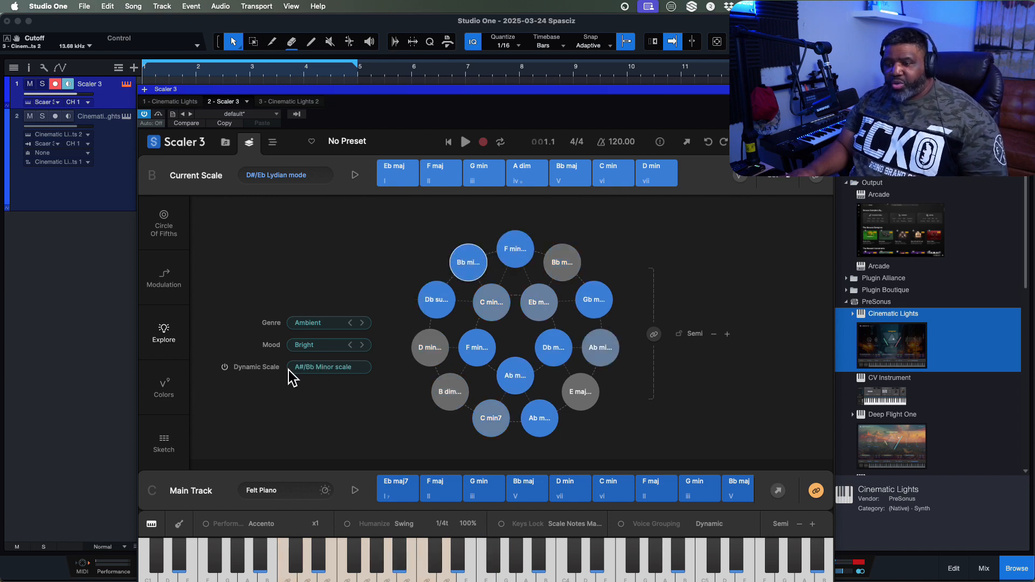
{"action": "left_click", "coordinate": [428, 347]}
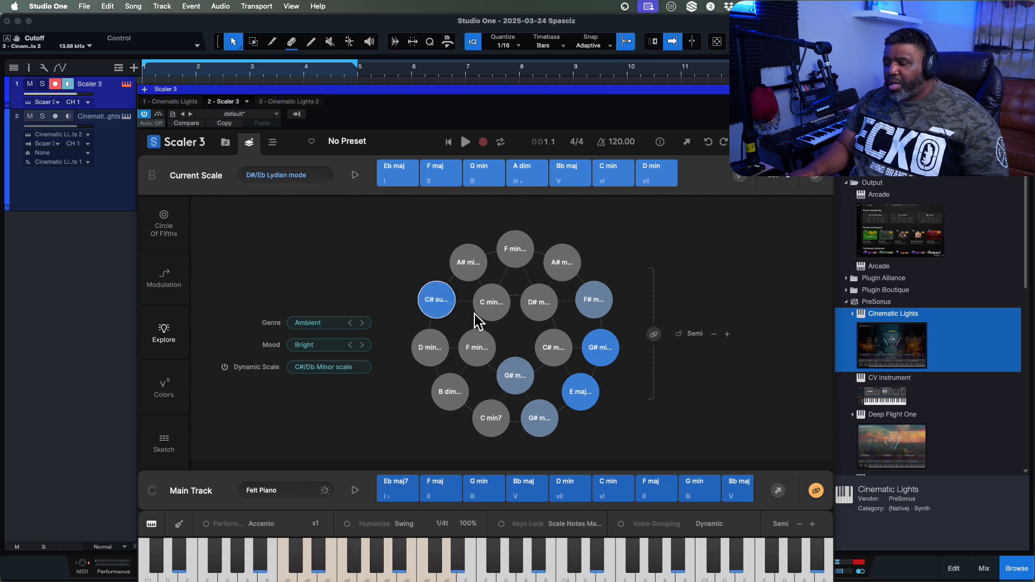
{"action": "left_click", "coordinate": [477, 345]}
{"action": "left_click", "coordinate": [523, 371]}
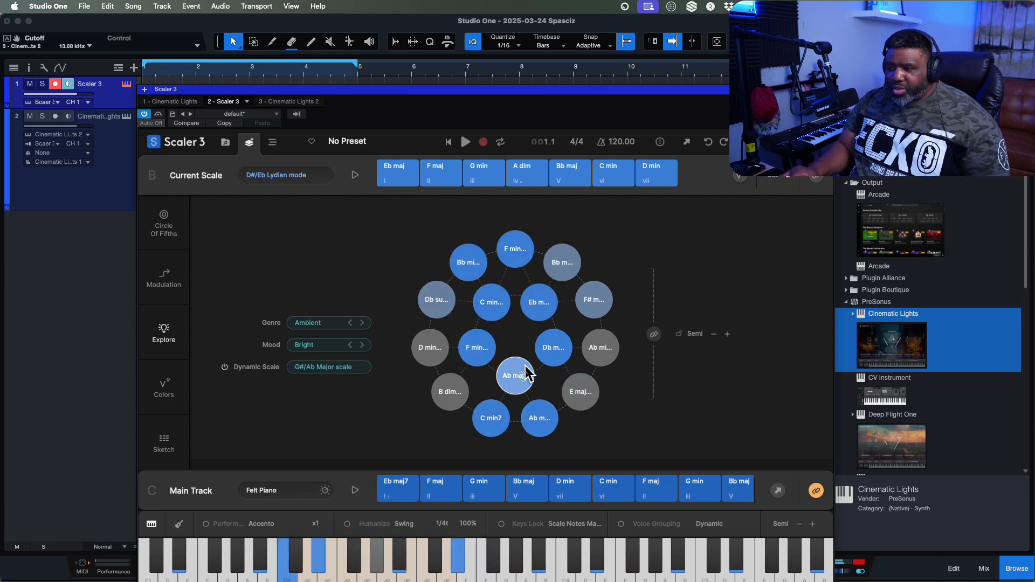
{"action": "left_click", "coordinate": [546, 413]}
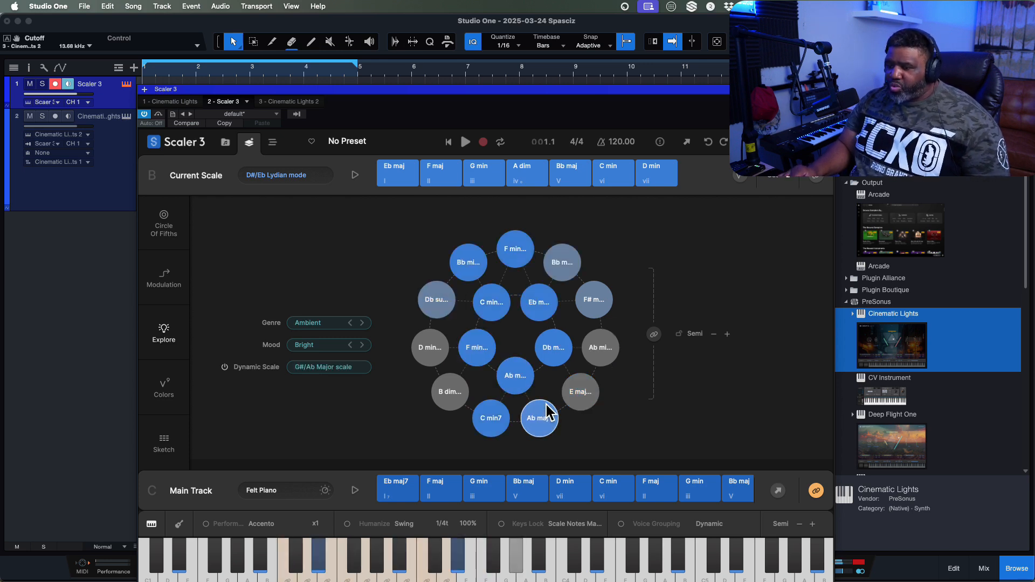
Set the Explore map's genre to RnB and its mood to Dark.
{"action": "left_click", "coordinate": [329, 323]}
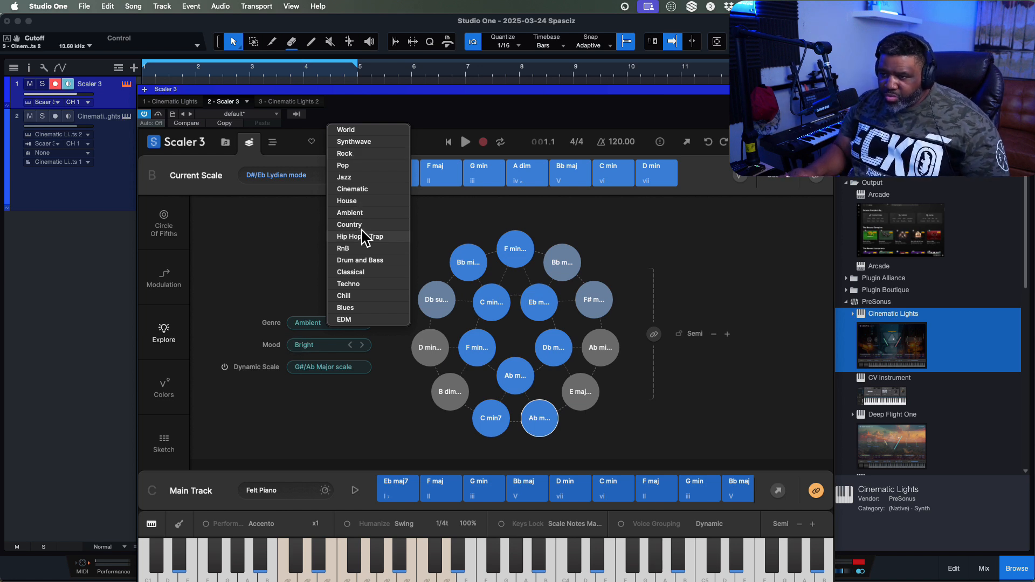
{"action": "left_click", "coordinate": [365, 247]}
{"action": "left_click", "coordinate": [329, 345]}
{"action": "left_click", "coordinate": [347, 331]}
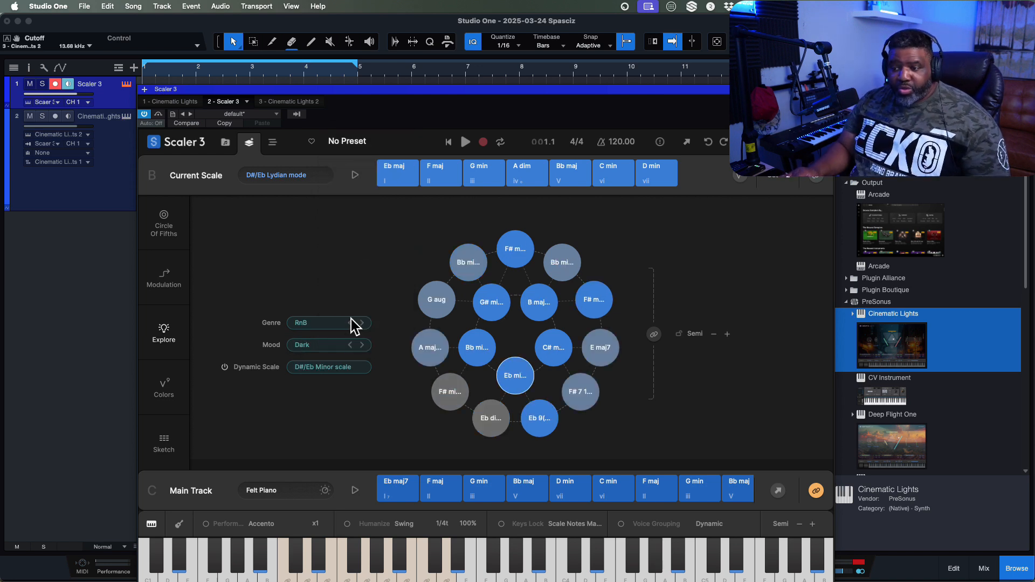
Audition several chords of the RnB Dark map, including the Bb minor, Db major and Eb minor chords.
{"action": "left_click", "coordinate": [428, 343]}
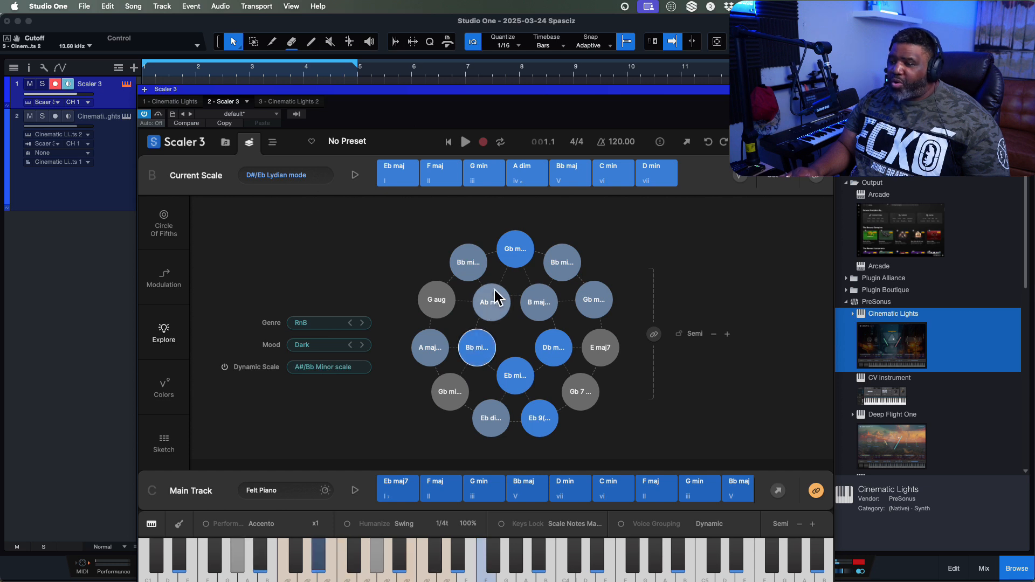
{"action": "left_click", "coordinate": [539, 297]}
{"action": "left_click", "coordinate": [555, 347]}
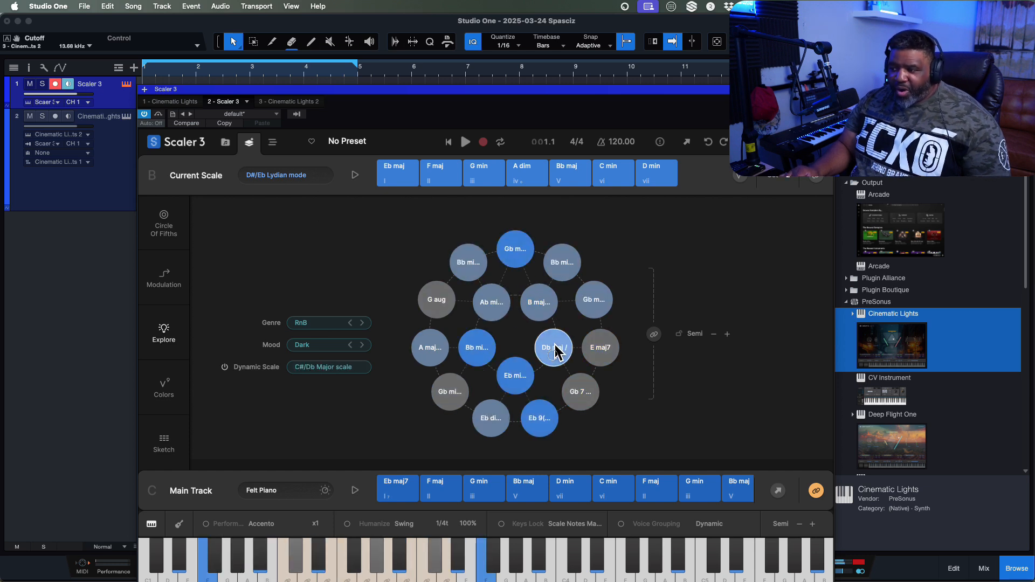
{"action": "left_click", "coordinate": [520, 372]}
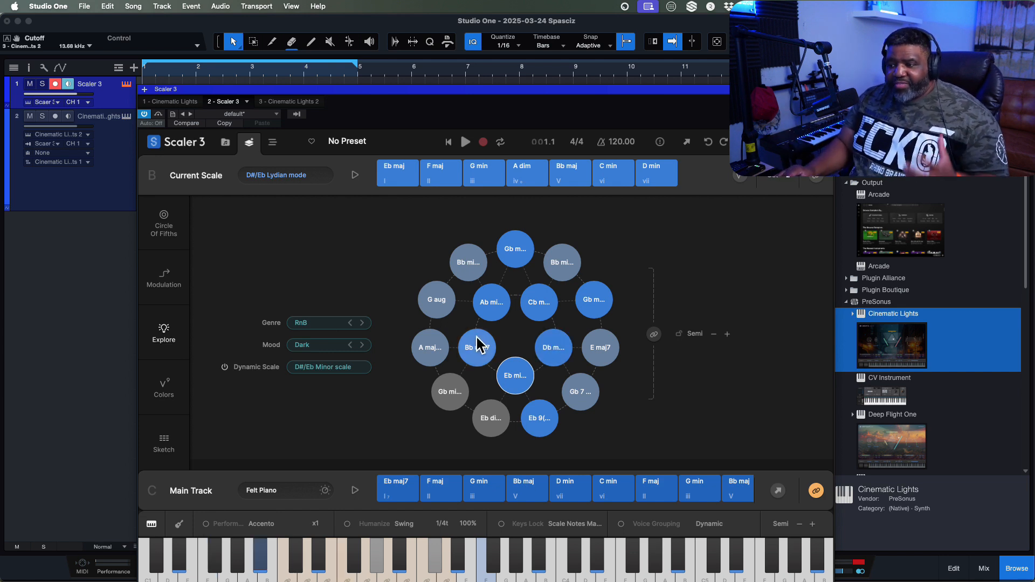
Show the Colors voicing and inversion rows, followed by the Sketch progression slots.
{"action": "left_click", "coordinate": [162, 396]}
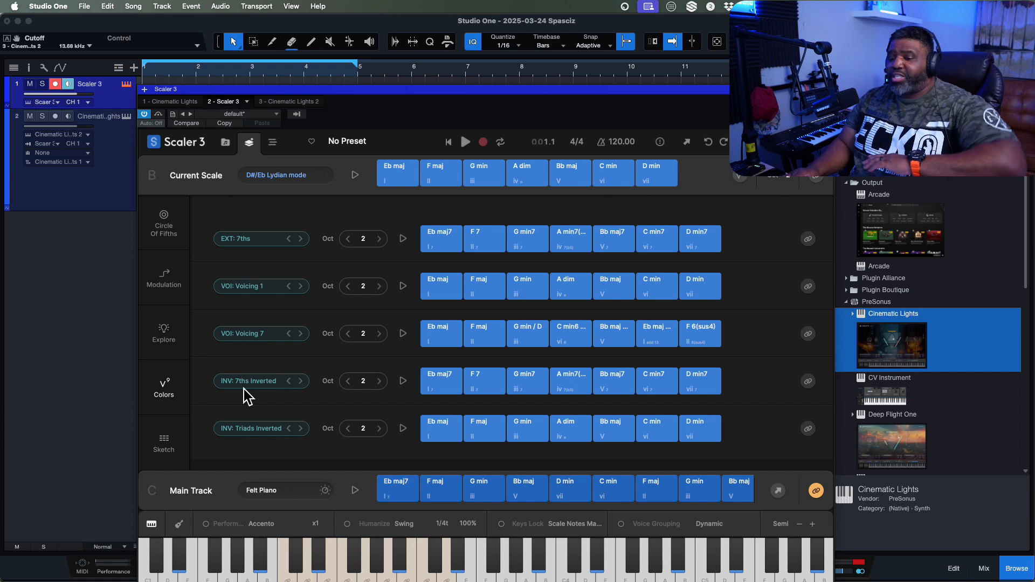
{"action": "left_click", "coordinate": [164, 442]}
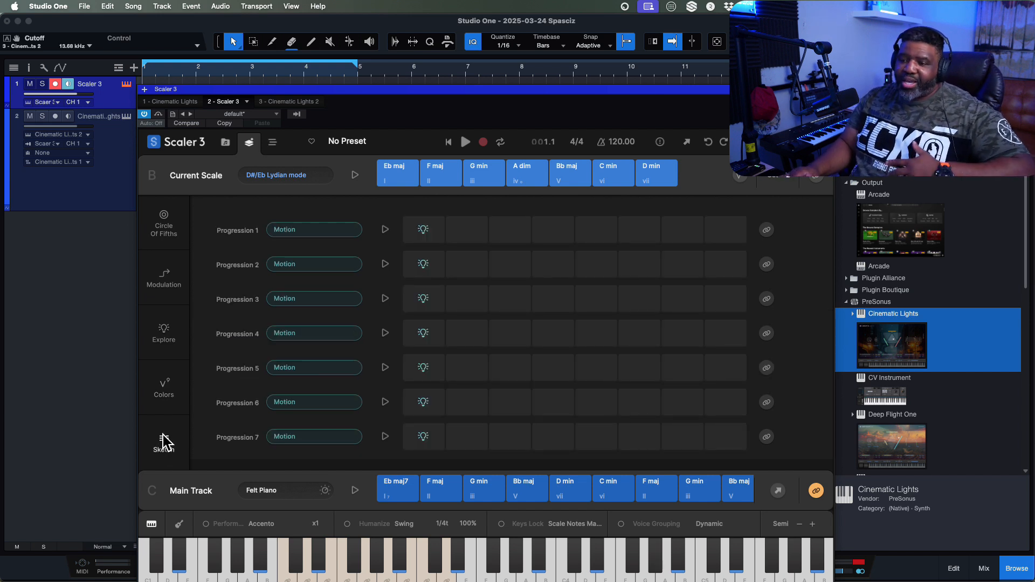